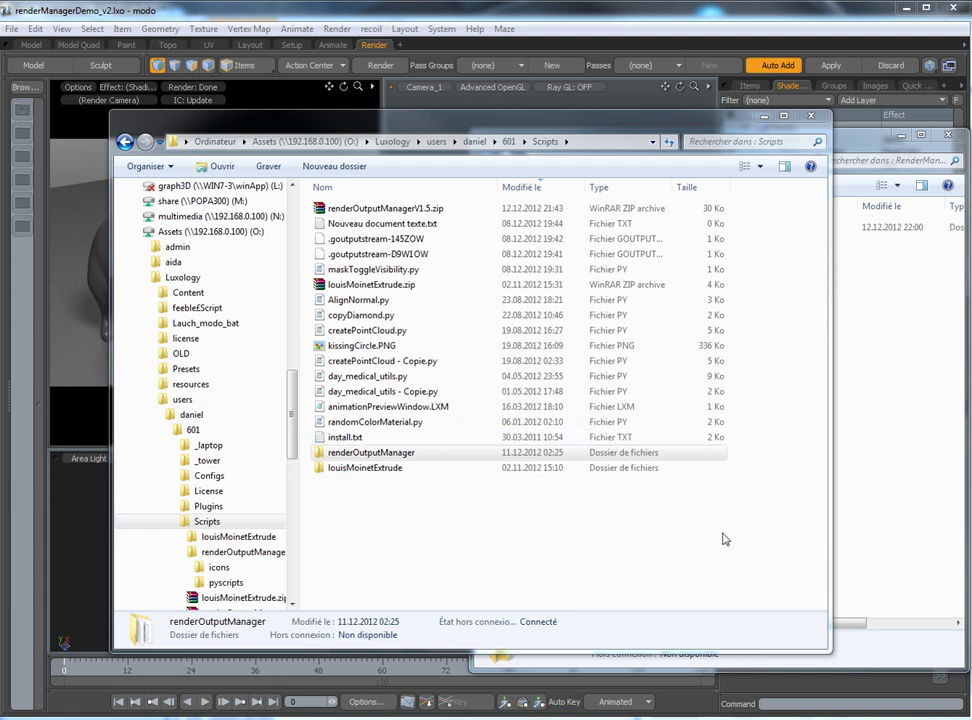
Switch to Firefox and review the Precision Scaler forum topic and its linked script page on toroman.de.
key(alt+Tab)
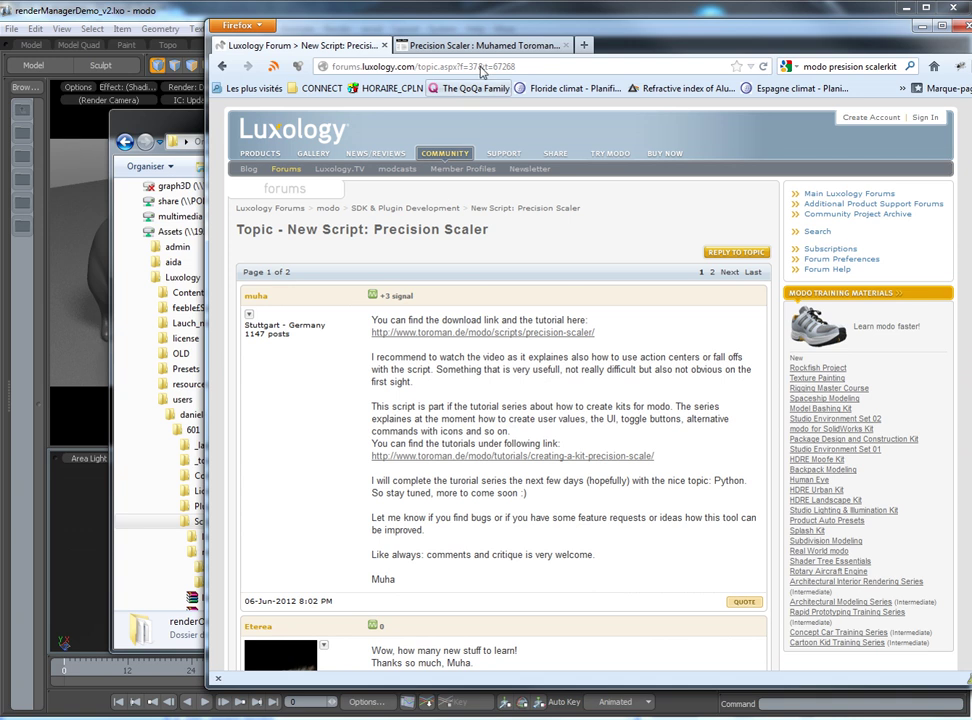
click(436, 338)
scroll(473, 545, down, 1)
scroll(471, 546, down, 2)
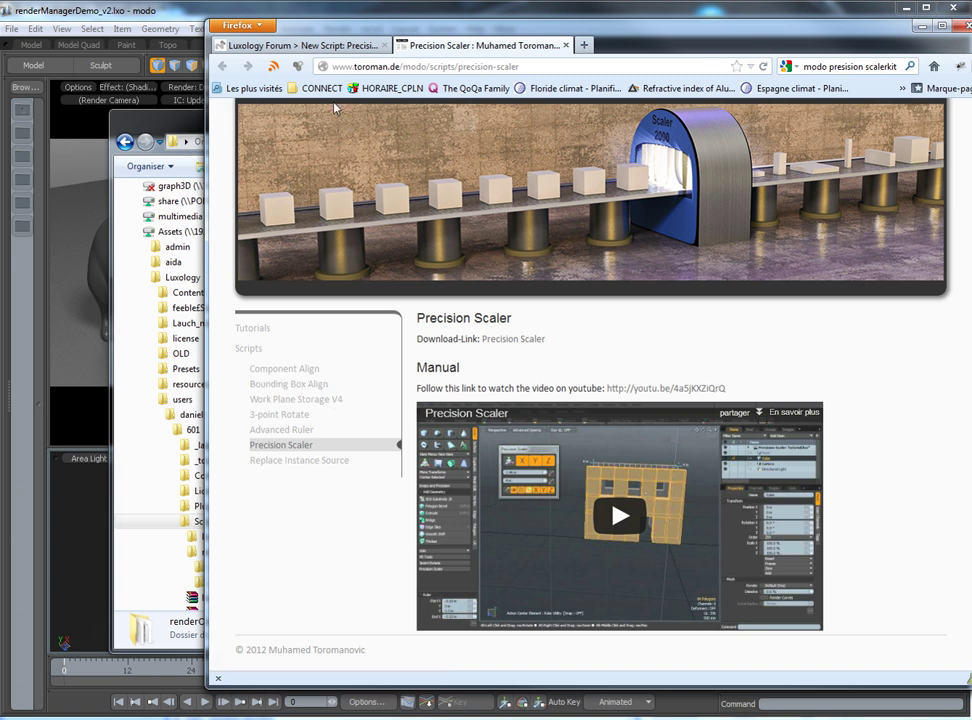
click(324, 46)
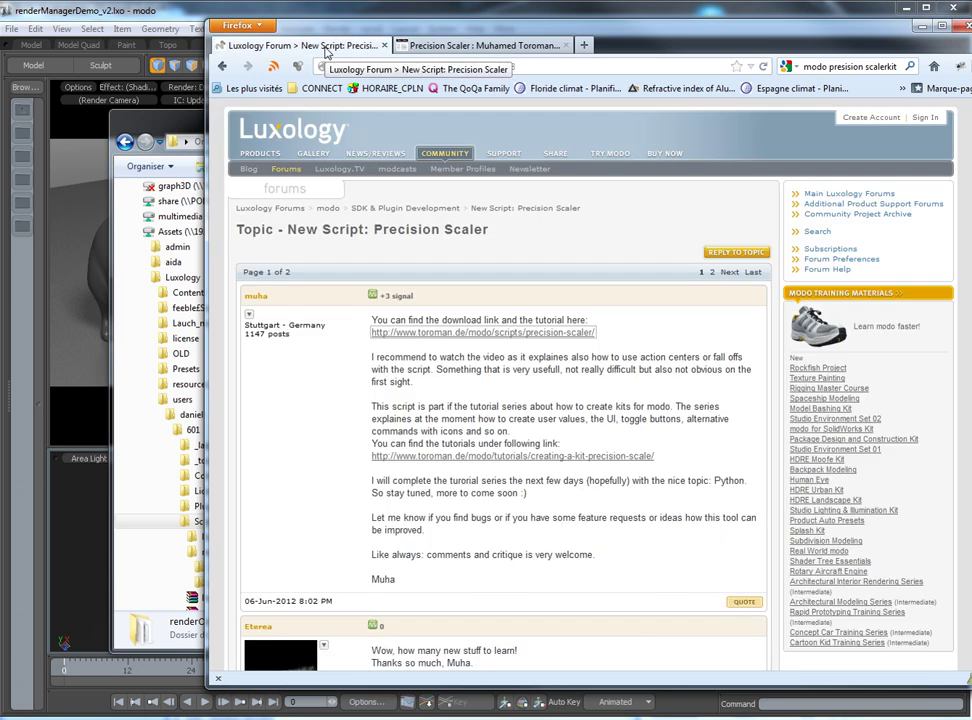
Switch to the RenderManagerDemo folder window in Windows Explorer and examine the camera_1 Background output subfolders from alpha to shadow.
click(184, 116)
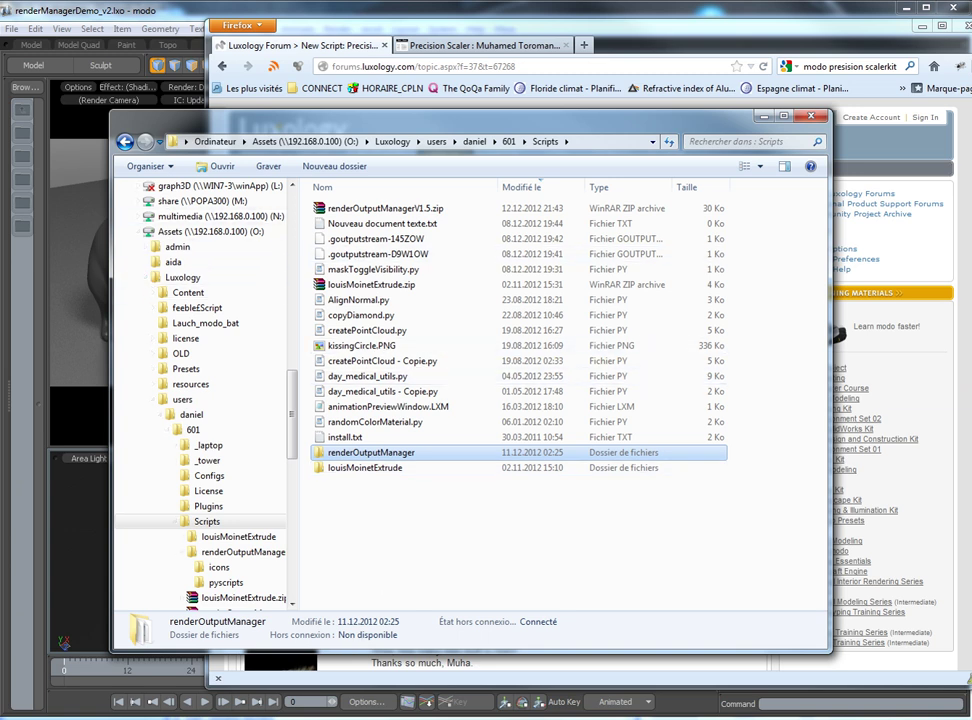
mouse_move(172, 718)
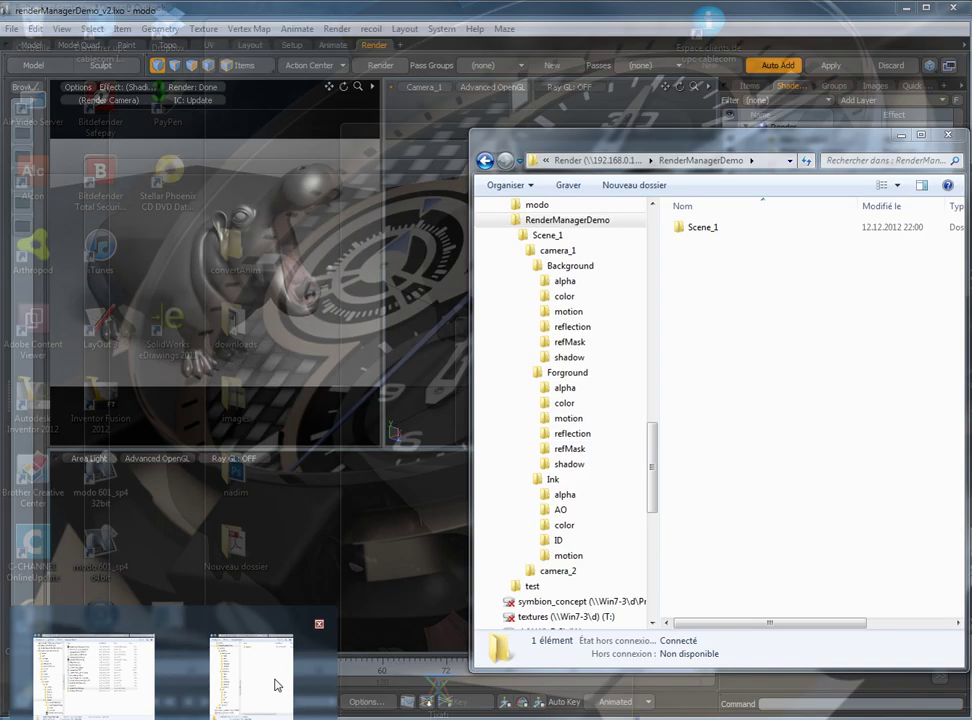
click(276, 686)
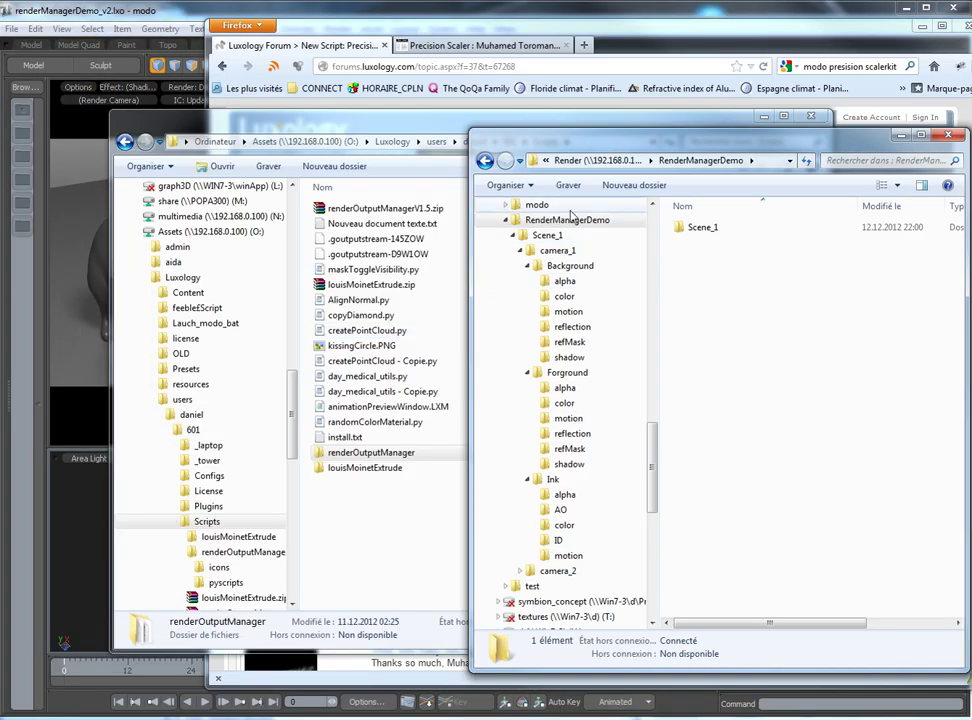
click(577, 284)
click(567, 298)
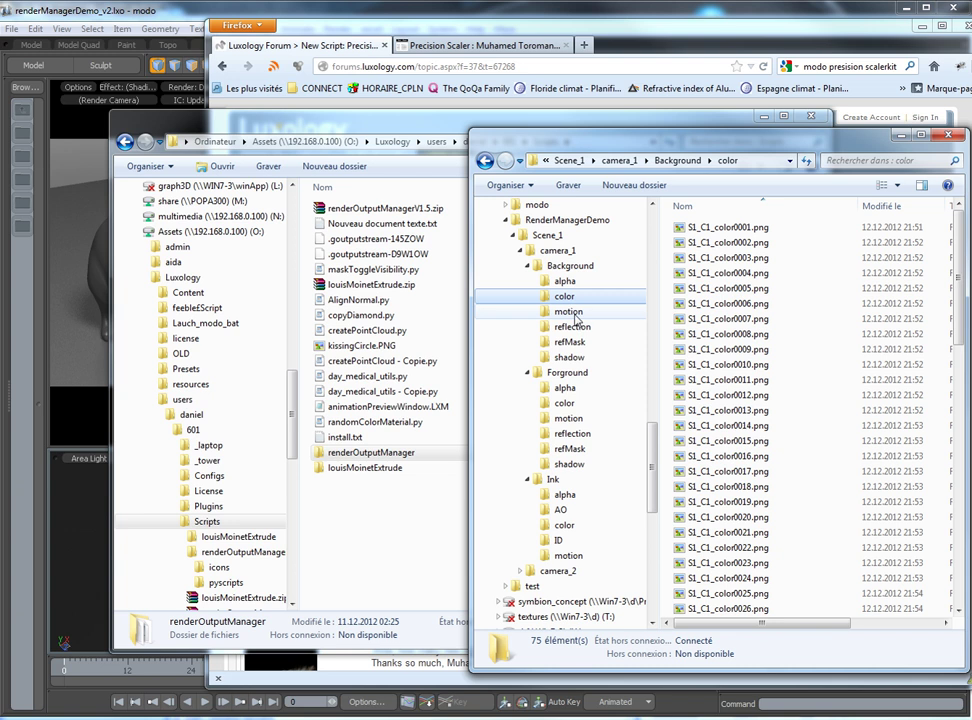
click(572, 313)
click(574, 328)
click(572, 342)
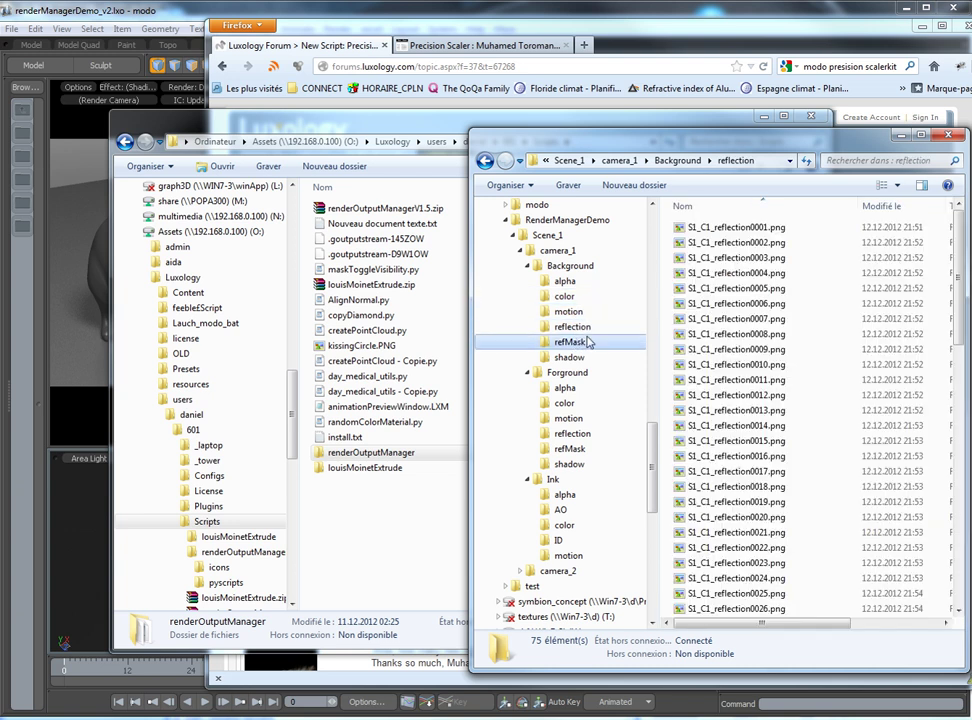
click(568, 357)
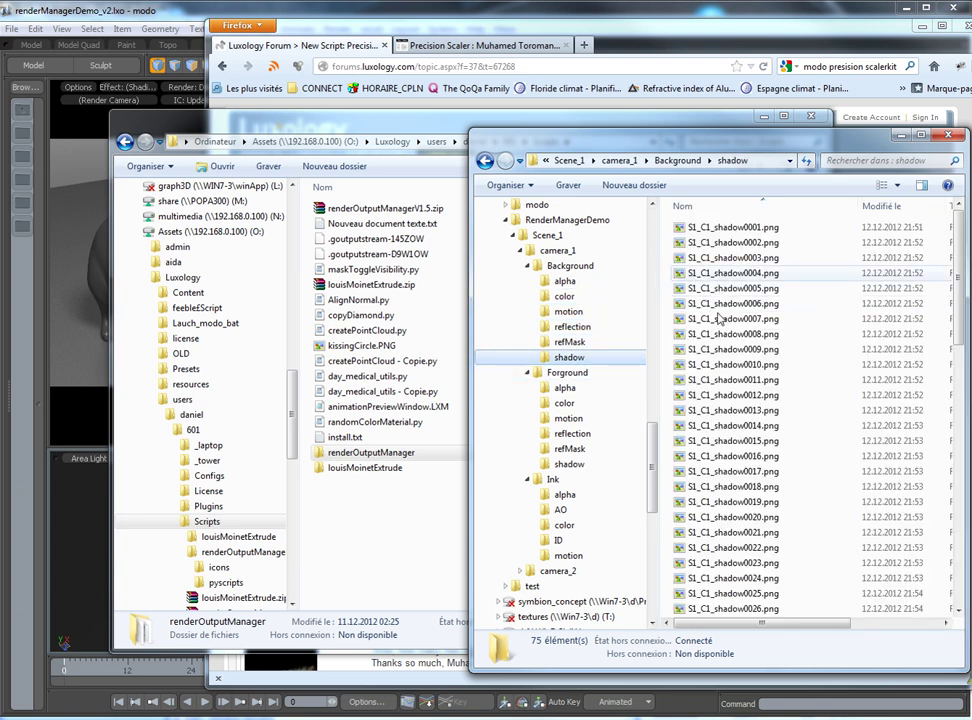
Examine the Forground output subfolders from alpha to shadow, plus the Ink alpha folder.
click(565, 388)
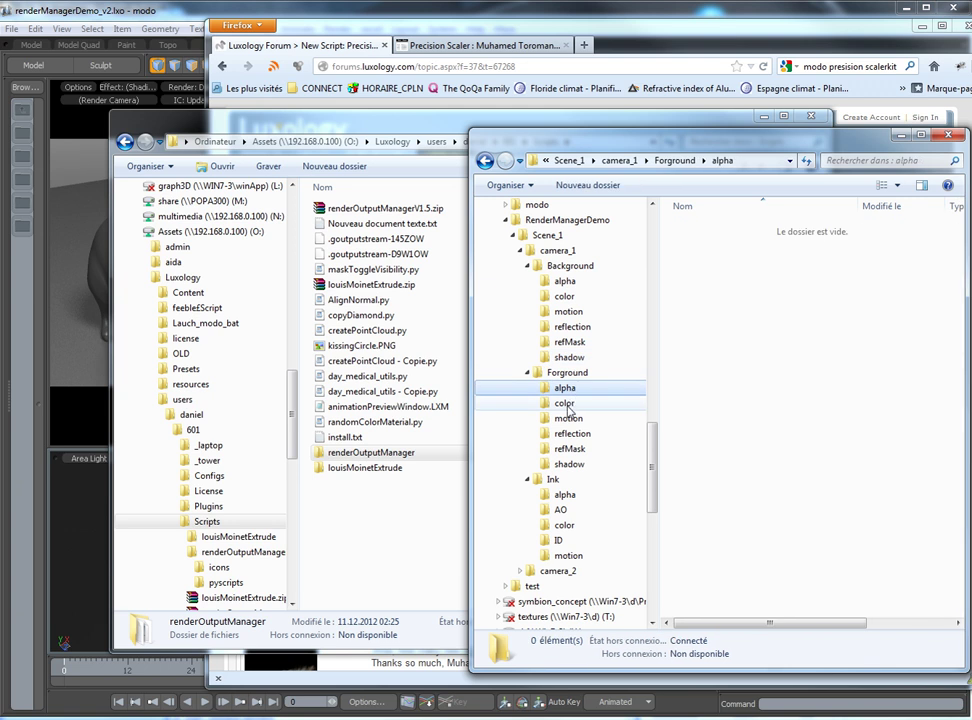
click(566, 404)
click(568, 419)
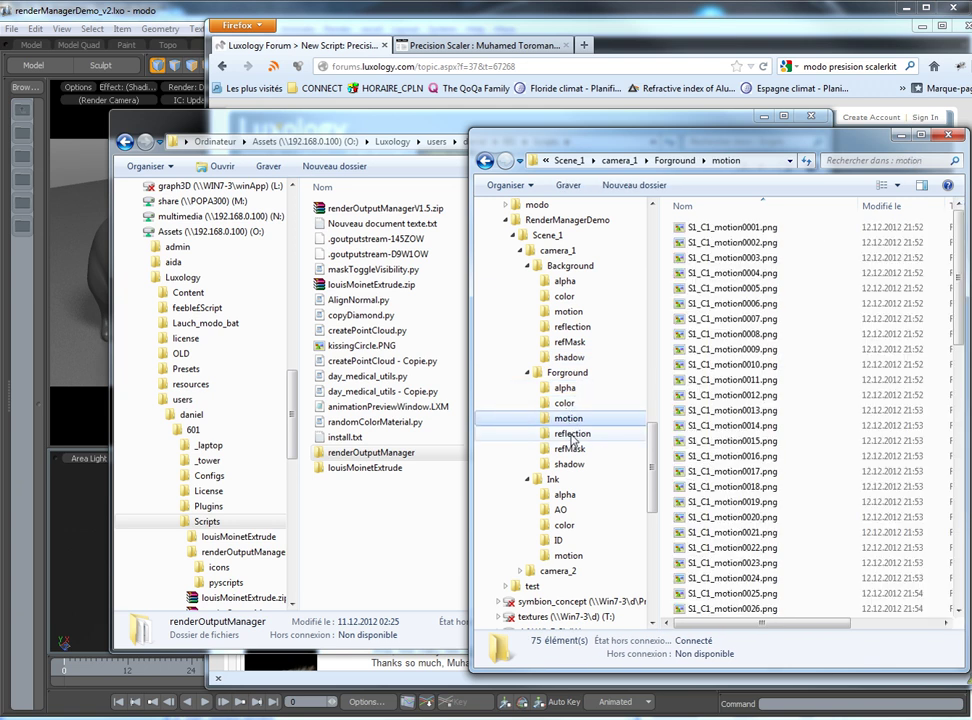
click(572, 434)
click(570, 449)
click(569, 464)
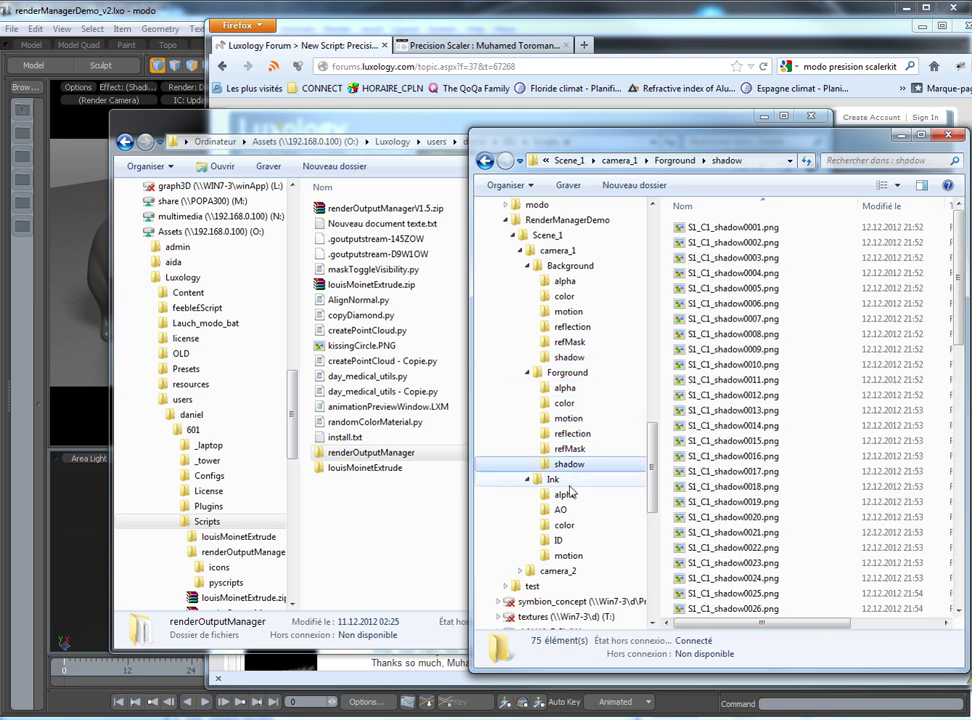
click(566, 495)
Switch to modo, activate the RenderManagerDemoPasses pass group and select Final Color Output in the shader tree.
click(275, 6)
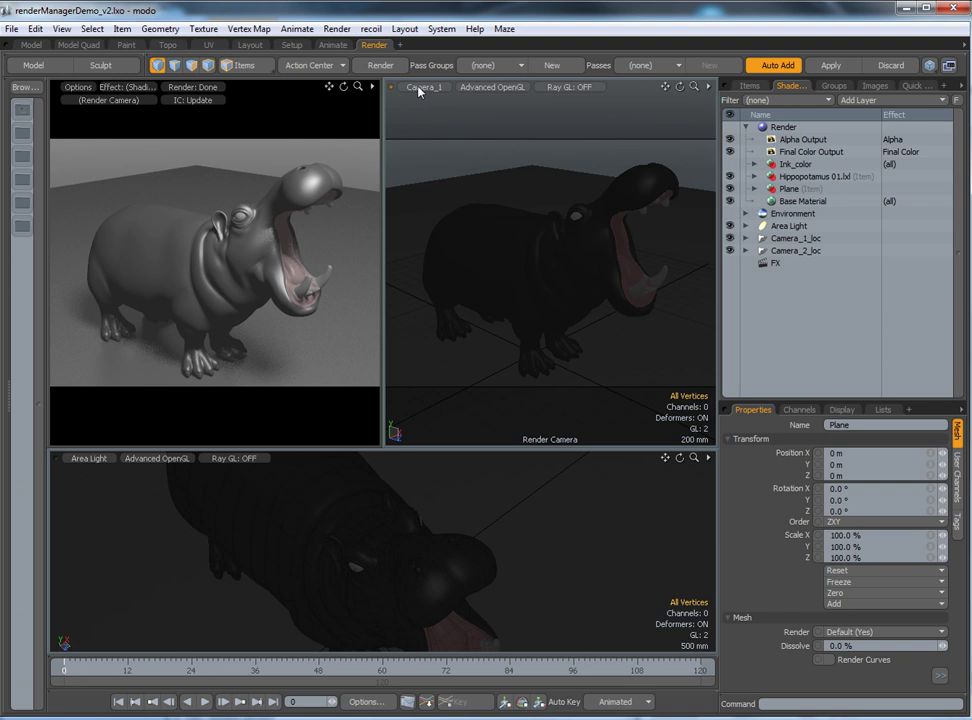
click(491, 67)
click(494, 82)
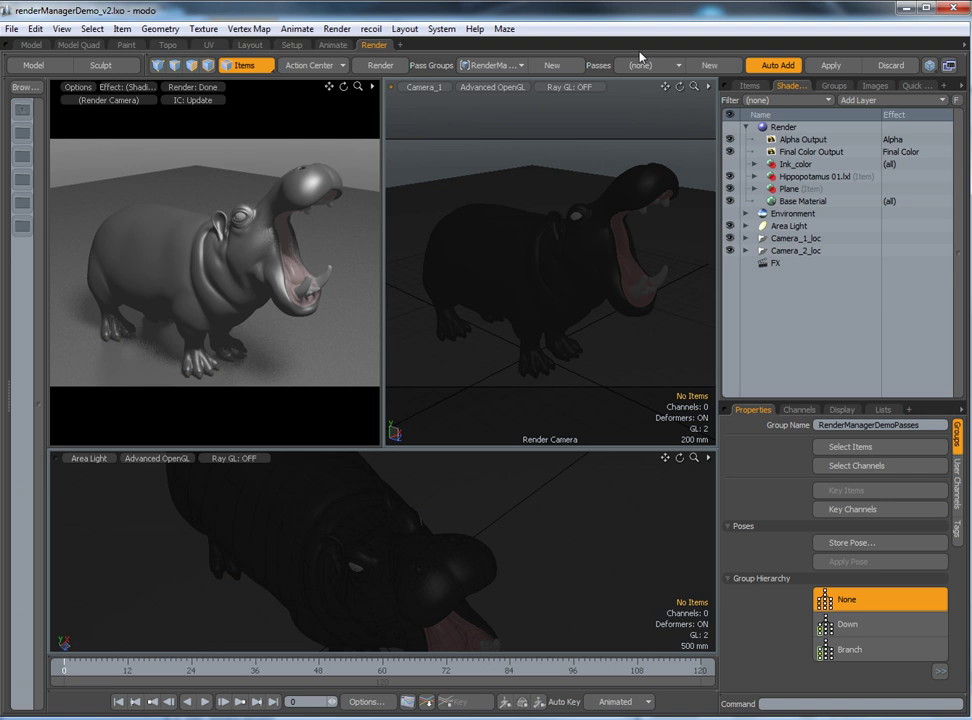
click(801, 153)
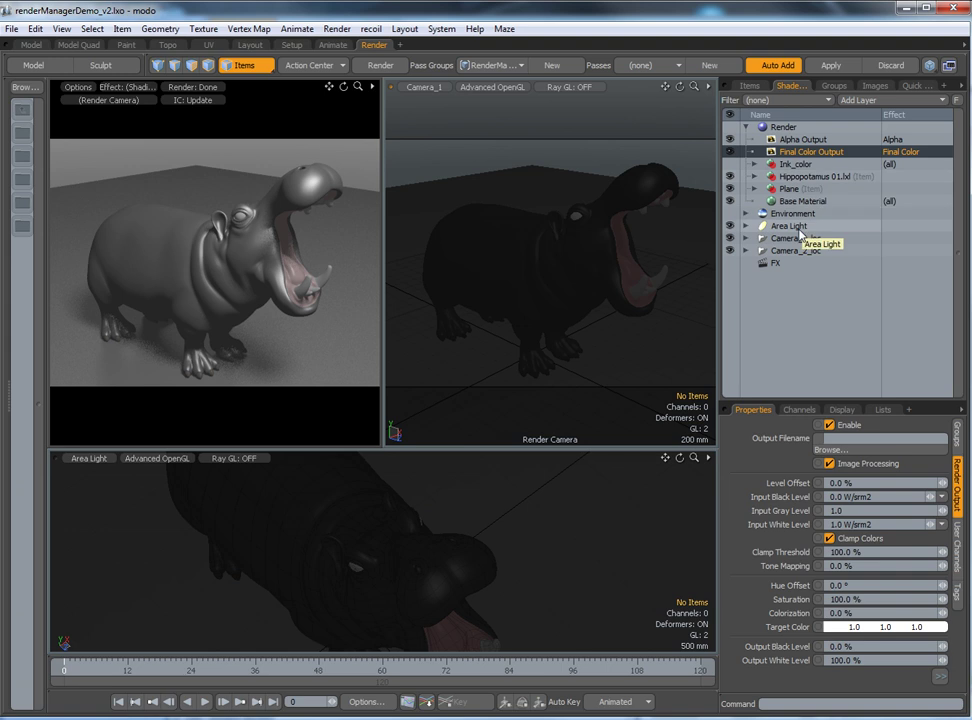
Preview the BG, FG and EdgePass render passes in turn, and make BG the active pass again.
click(640, 70)
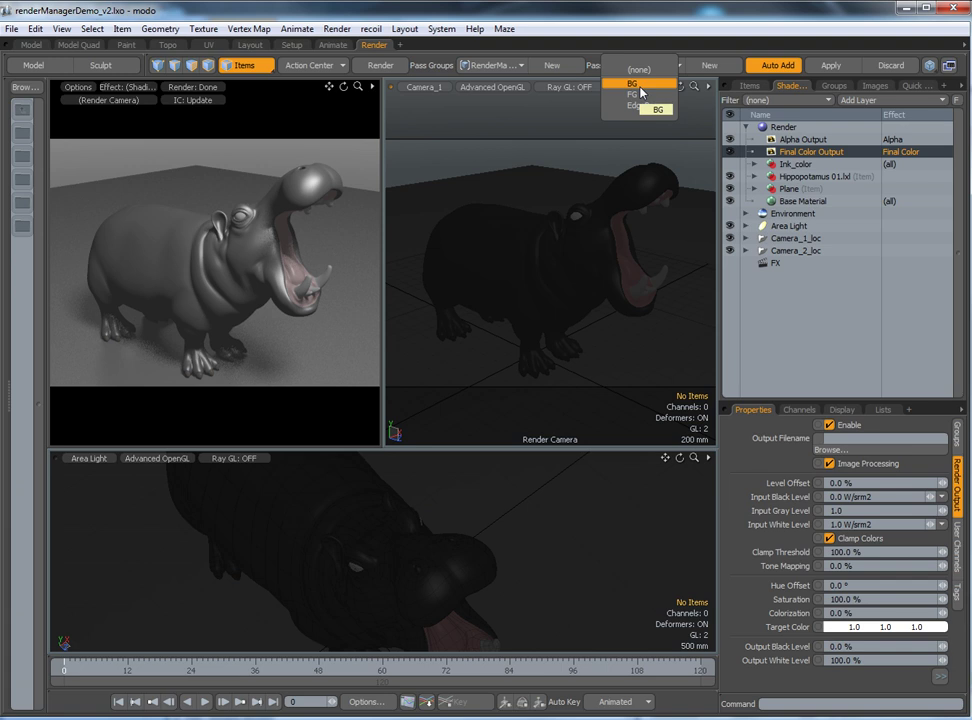
click(640, 88)
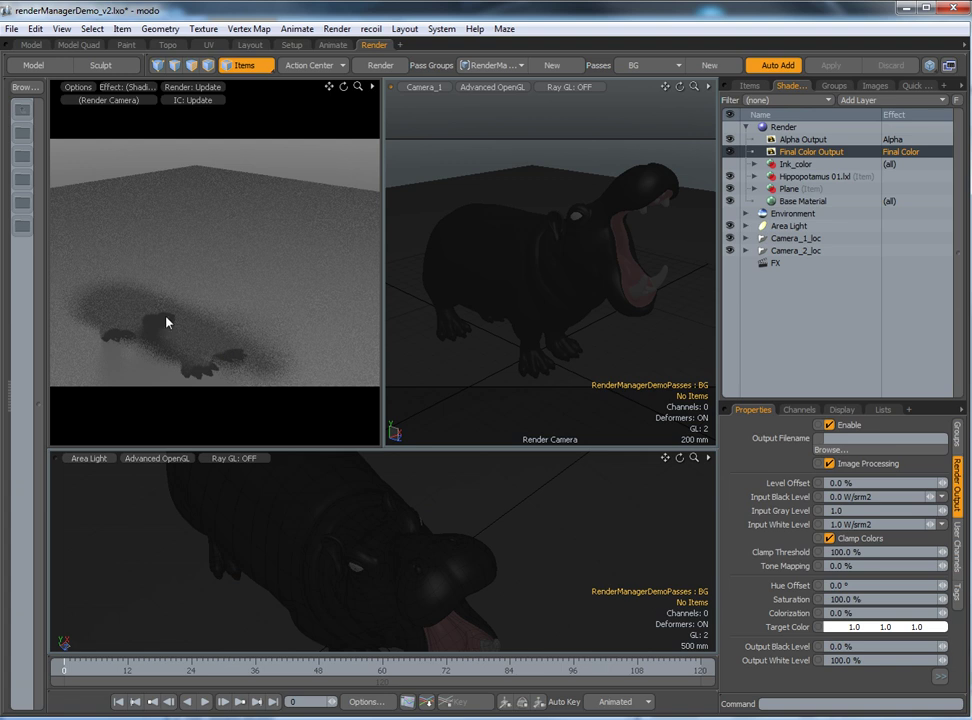
click(634, 65)
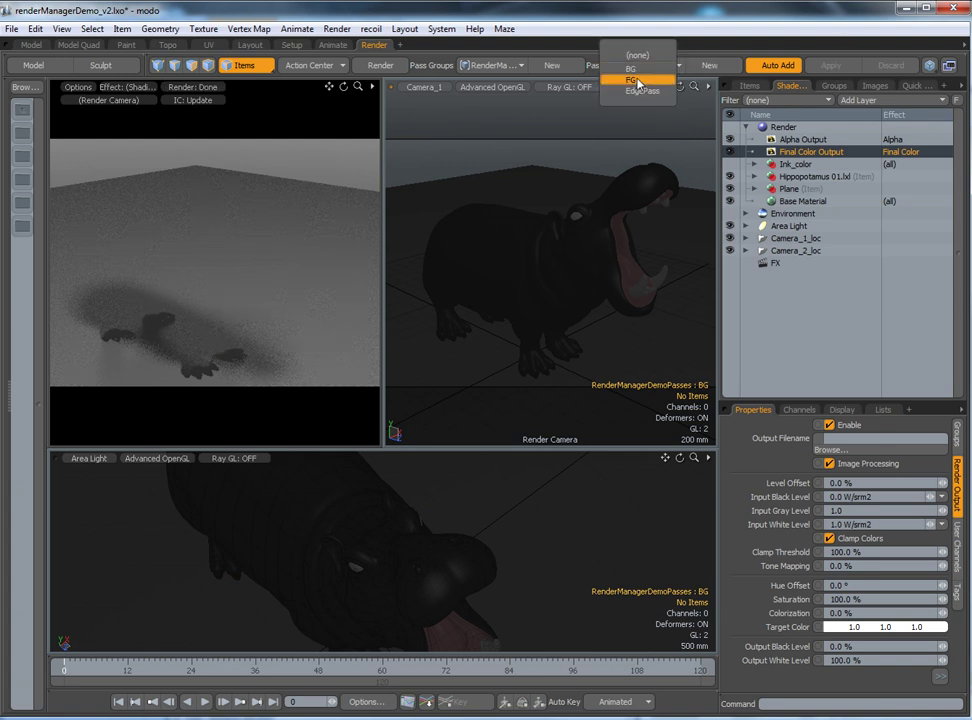
click(635, 80)
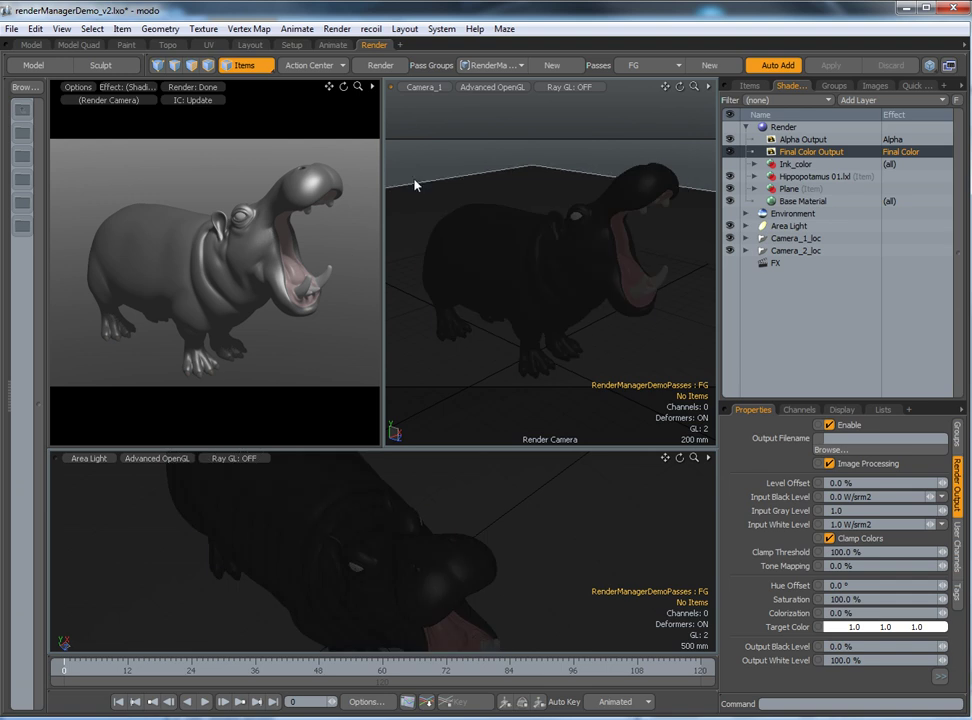
click(648, 65)
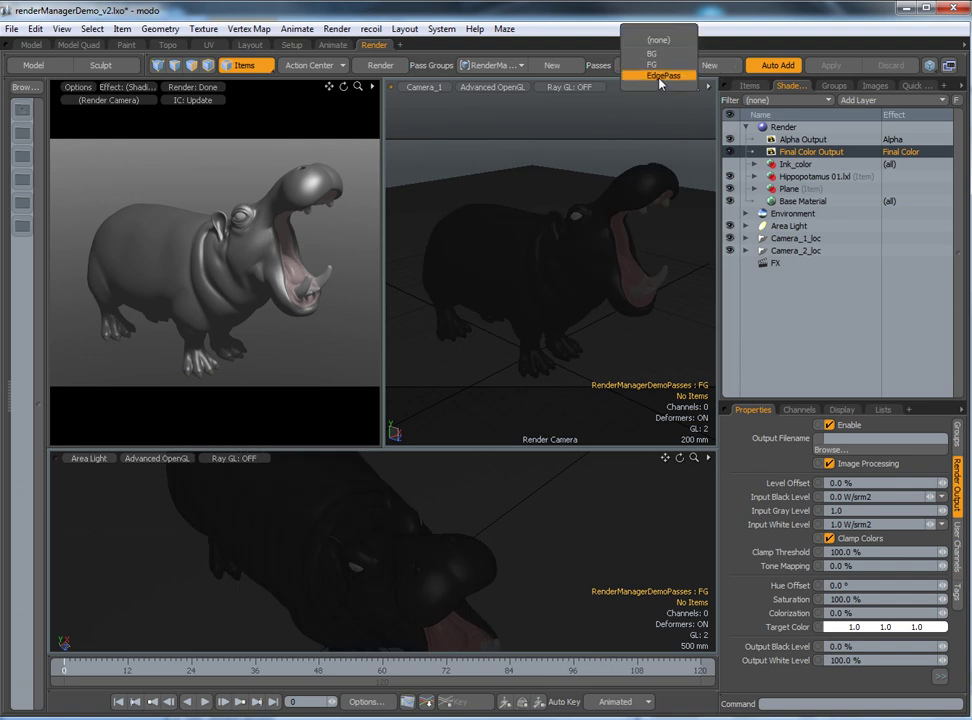
click(658, 80)
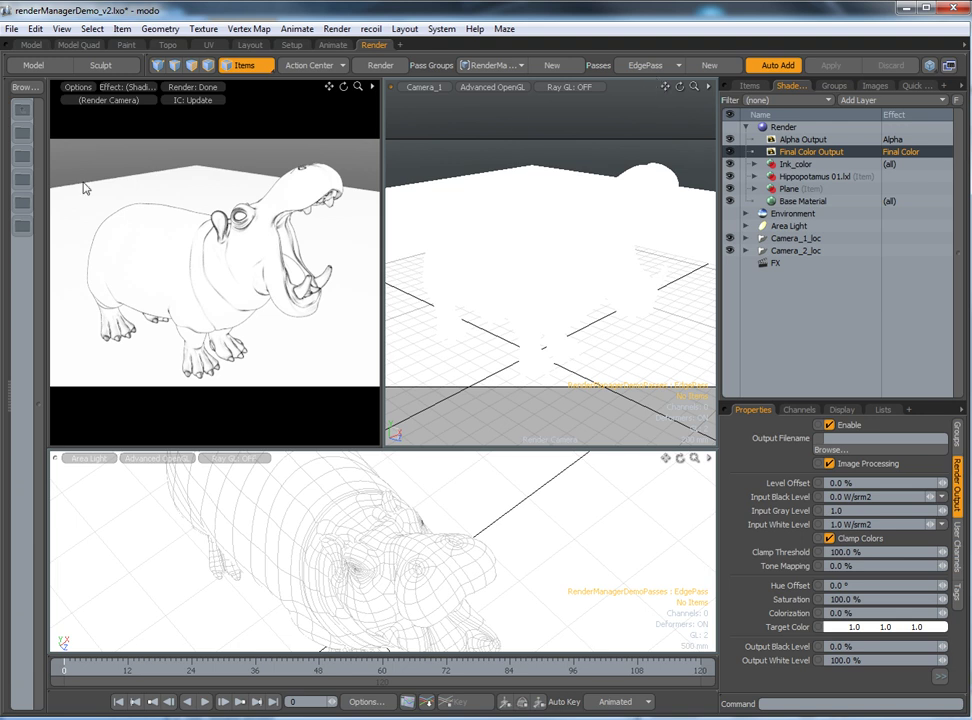
click(611, 66)
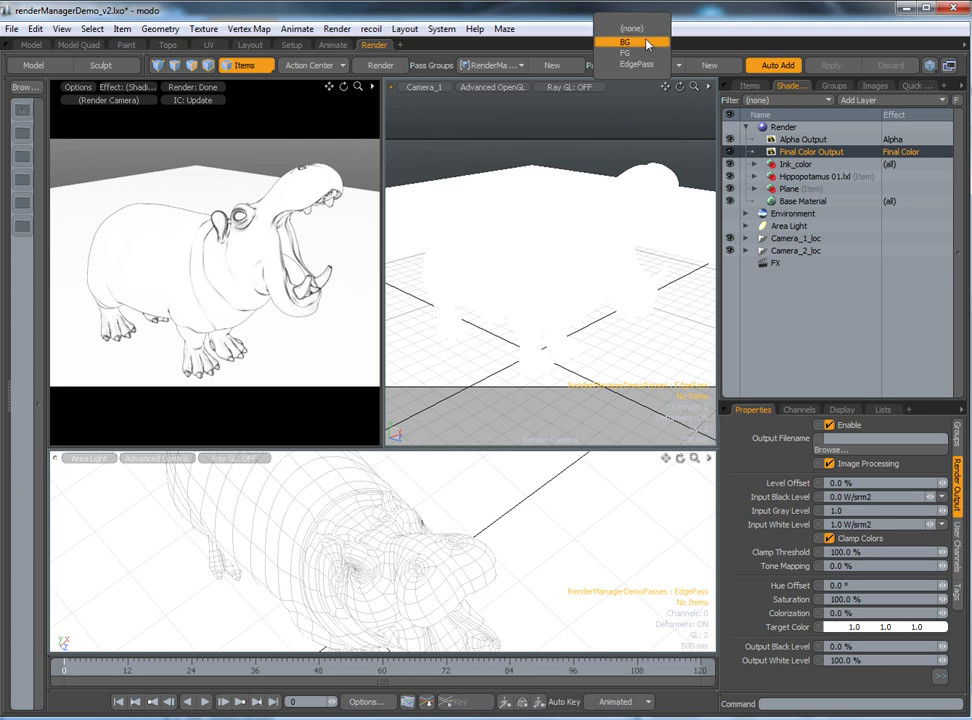
click(646, 43)
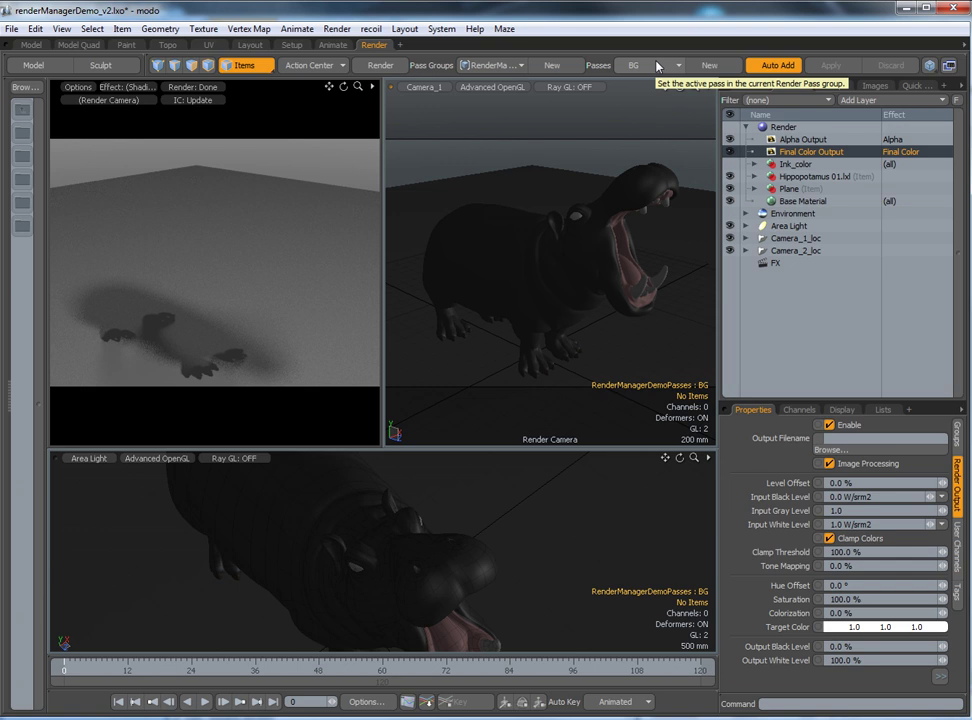
Add a group to the shader tree, duplicate it twice, and place all three groups above Ink_color.
click(875, 101)
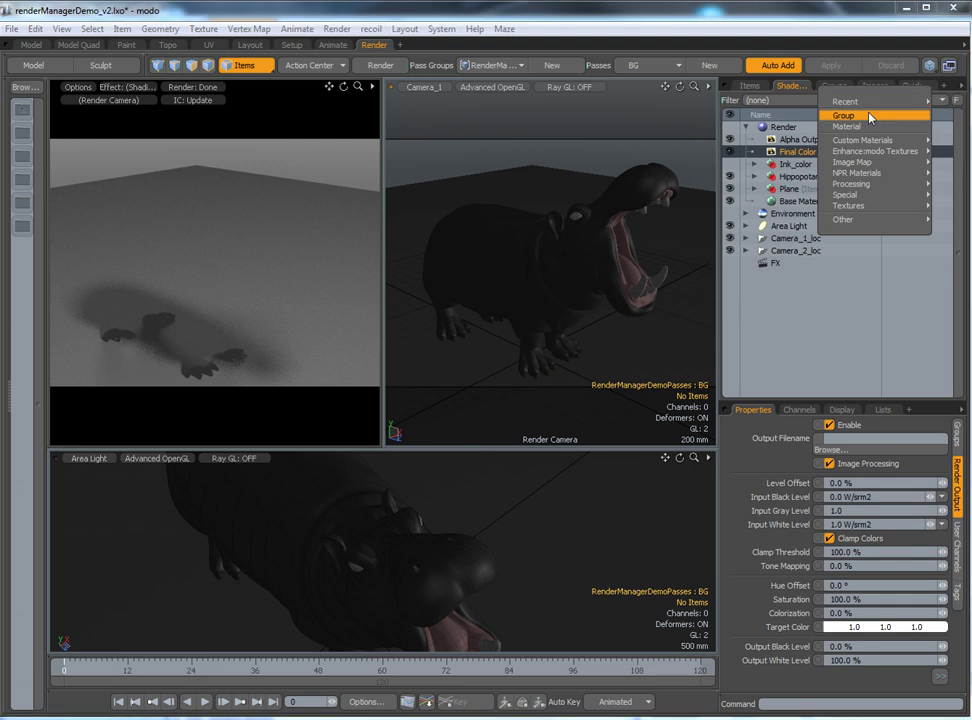
click(866, 113)
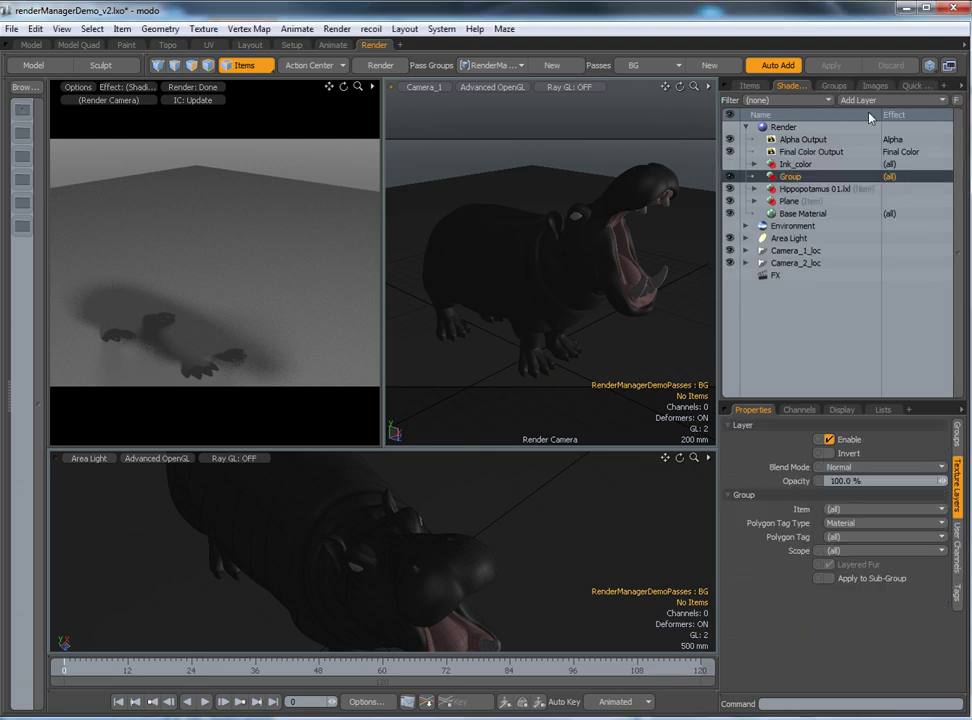
right_click(801, 178)
click(798, 198)
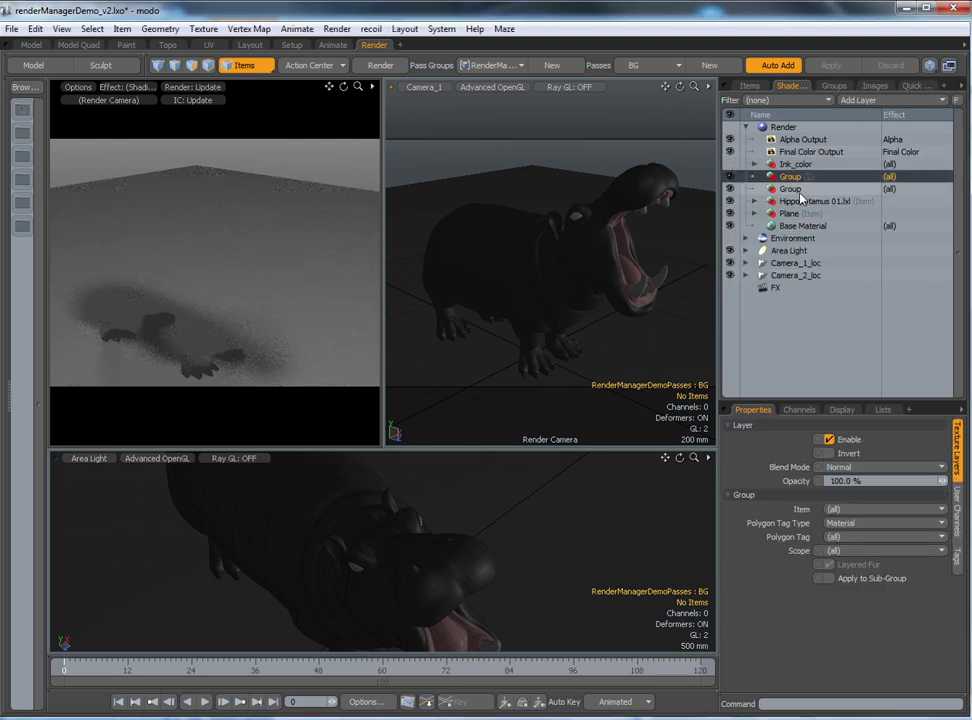
right_click(800, 188)
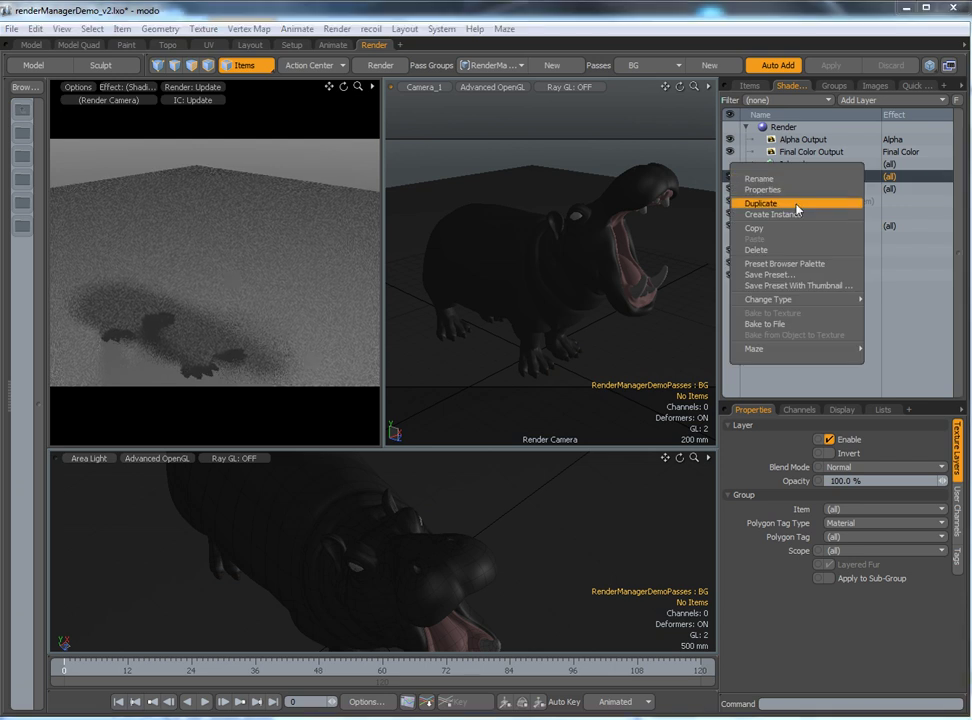
click(797, 203)
shift+click(797, 188)
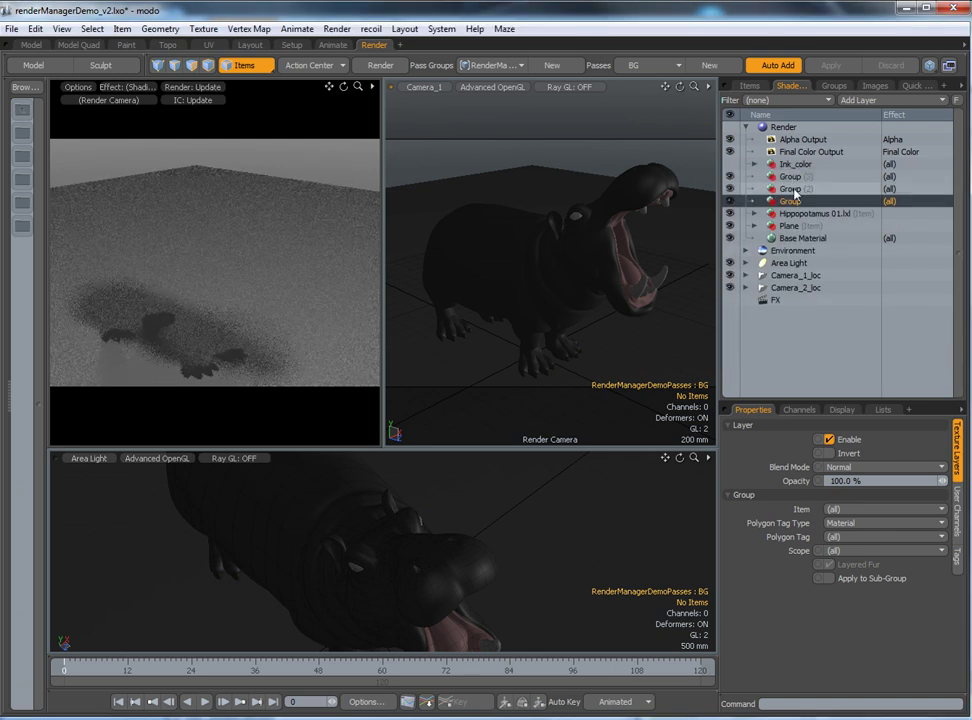
drag(795, 188, 796, 165)
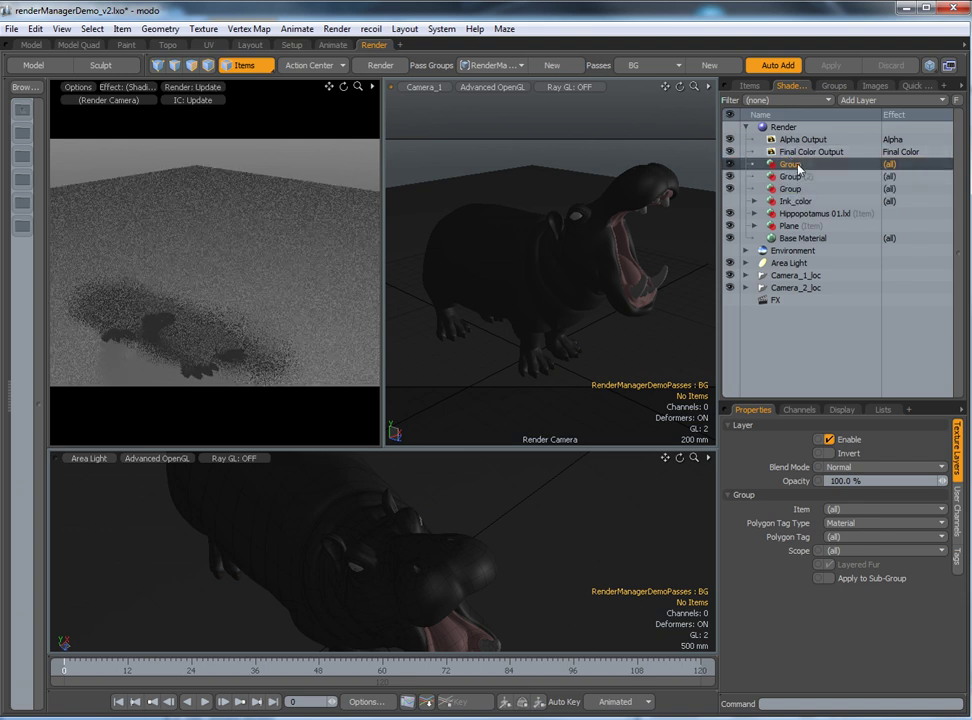
Rename the uppermost new shader tree group as Background.
double_click(790, 164)
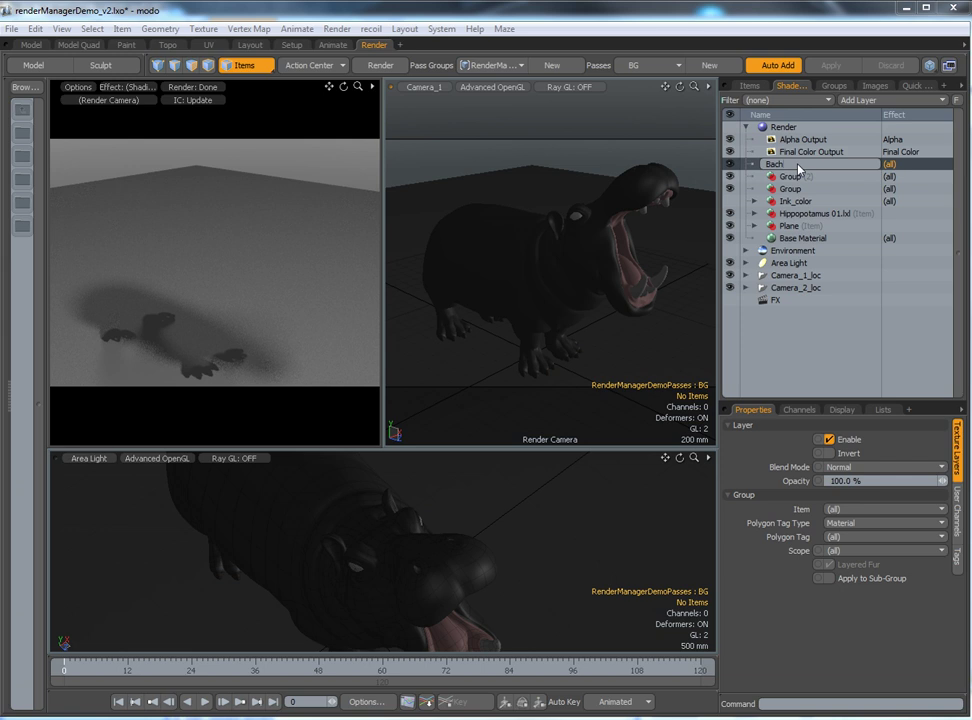
text(round)
key(Return)
Rename the new group directly below Background as Forground.
click(806, 177)
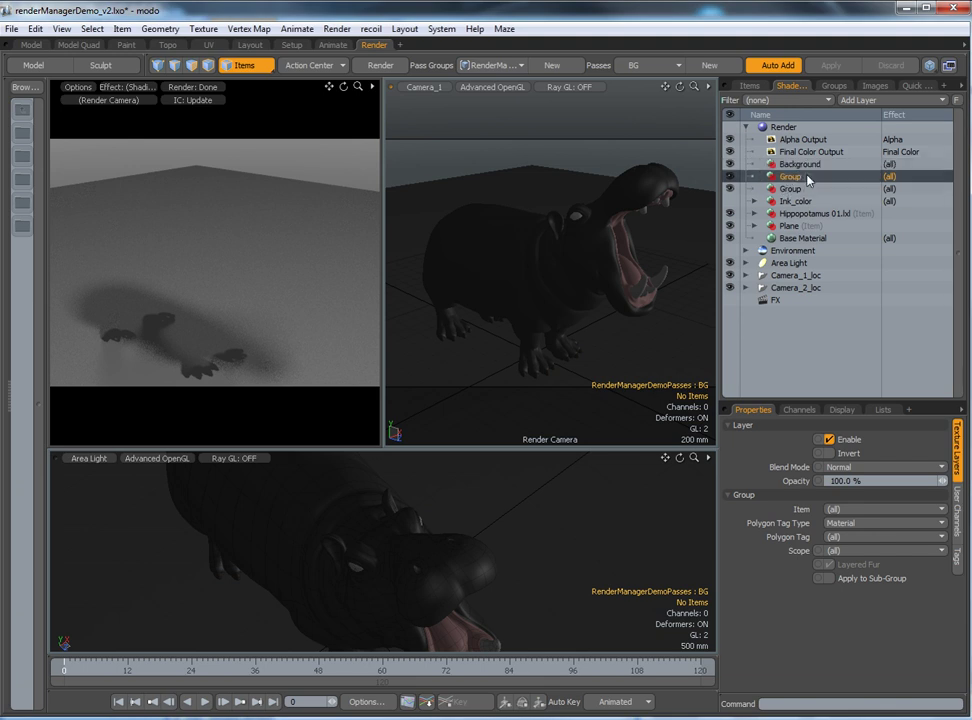
double_click(790, 177)
text(Forgr)
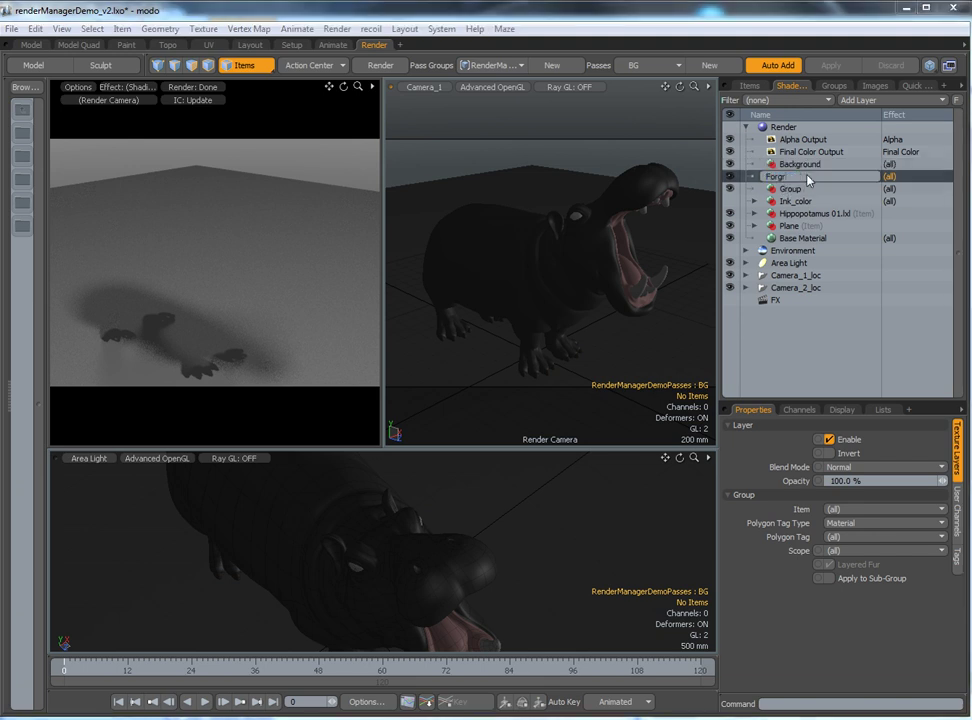
text(ound)
key(Return)
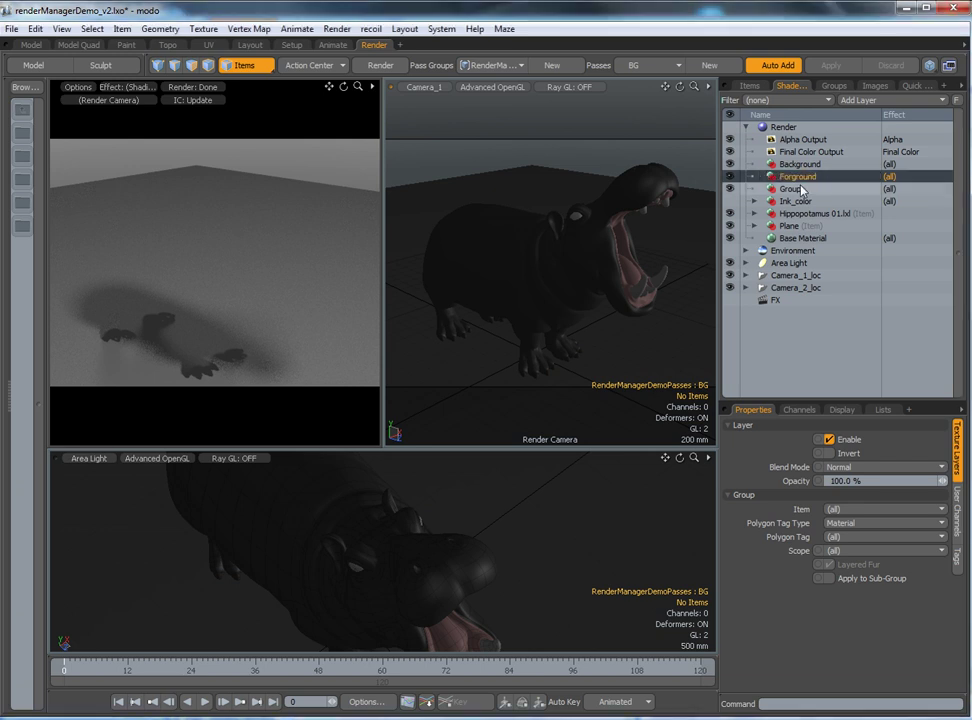
Rename the remaining new group, directly above Ink_color, as Edge.
click(800, 189)
double_click(802, 189)
text(Edge)
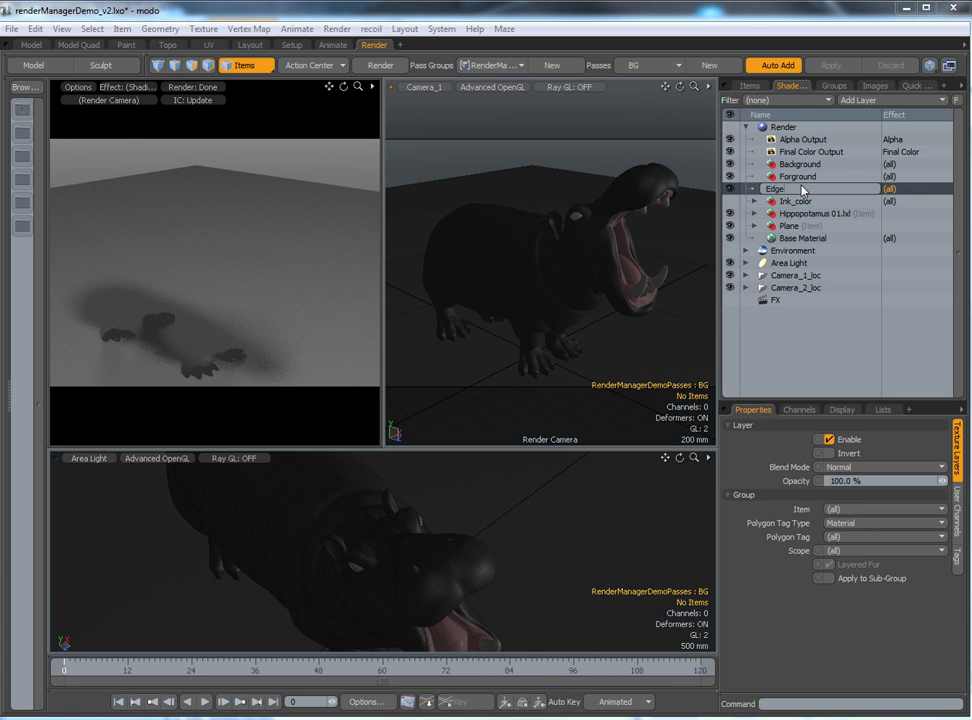
key(Return)
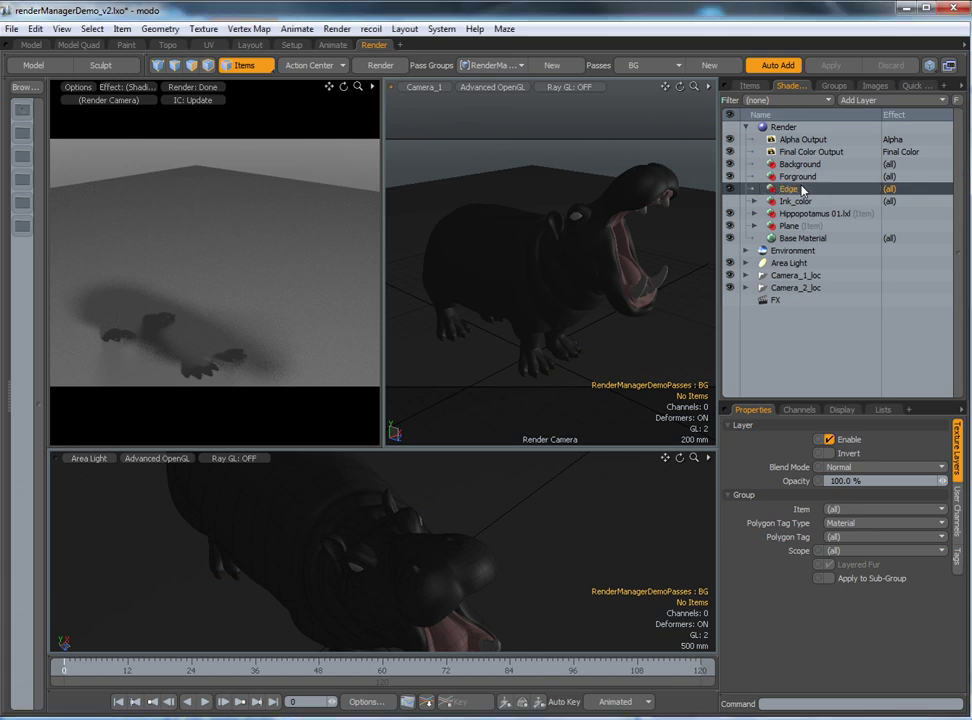
Select the Background group in the shader tree and set the active render pass to (none).
click(804, 164)
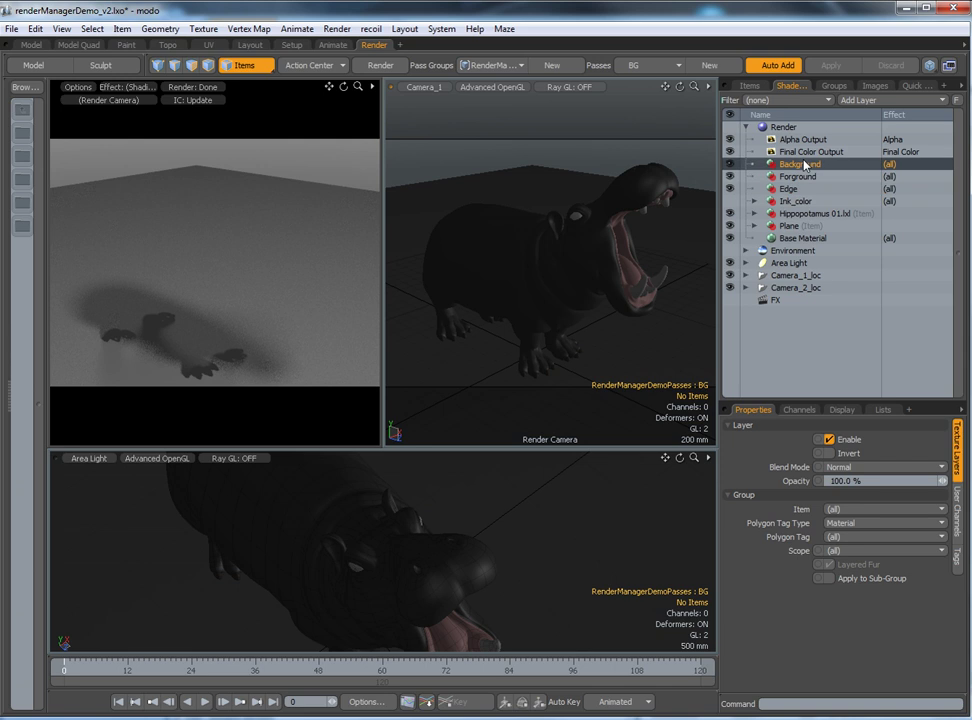
click(644, 72)
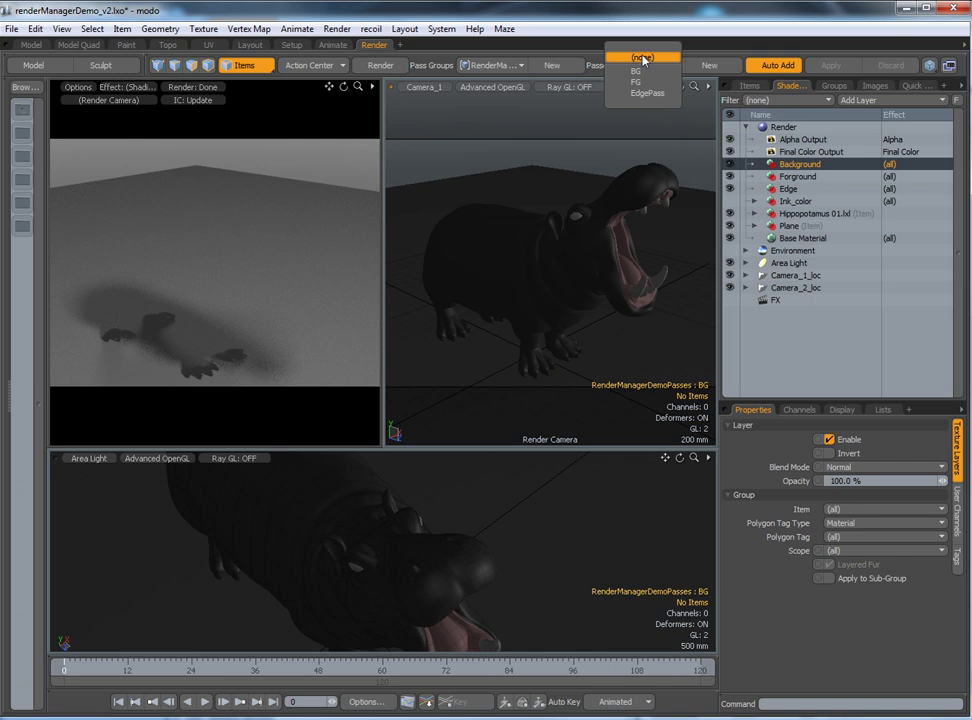
click(643, 58)
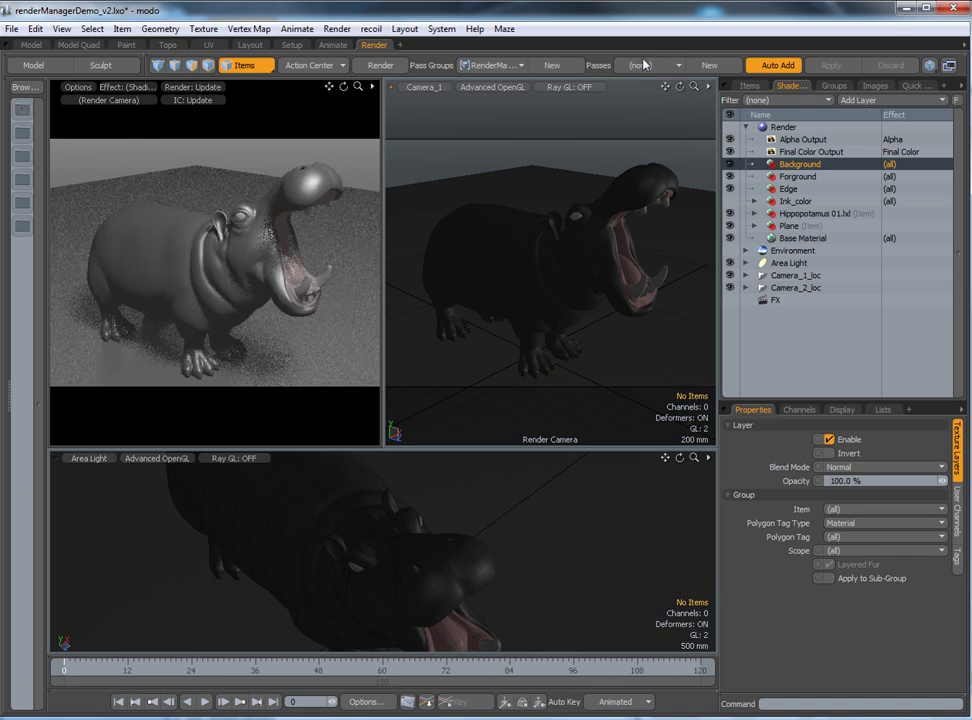
click(648, 67)
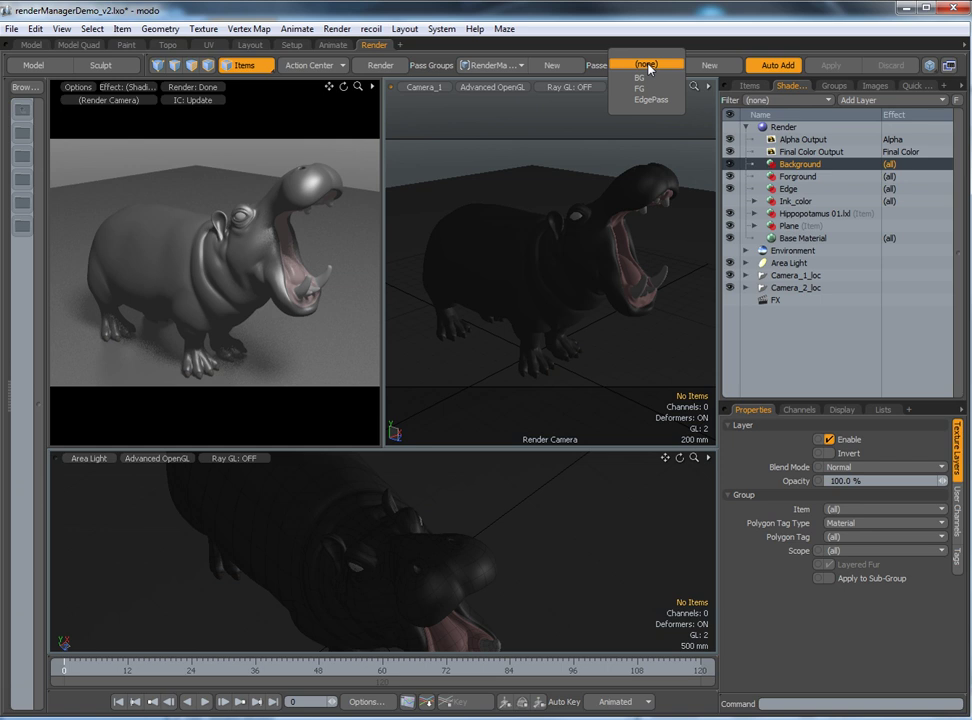
click(648, 66)
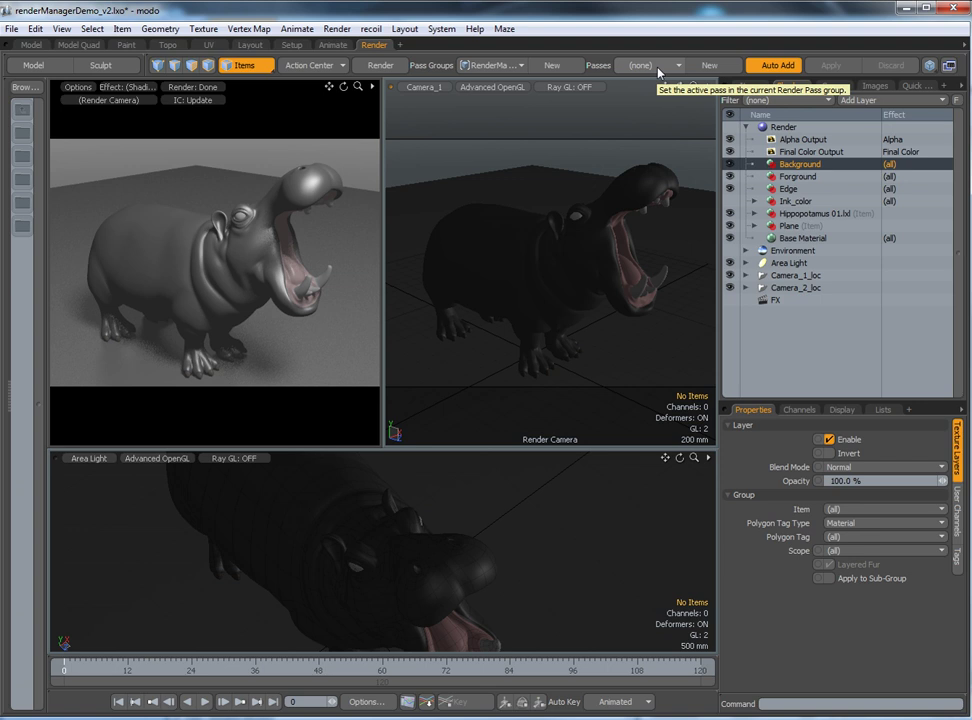
click(659, 68)
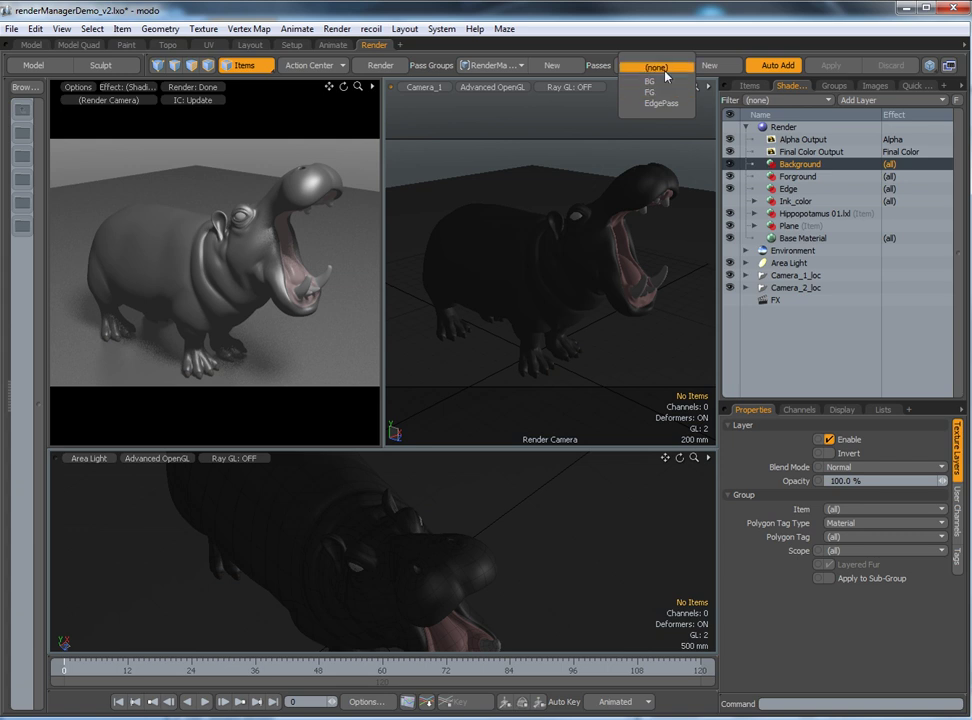
click(660, 68)
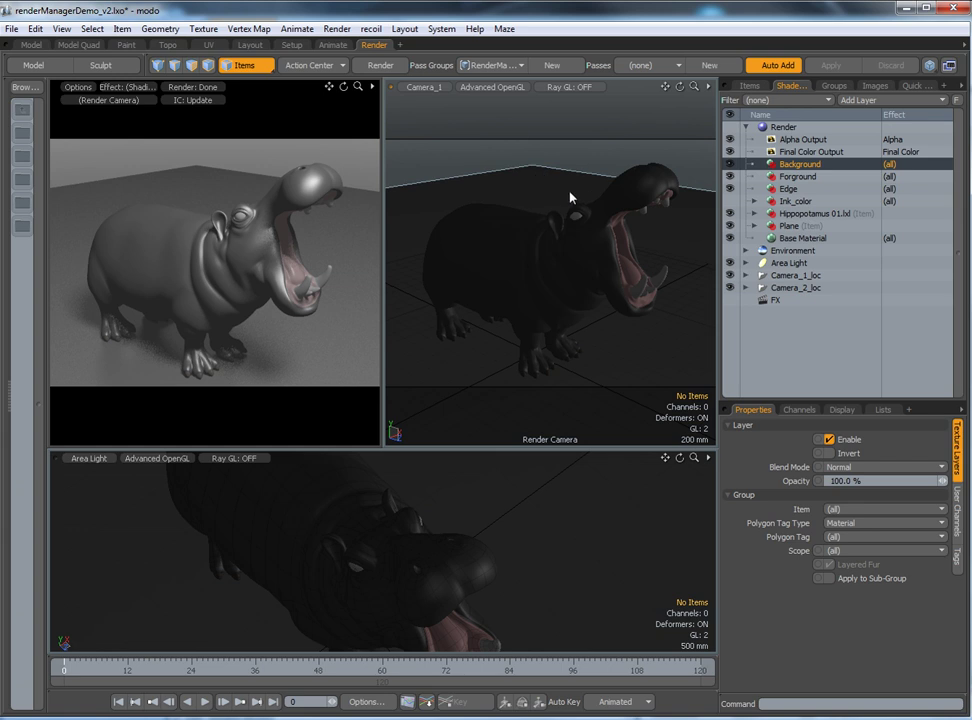
Open the Render Output Manager, start choosing its base filename, and create and open a Scene_2 folder inside RenderManagerDemo.
click(950, 67)
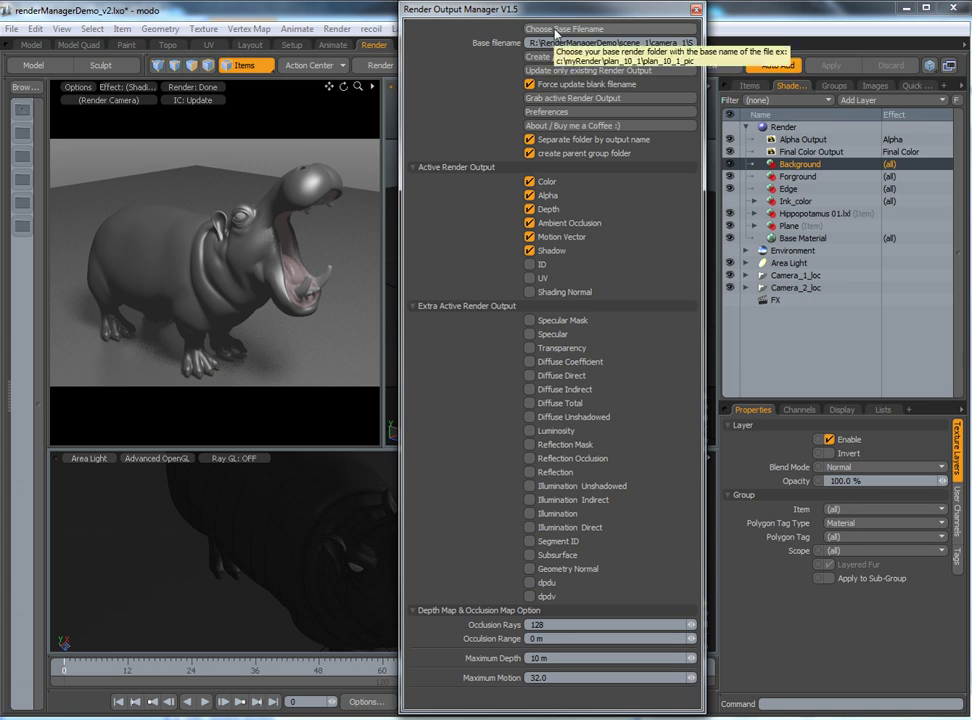
click(555, 30)
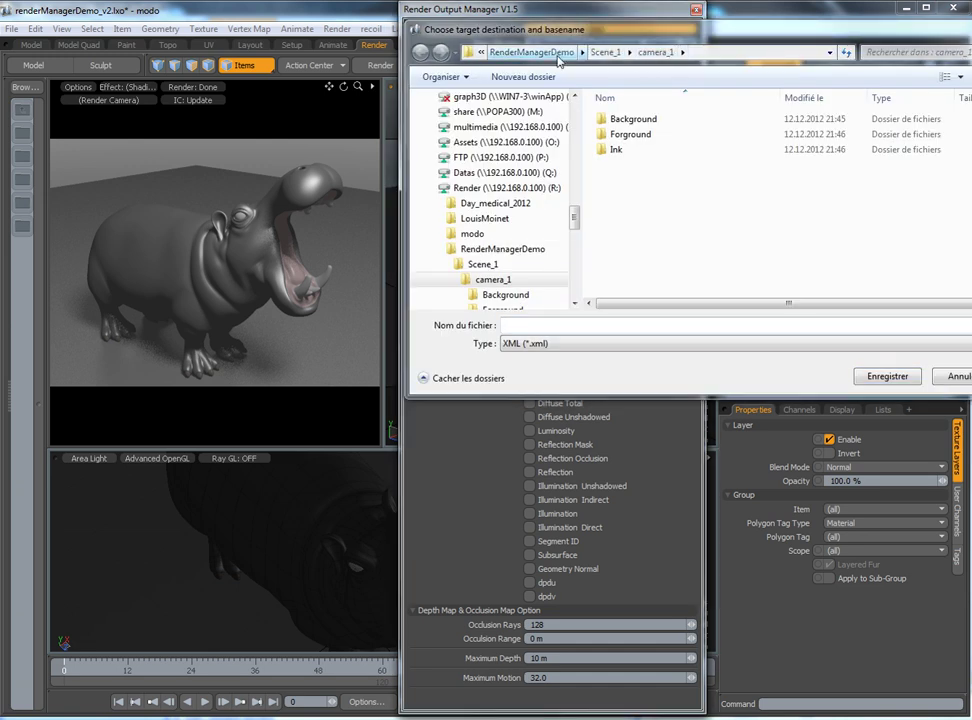
click(531, 52)
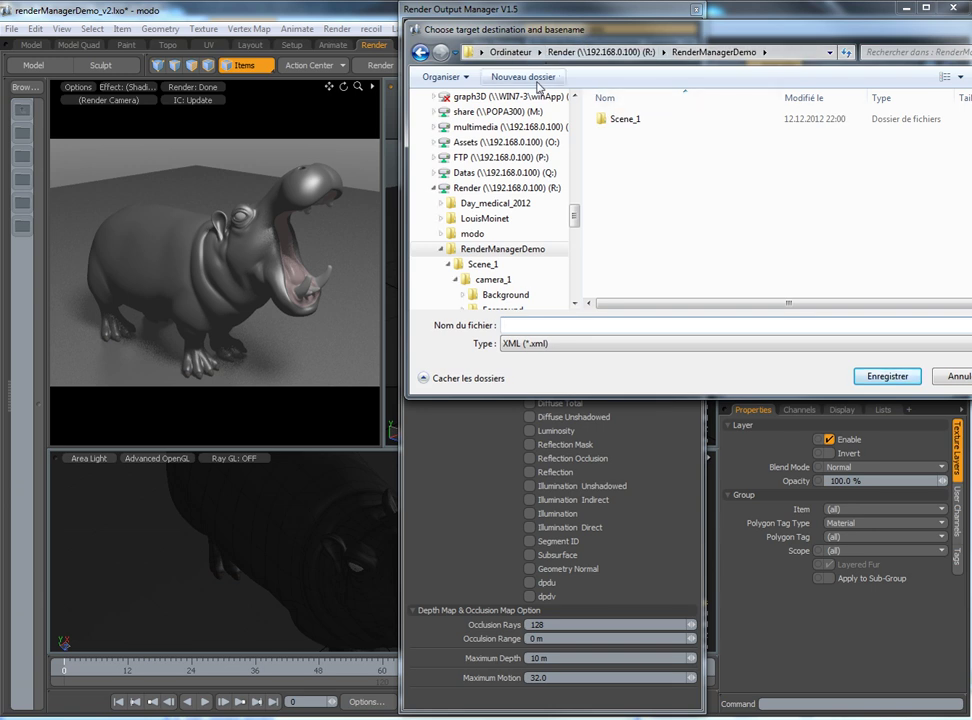
click(537, 80)
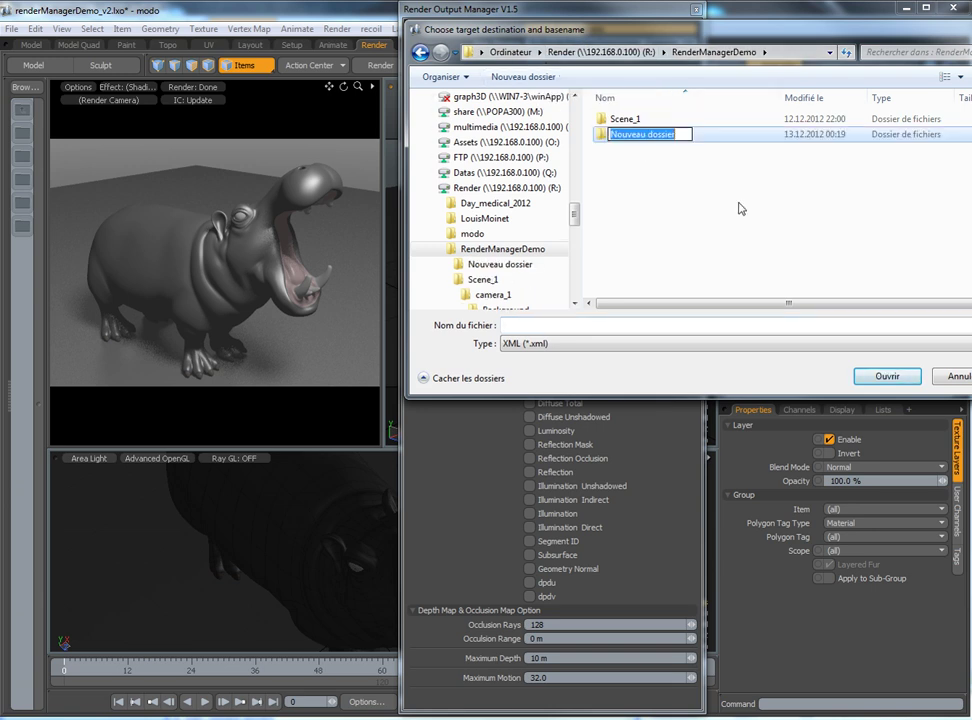
text(Scene)
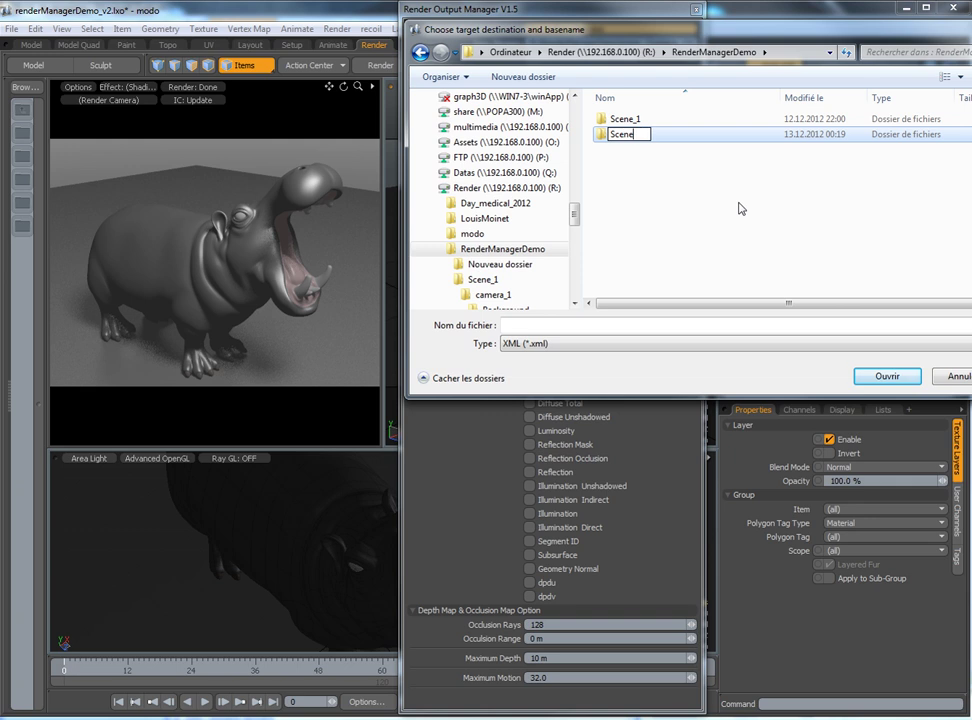
text(_2)
key(Return)
key(Return)
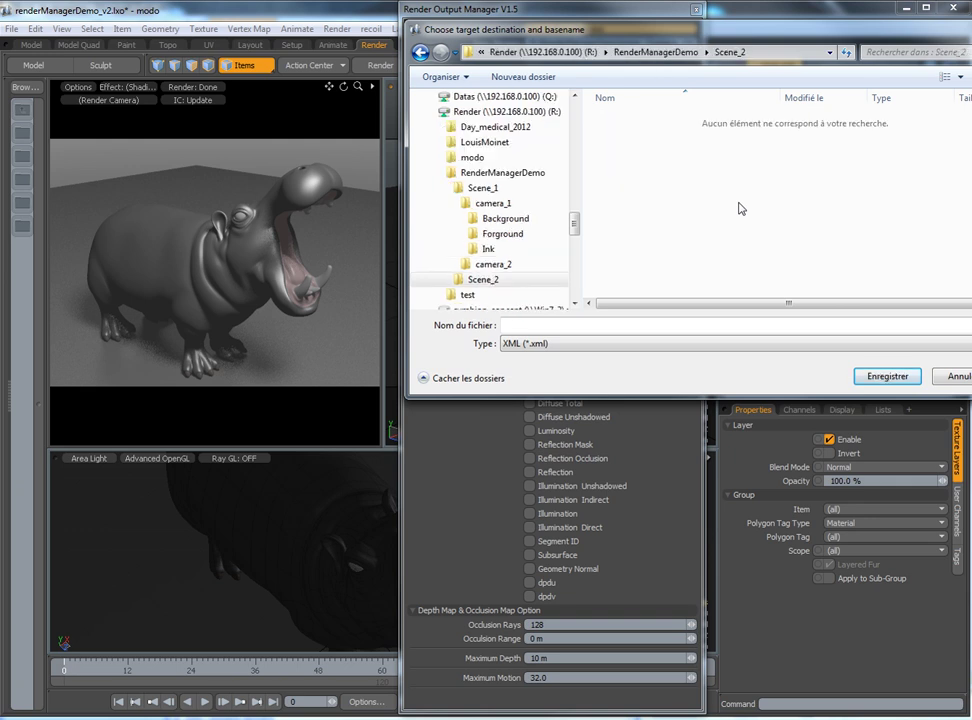
Create a camera_1 folder inside Scene_2 and open it.
click(523, 77)
text(ca)
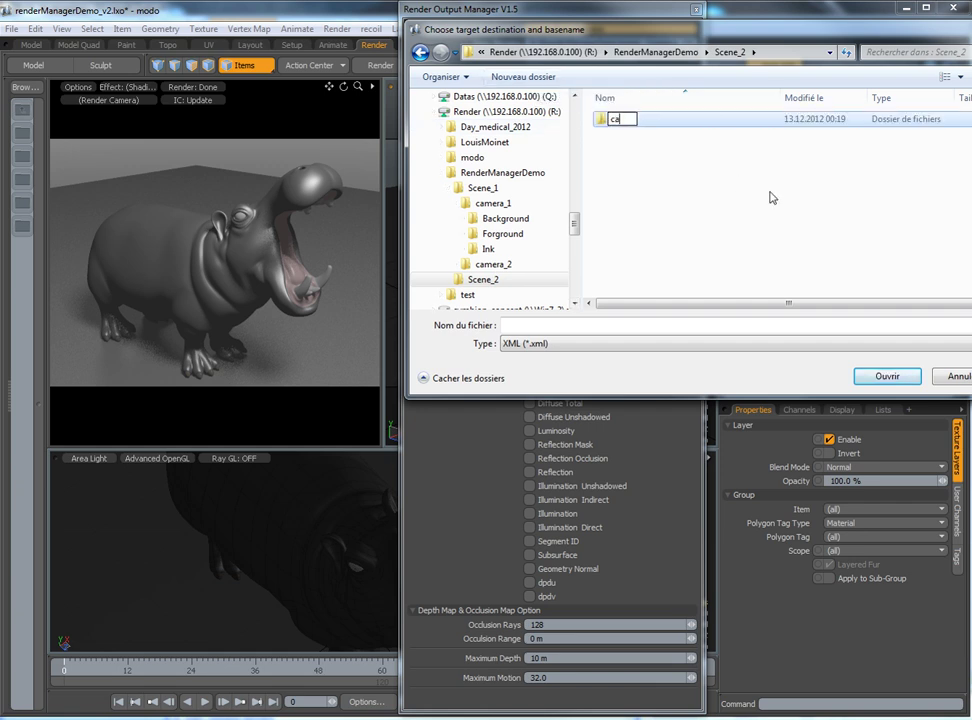
text(mera_1)
key(Return)
key(Return)
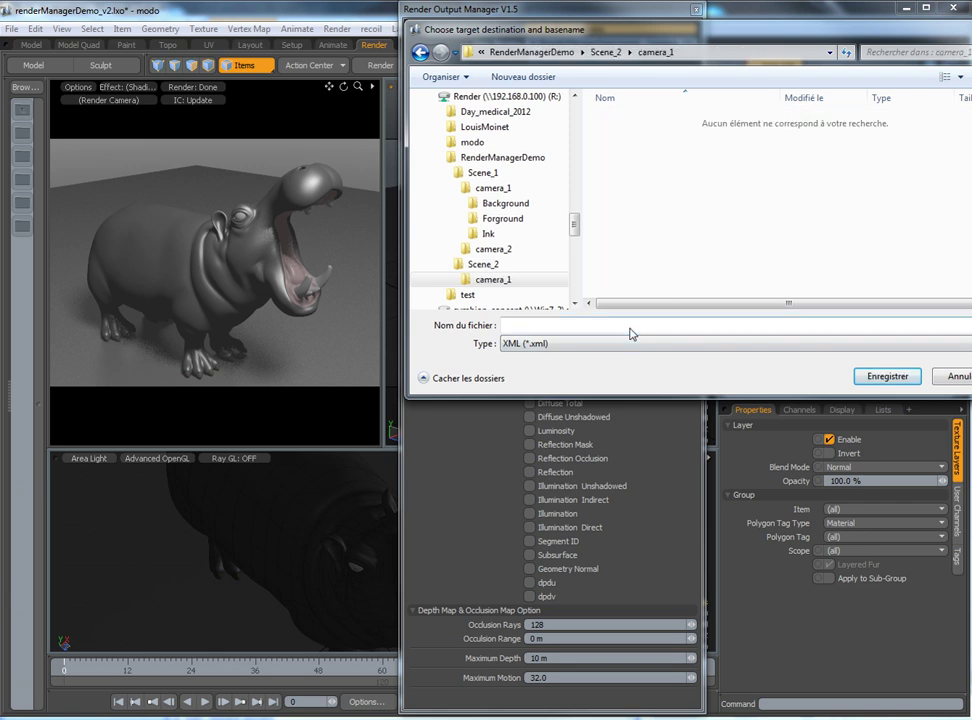
Set the base filename to s2_c1 in the camera_1 folder and widen the manager window to fit the full path.
text(S)
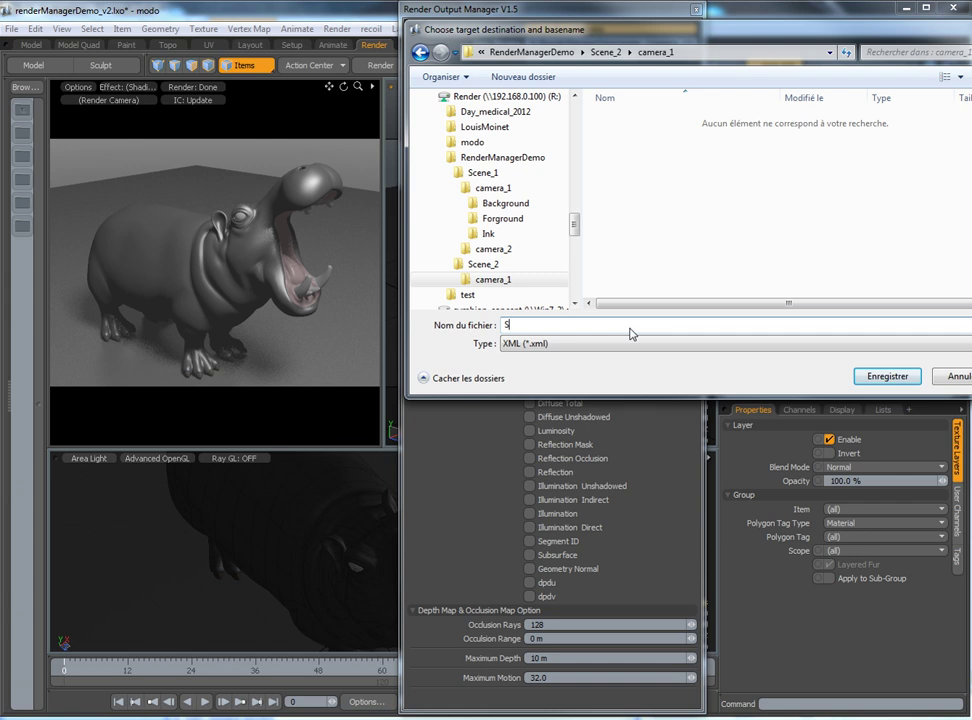
key(BackSpace)
text(c)
key(BackSpace)
text(s2_c1)
key(Return)
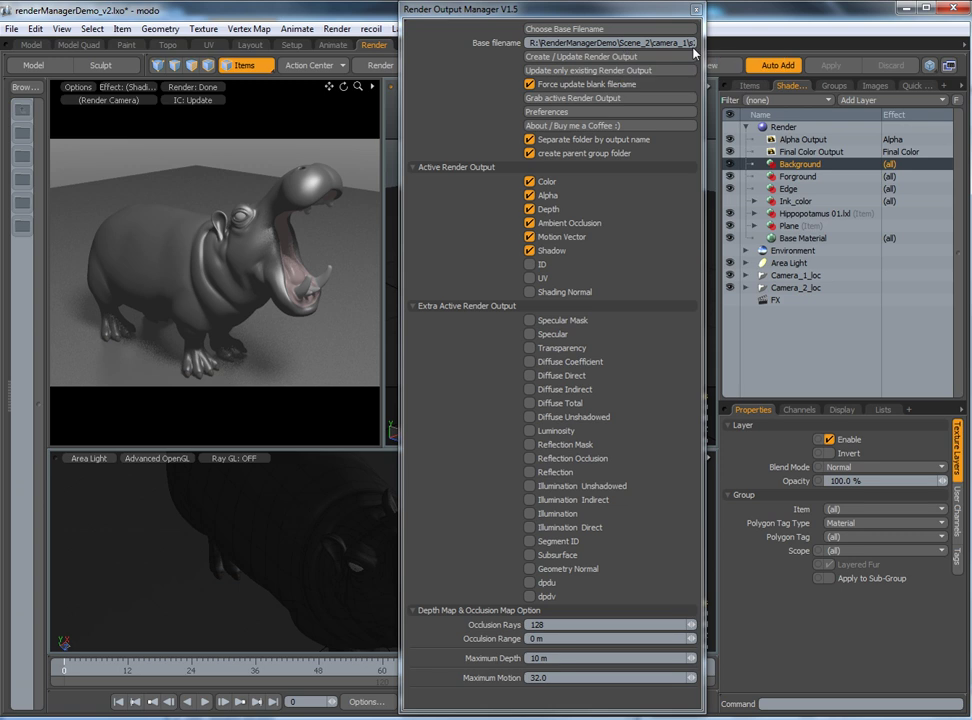
drag(706, 58, 840, 58)
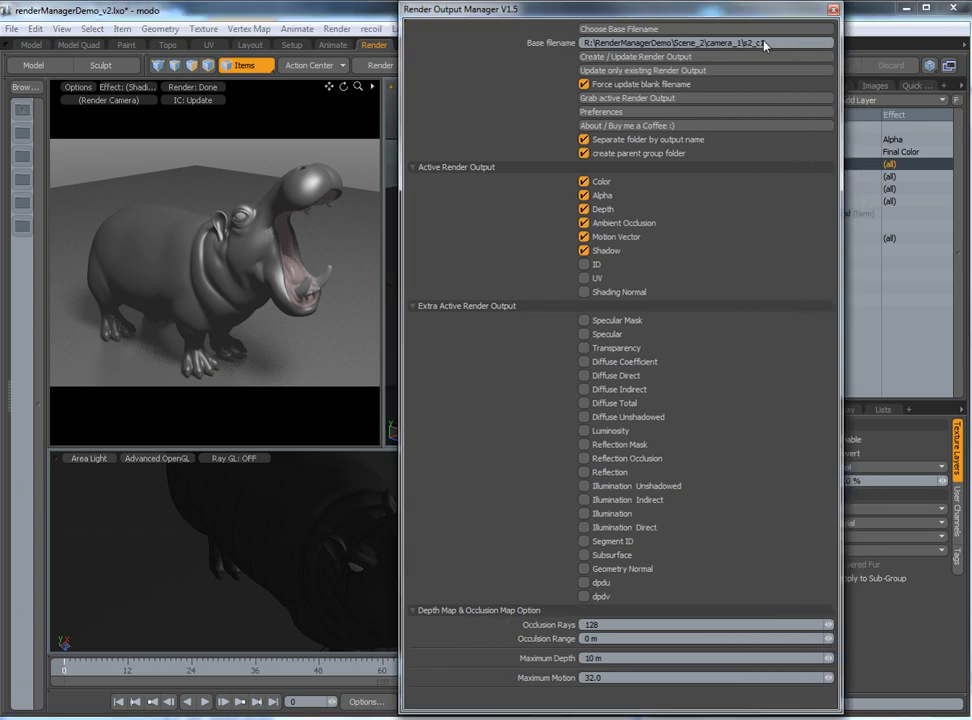
click(637, 65)
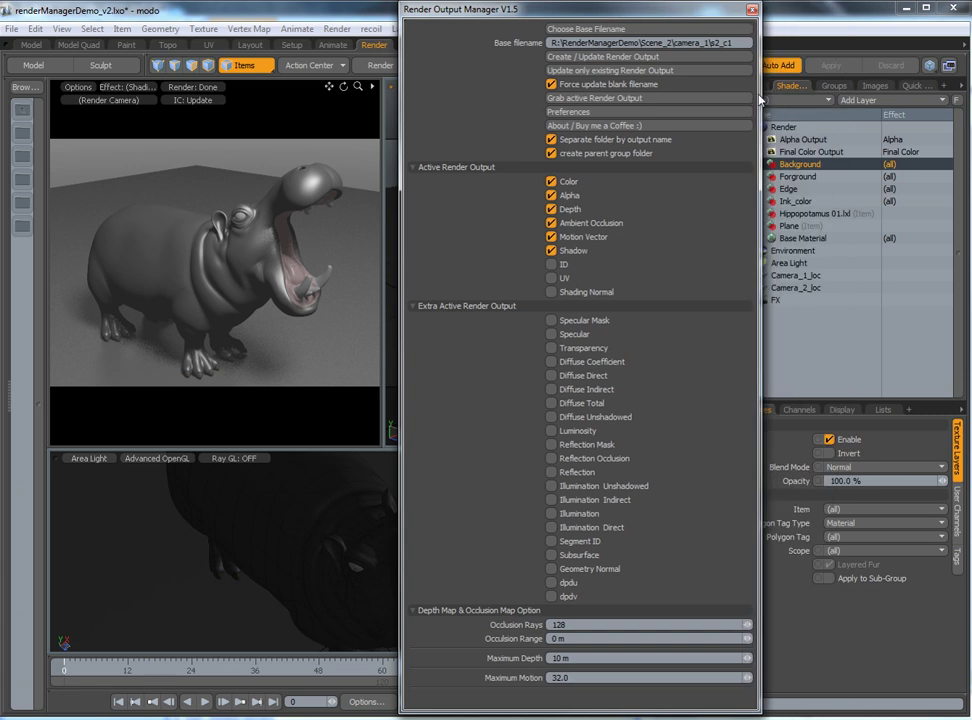
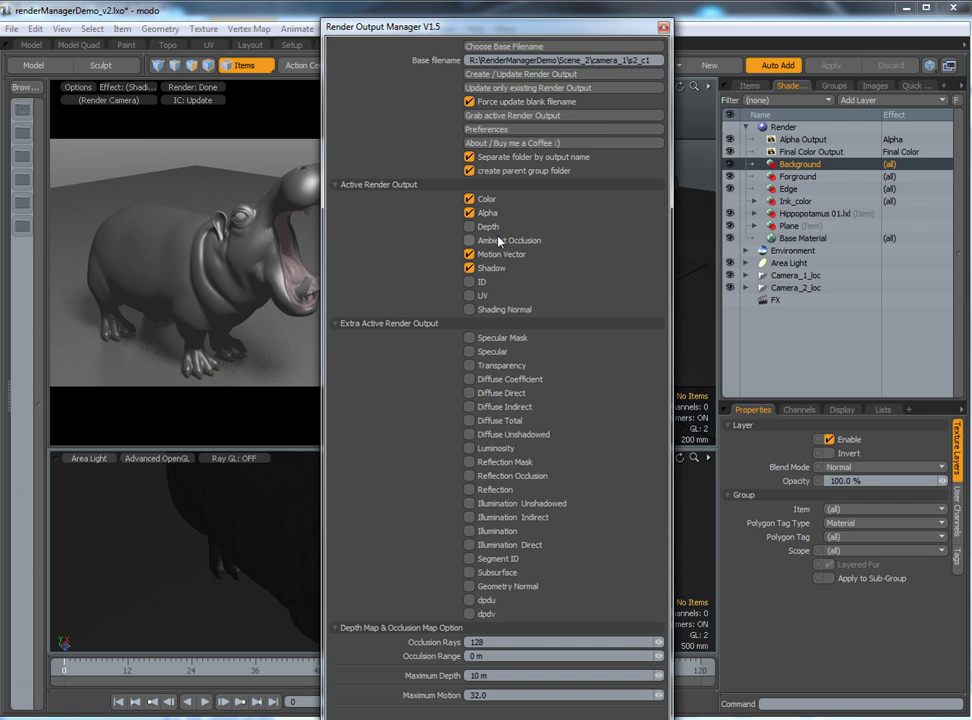
Generate Color, Alpha, Motion Vector, Shadow, Reflection Mask and Reflection outputs in the Background group, declining the folder structure creation.
click(498, 240)
click(495, 256)
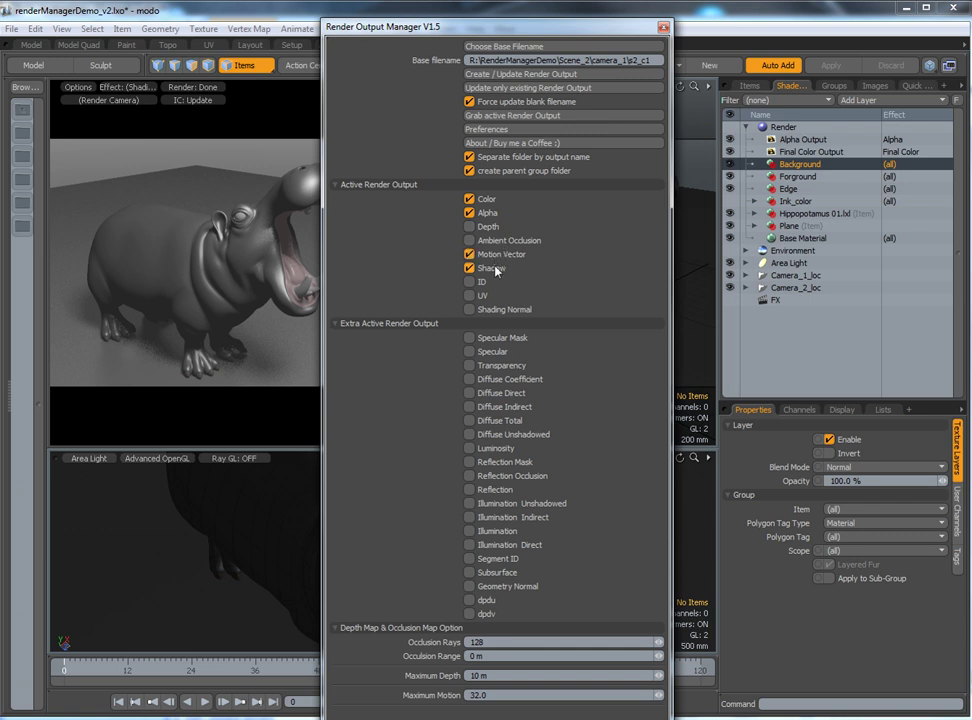
click(509, 463)
click(488, 489)
click(533, 75)
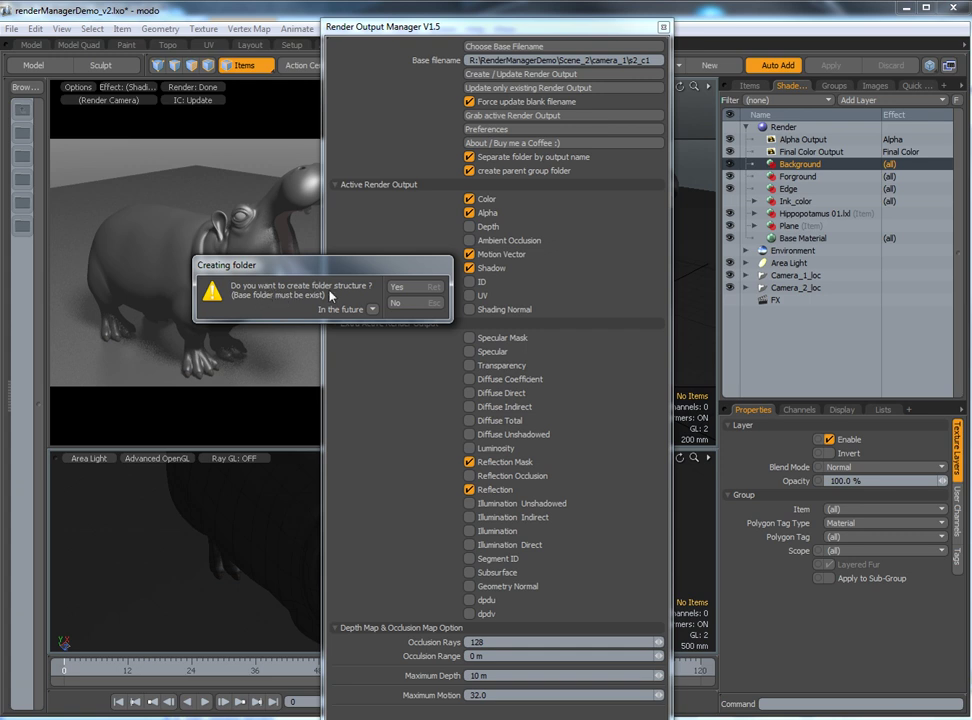
click(404, 303)
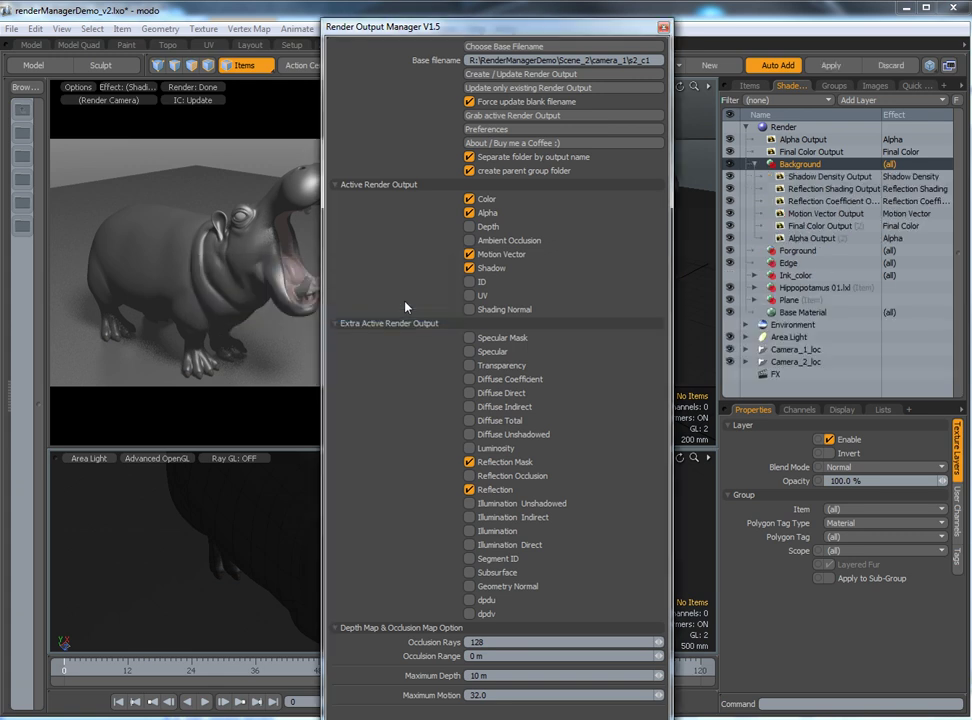
Examine the render outputs generated in the Background group, checking the full output filename of Shadow Density Output.
click(830, 177)
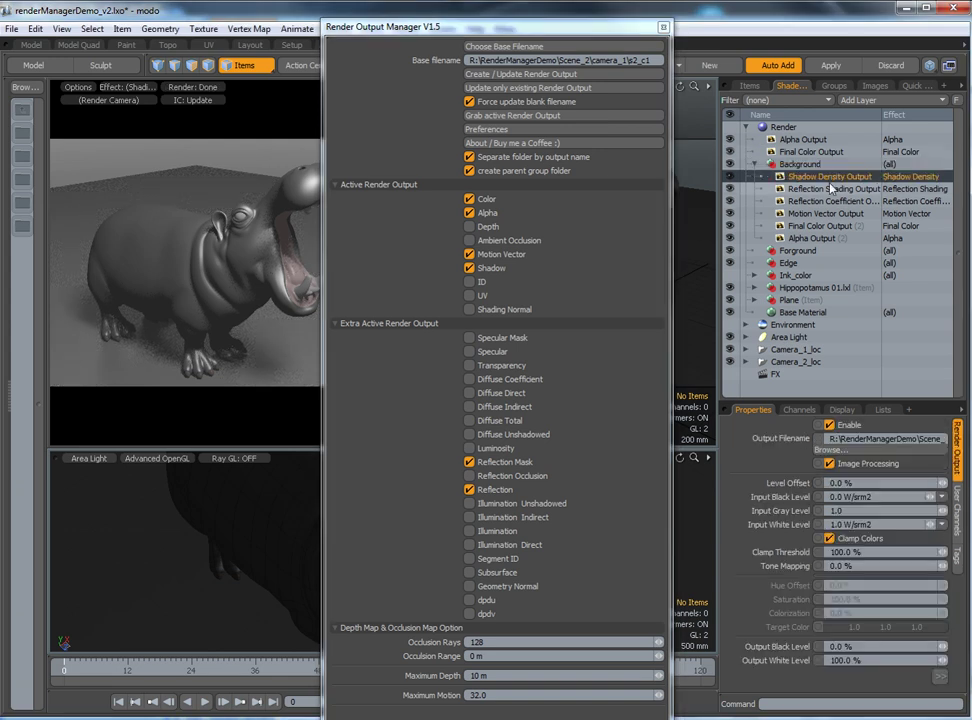
click(830, 189)
click(830, 201)
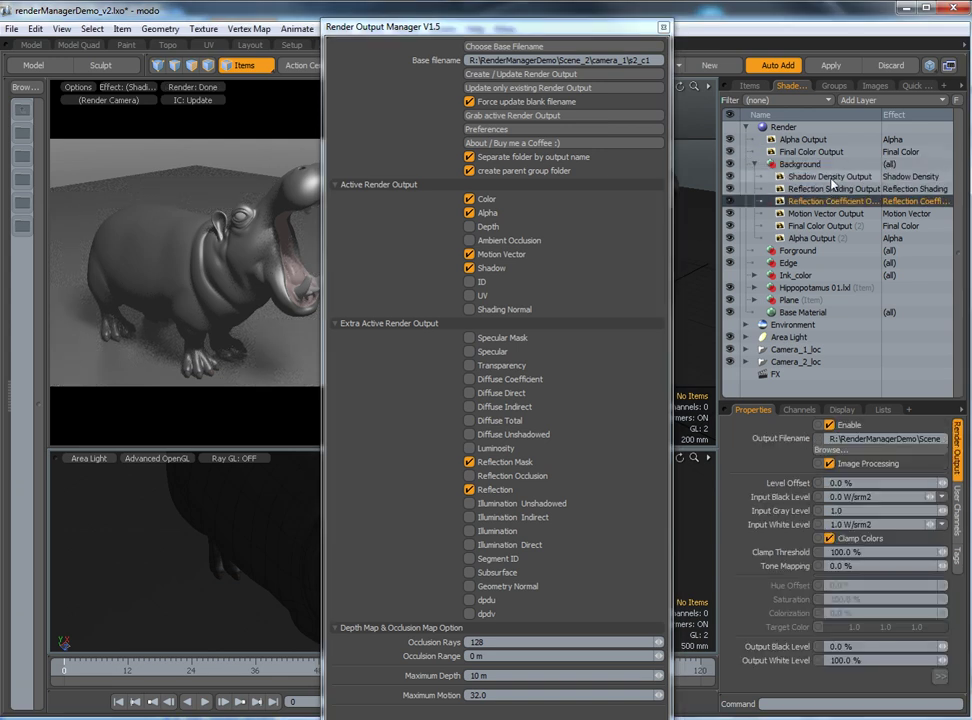
click(830, 177)
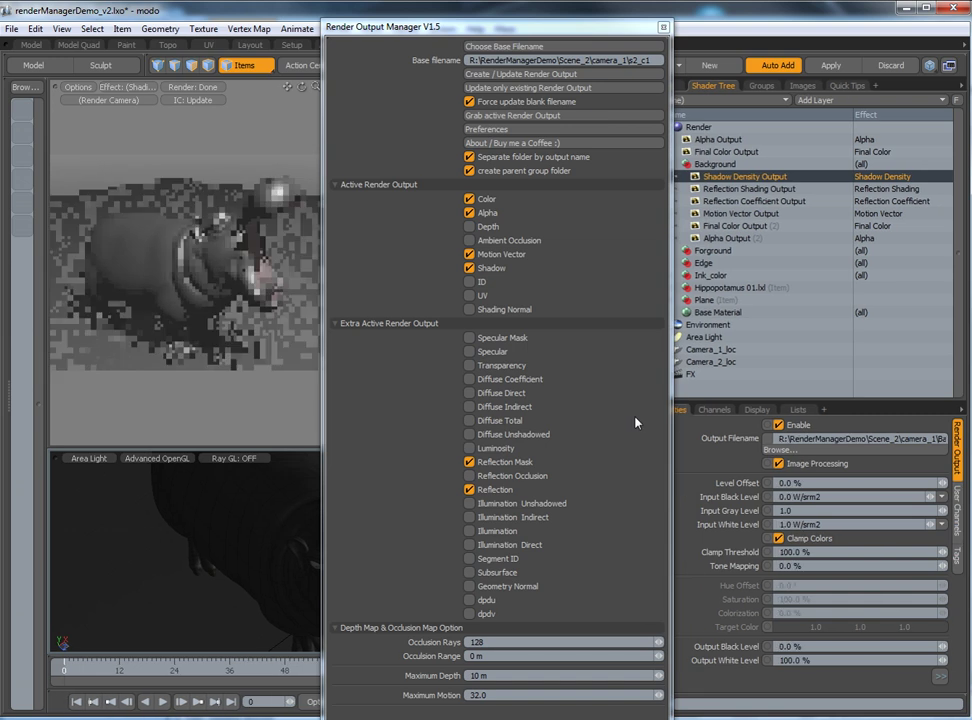
click(813, 440)
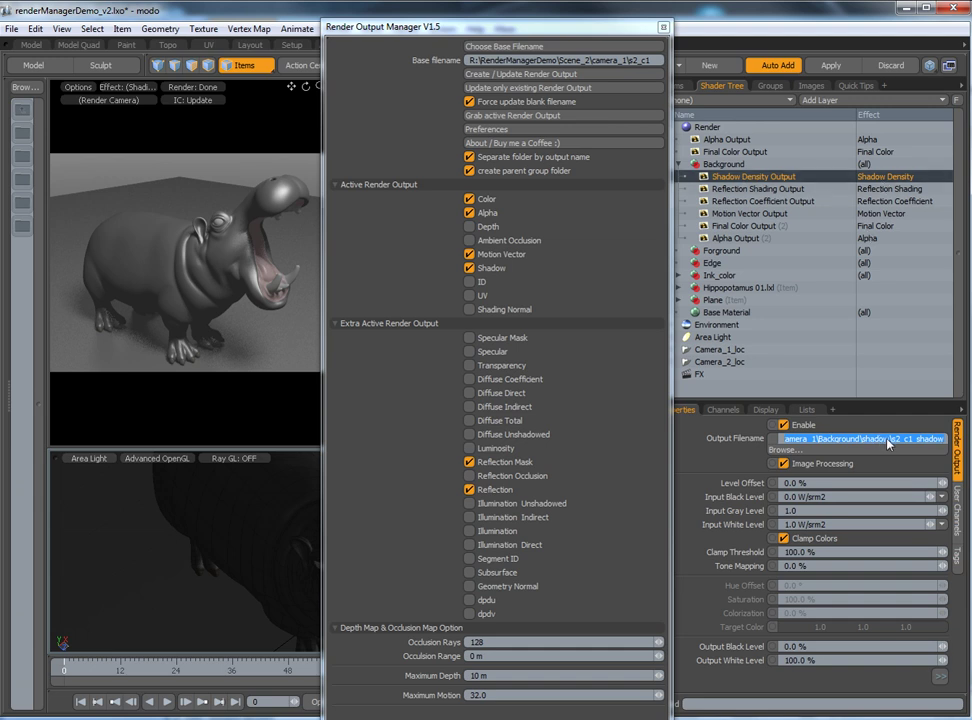
drag(893, 443, 957, 440)
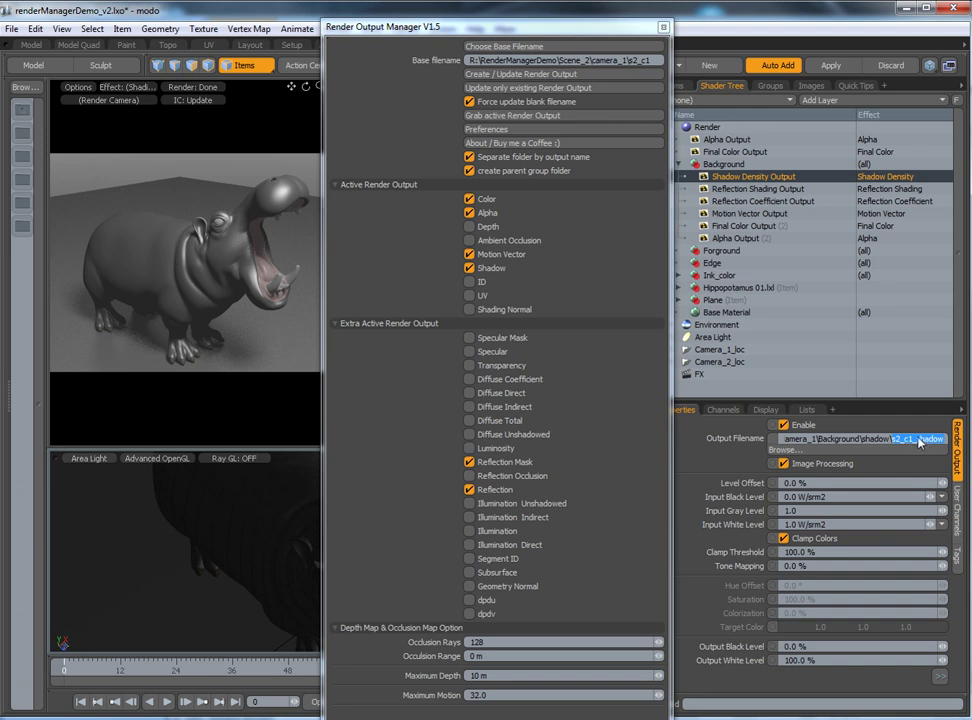
click(772, 189)
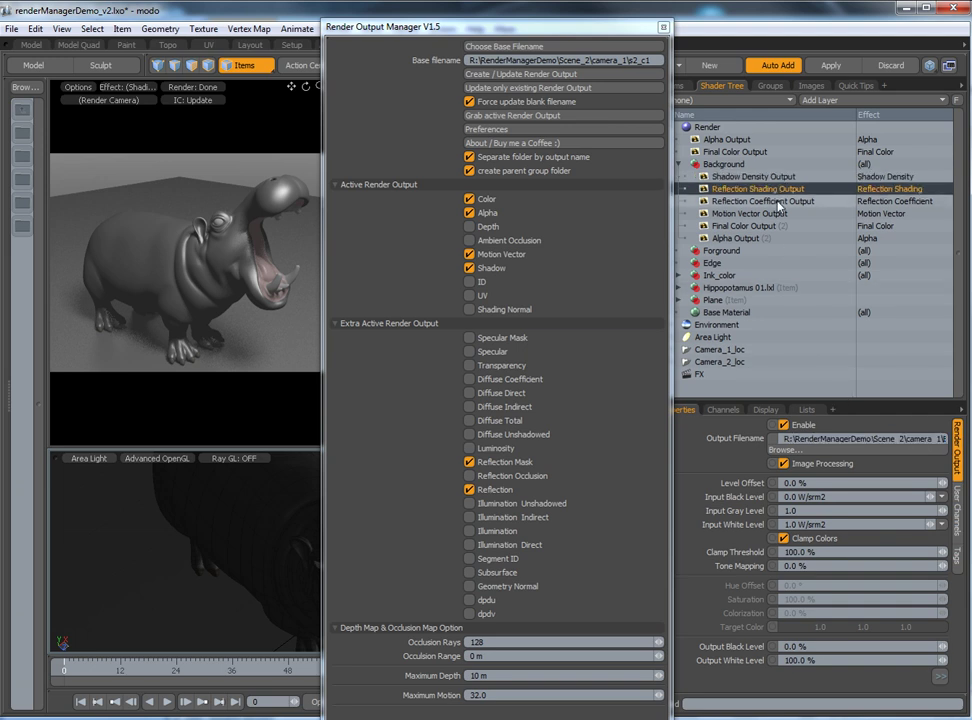
click(779, 204)
click(779, 204)
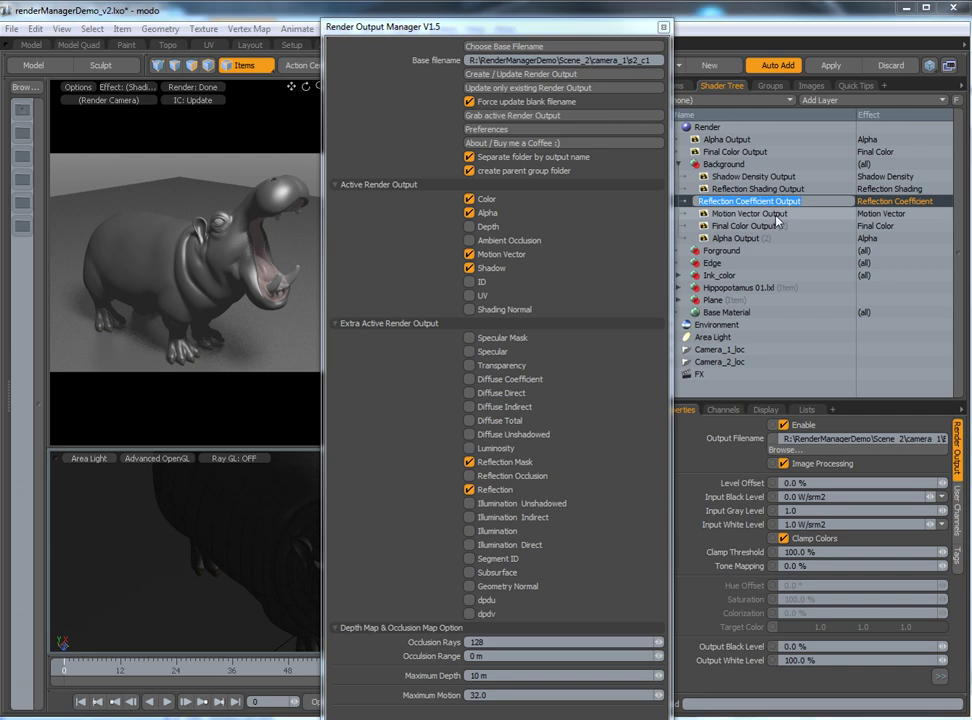
click(777, 216)
click(778, 225)
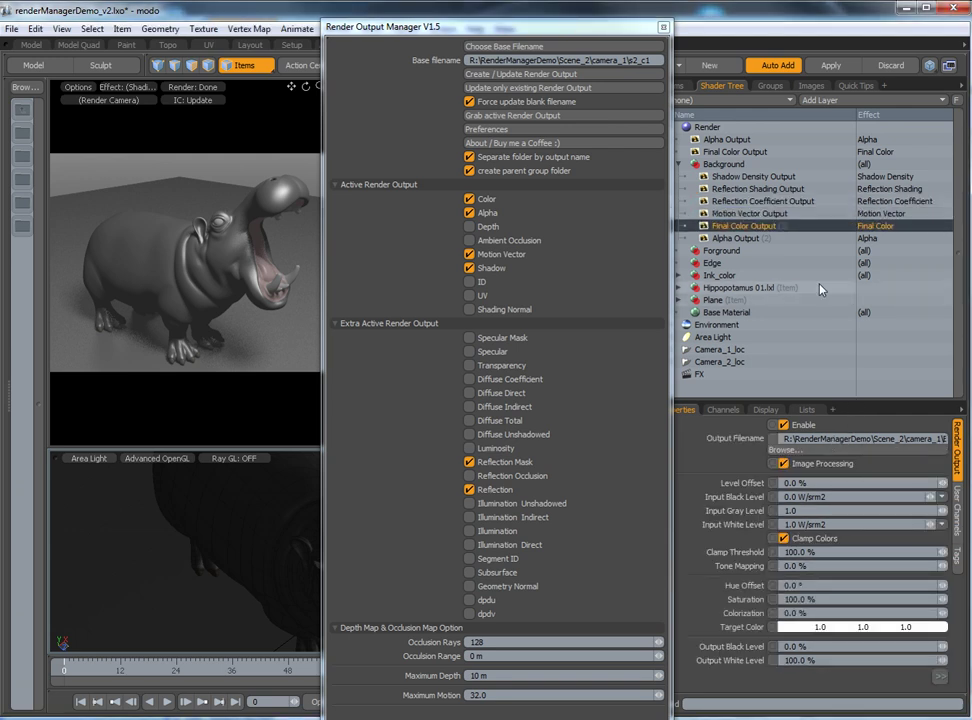
Generate the same set of render outputs in the Forground group and create their folder structure.
click(733, 254)
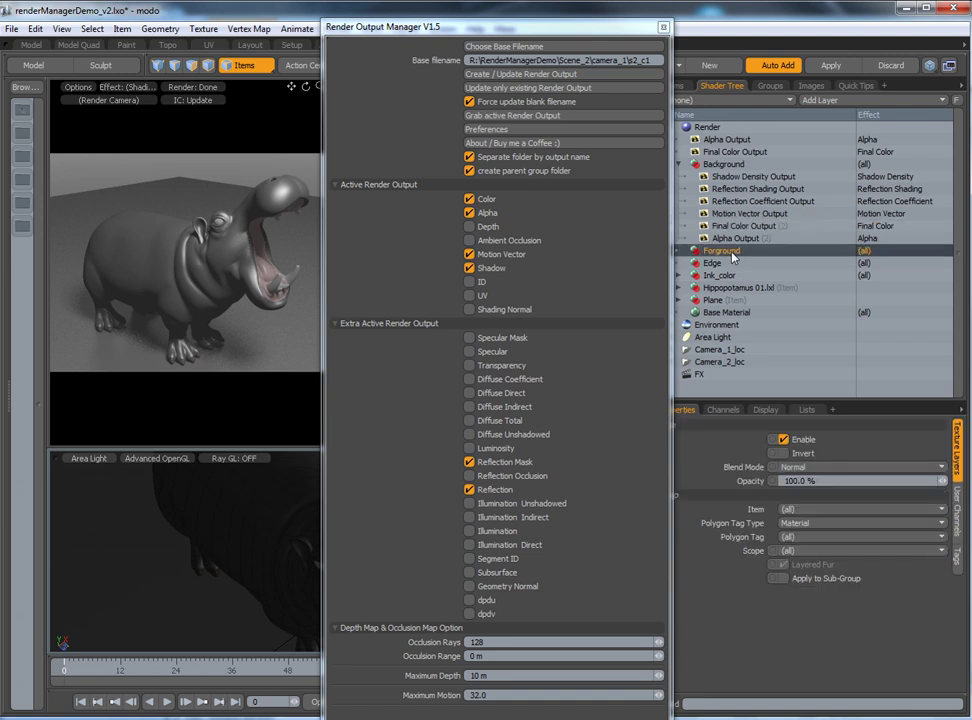
click(545, 75)
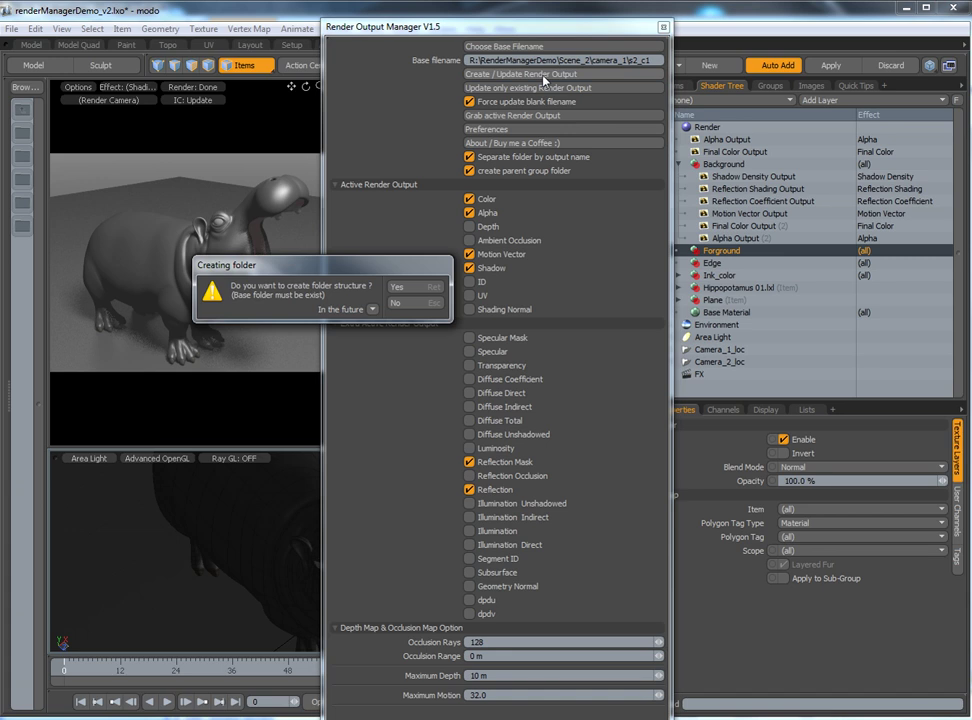
click(400, 287)
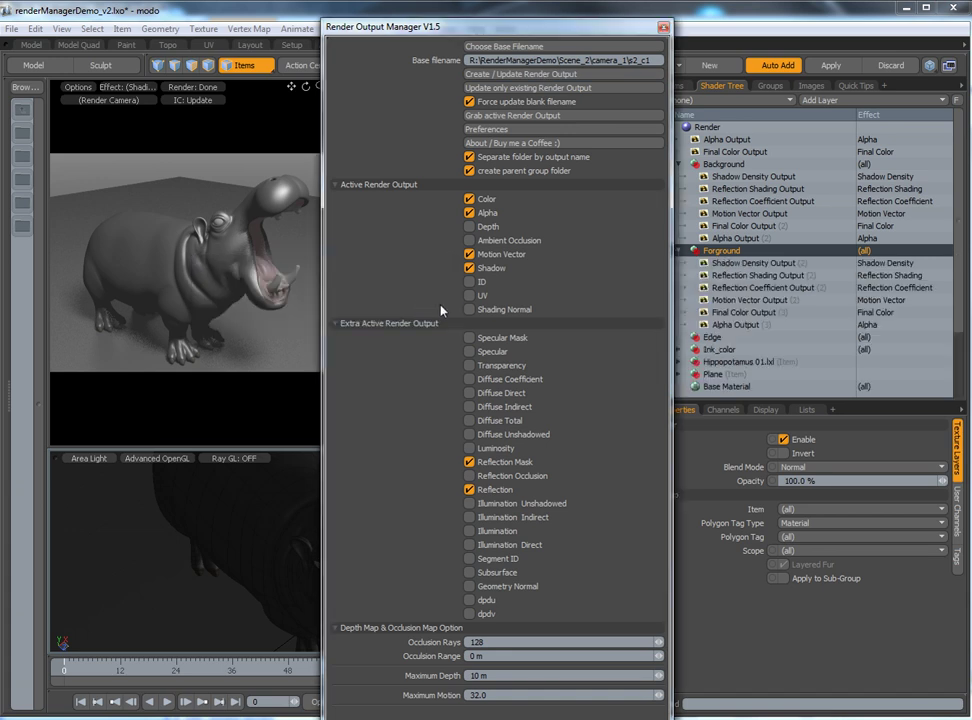
Check the full output filename of the Forground group's Shadow Density Output.
click(752, 263)
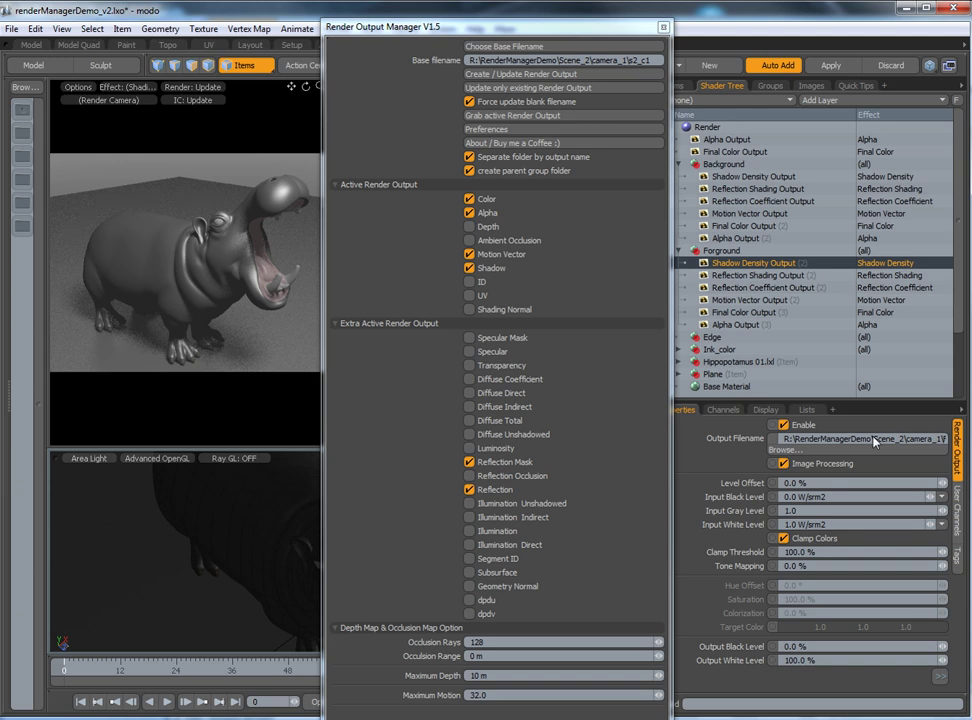
drag(874, 441, 962, 443)
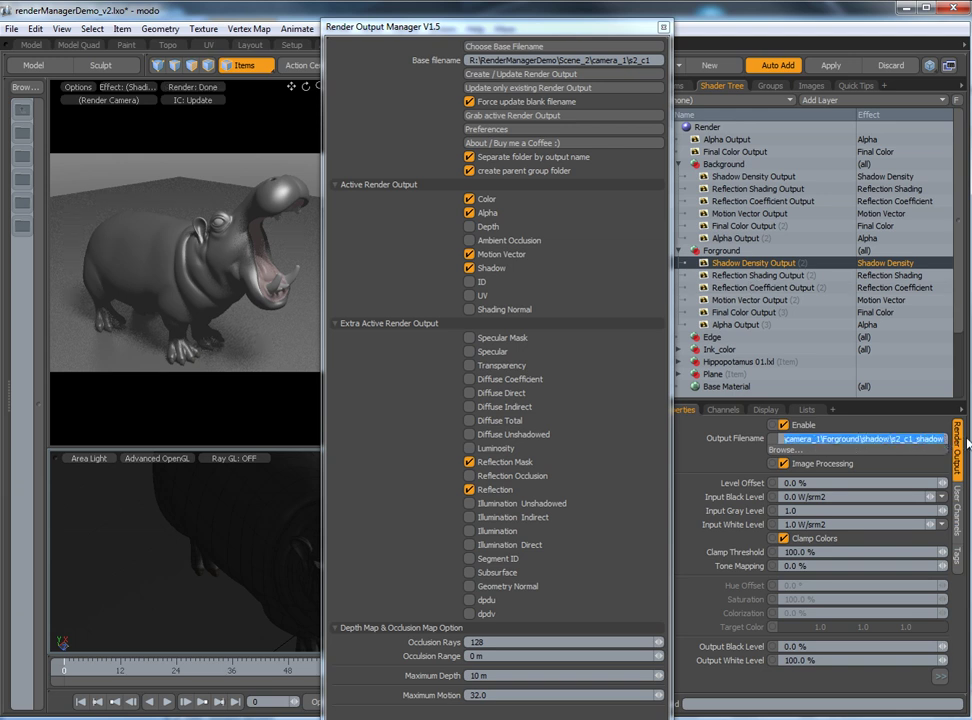
Generate Color, Alpha, Depth, Ambient Occlusion and Motion Vector outputs in the Edge group, without Shadow or reflection outputs, declining the folder structure creation.
click(727, 340)
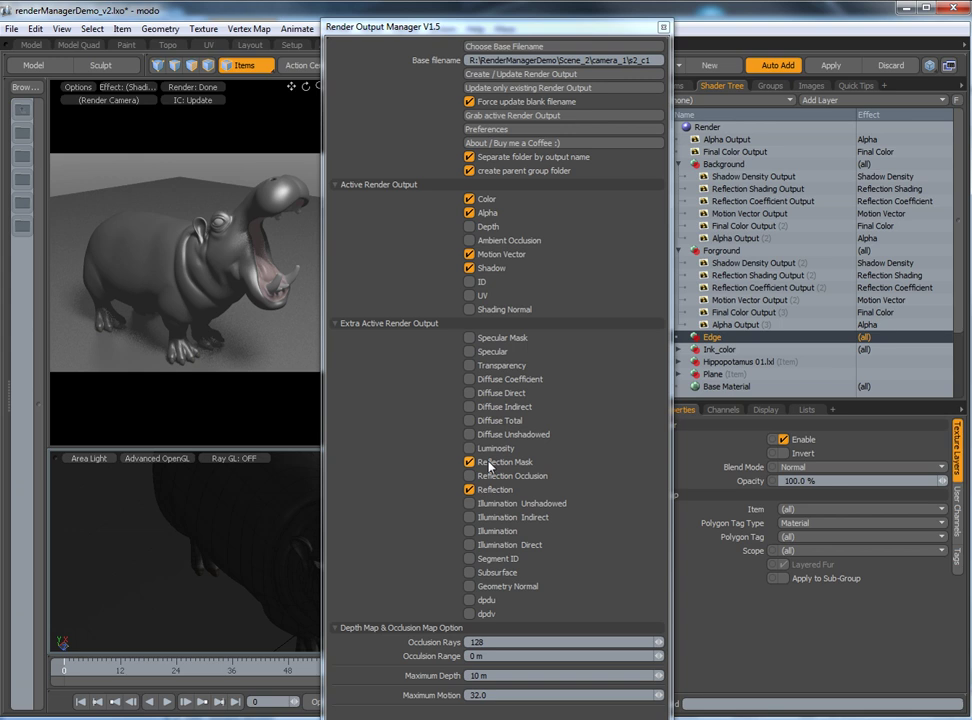
click(472, 490)
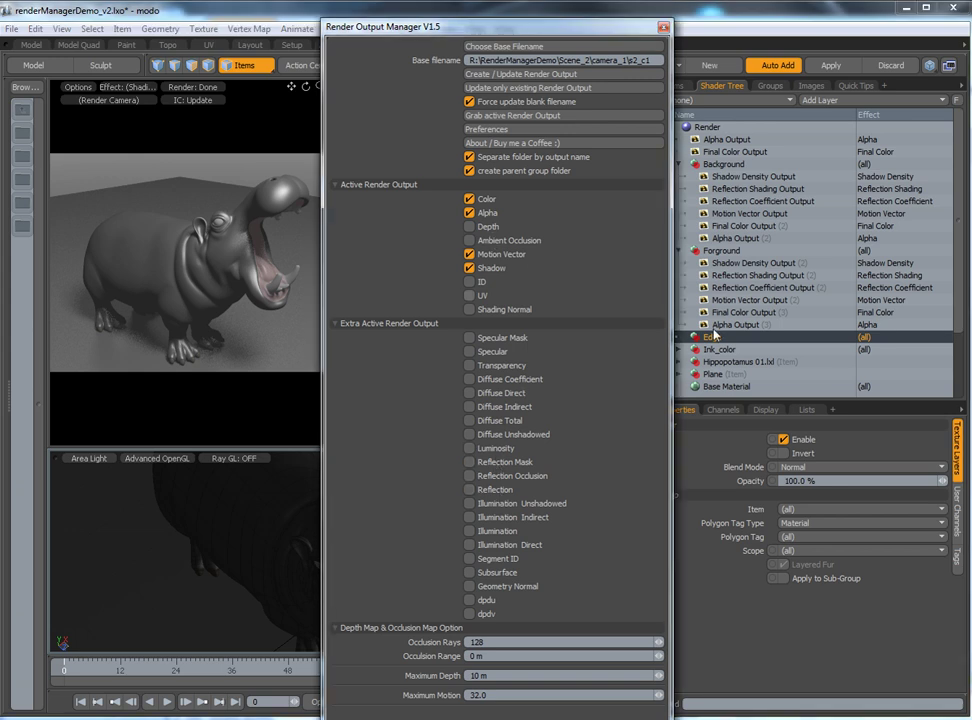
click(507, 243)
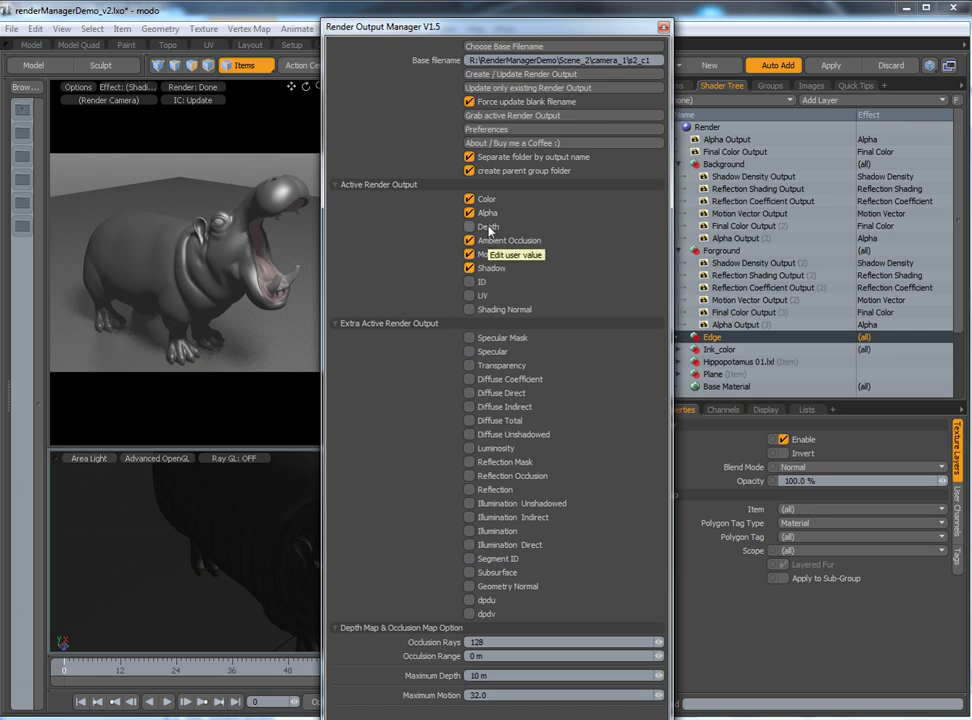
click(489, 226)
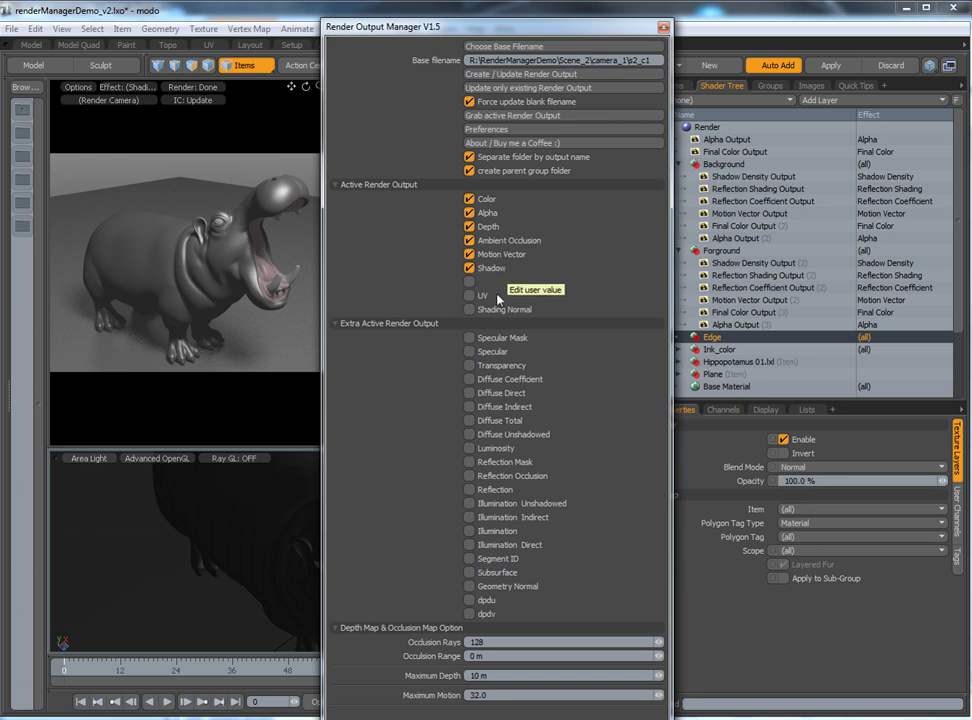
click(492, 268)
click(528, 75)
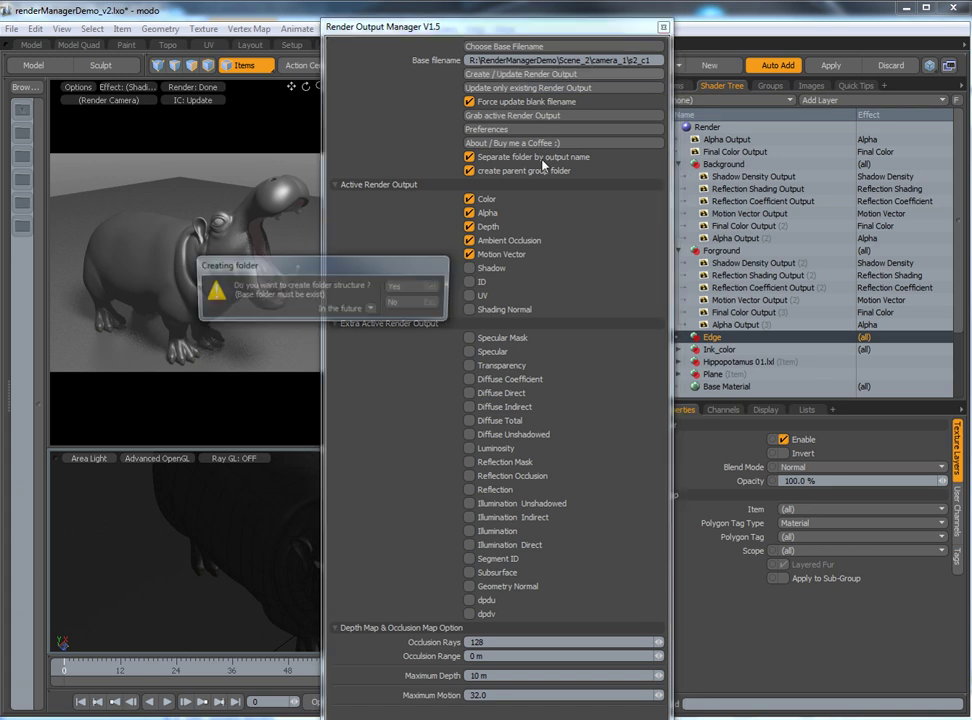
click(424, 305)
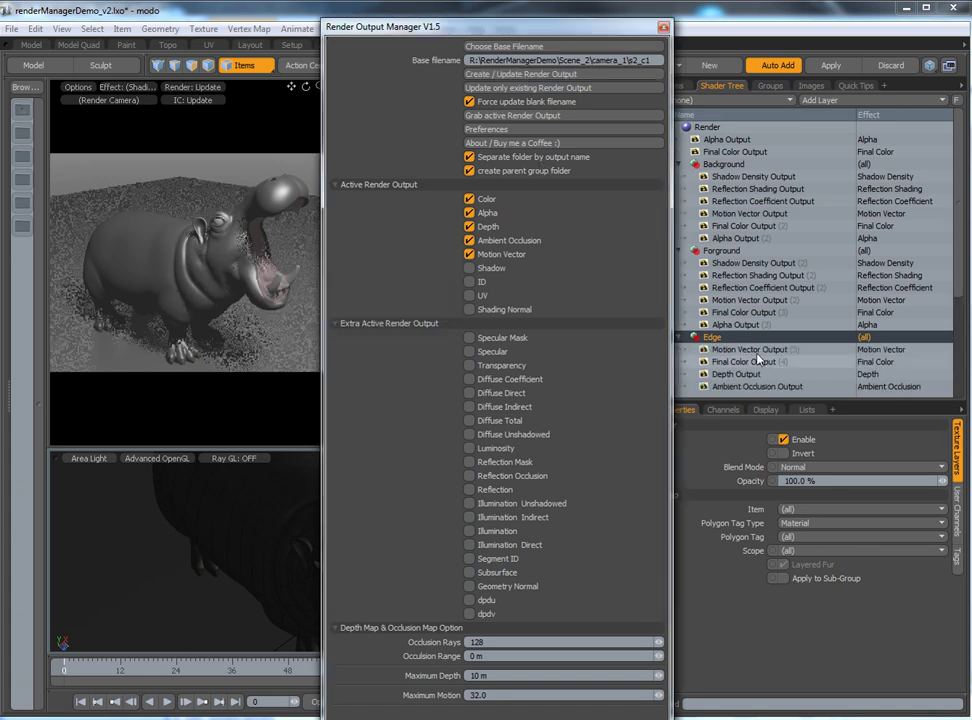
Check the output filenames of the Edge group's Motion Vector Output and the Background group's Final Color Output.
drag(867, 441, 950, 440)
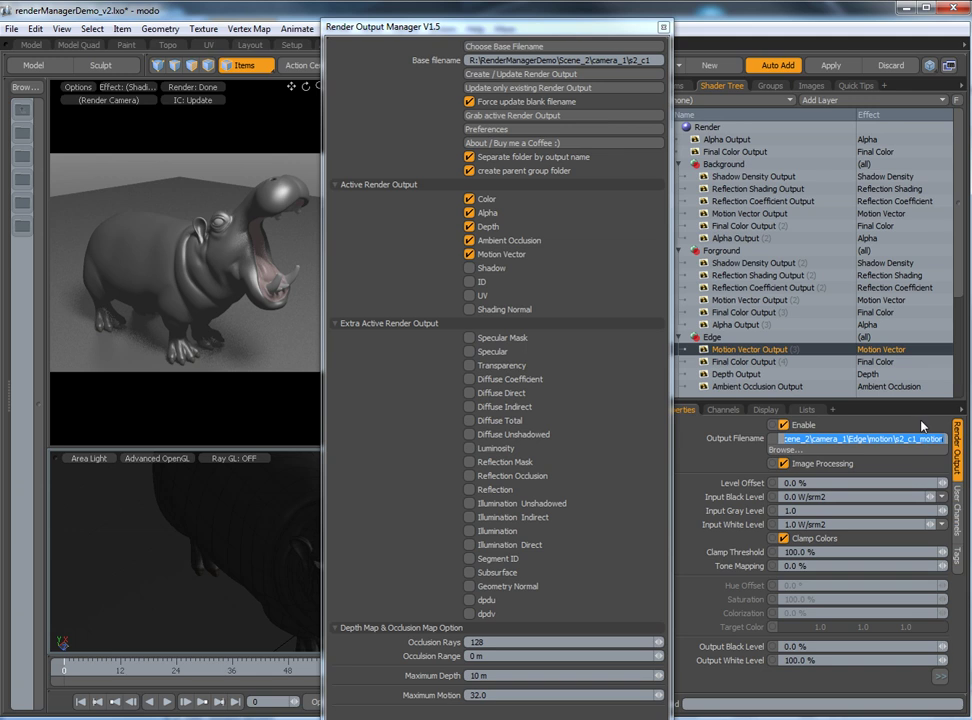
click(740, 226)
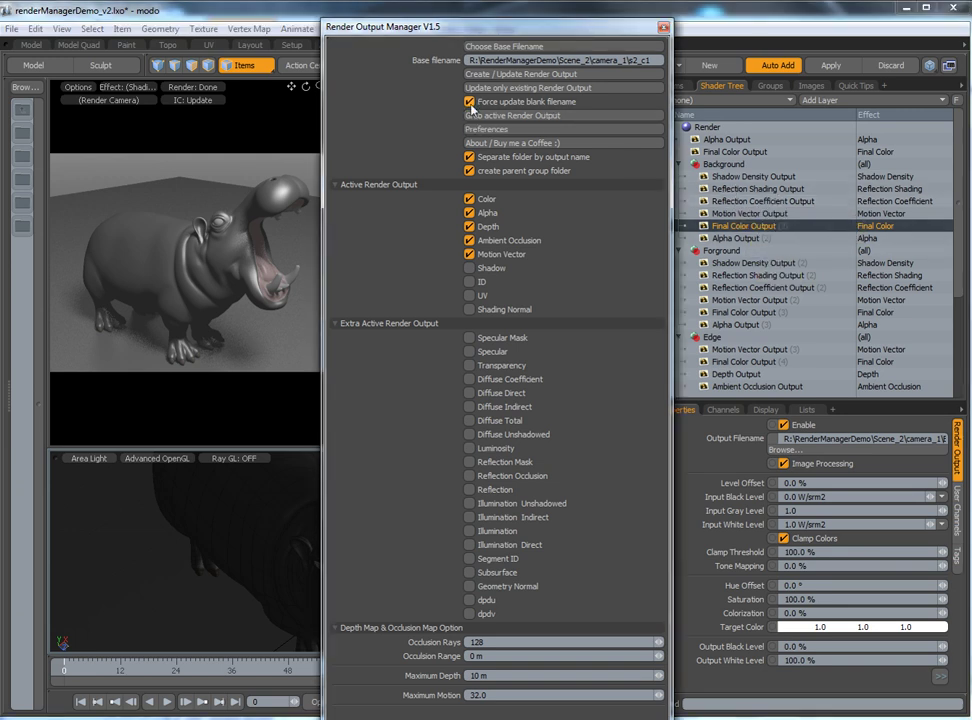
Turn off the forced update of blank filenames and inspect the top-level Alpha Output.
click(472, 103)
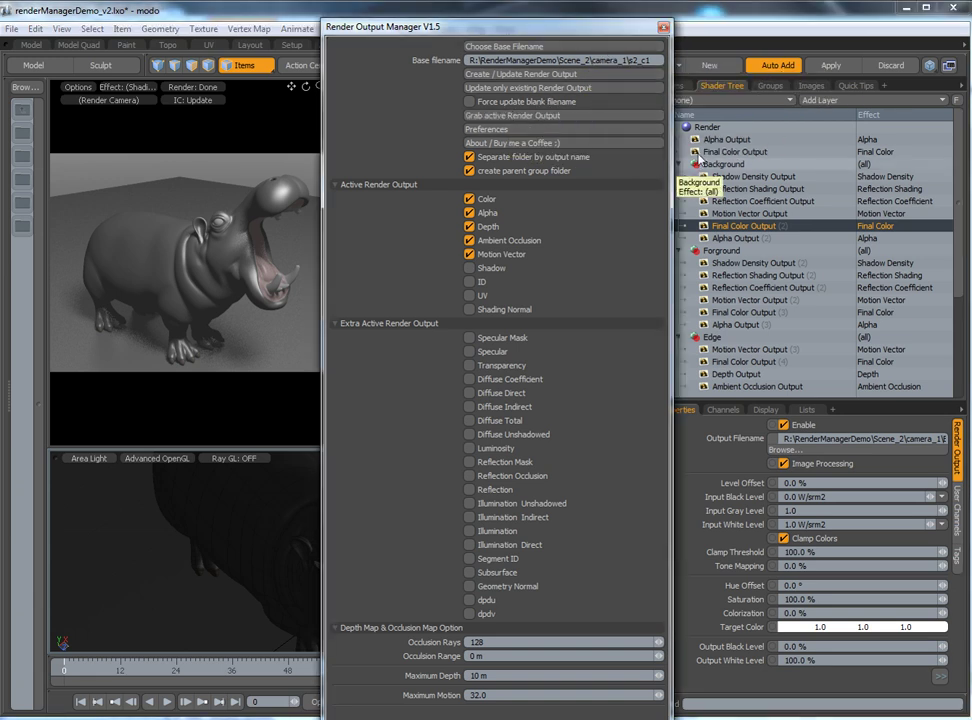
click(737, 141)
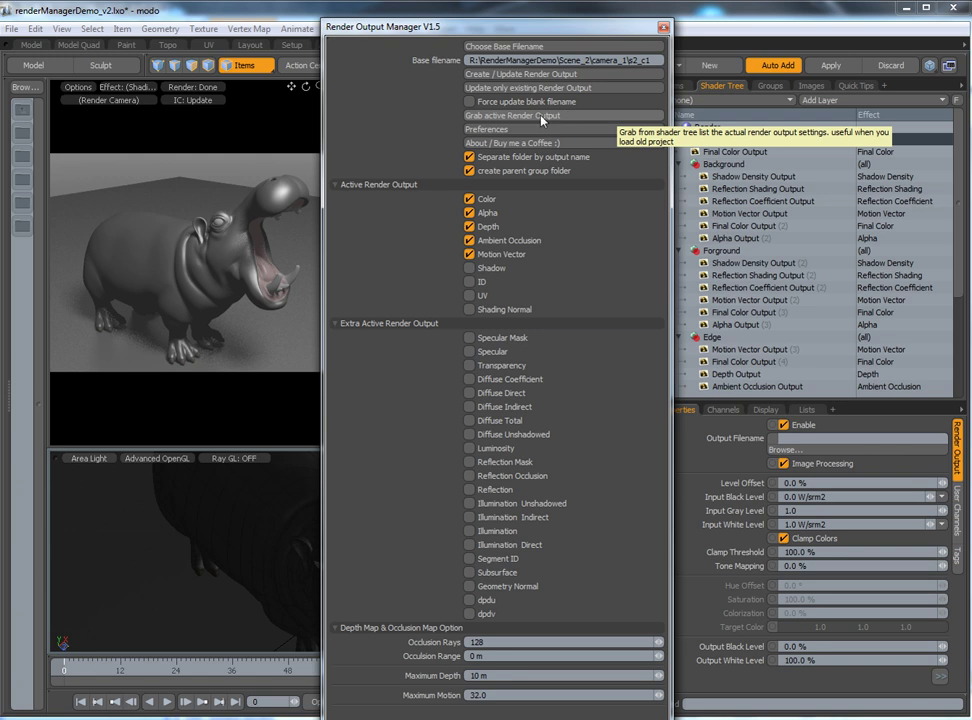
click(690, 139)
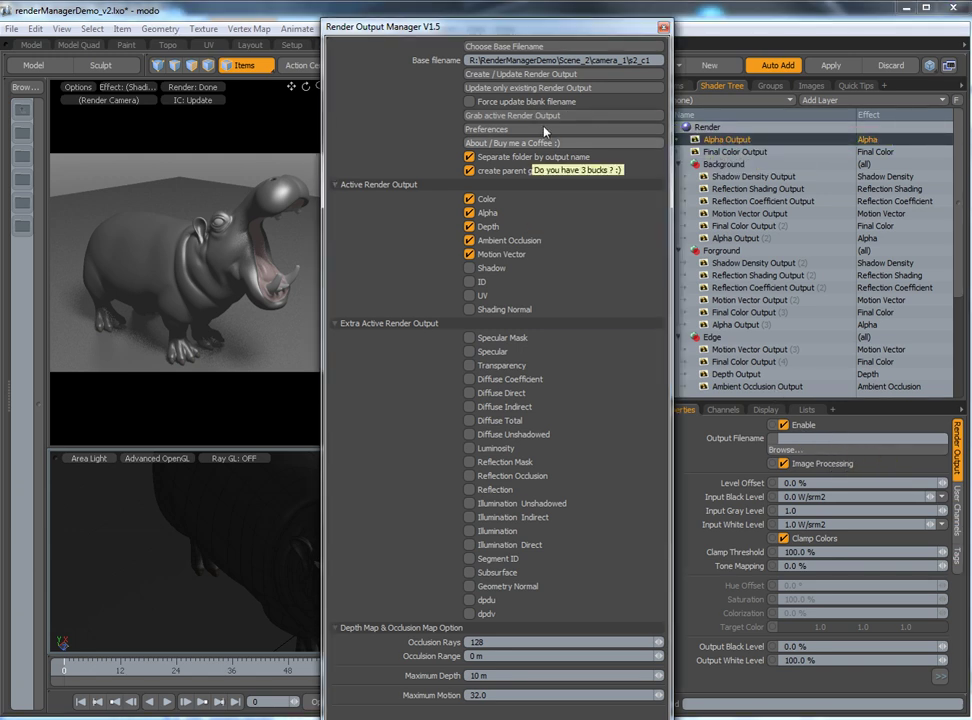
Clear the output filename of the Background group's Alpha Output.
click(735, 239)
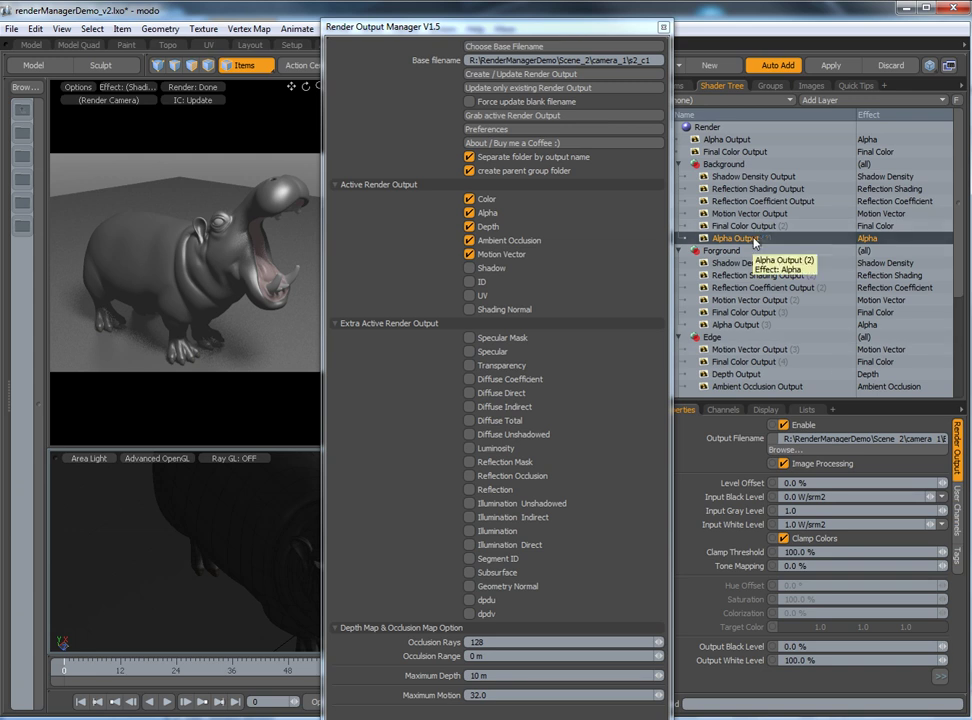
click(894, 438)
key(BackSpace)
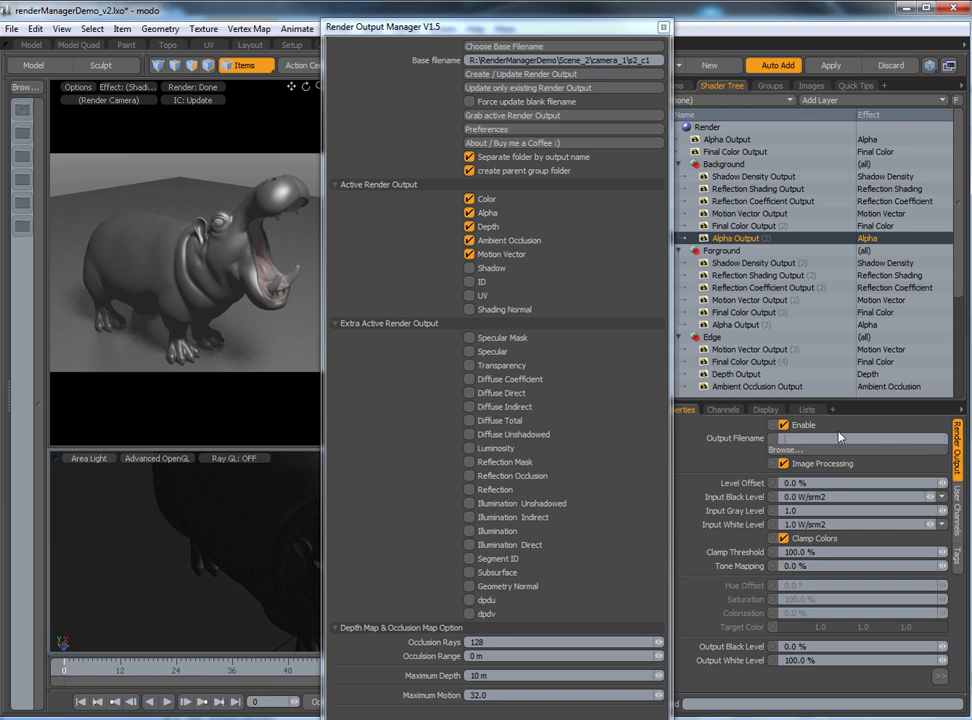
key(Return)
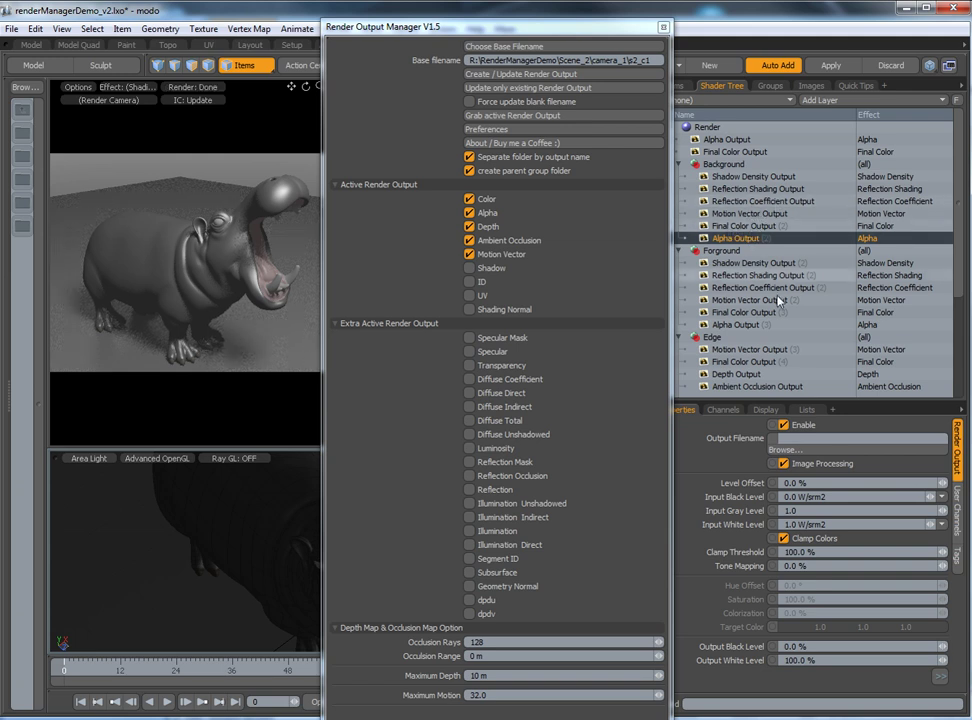
Clear the output filename of the Forground group's Alpha Output, declining to save a separate alpha file.
click(736, 325)
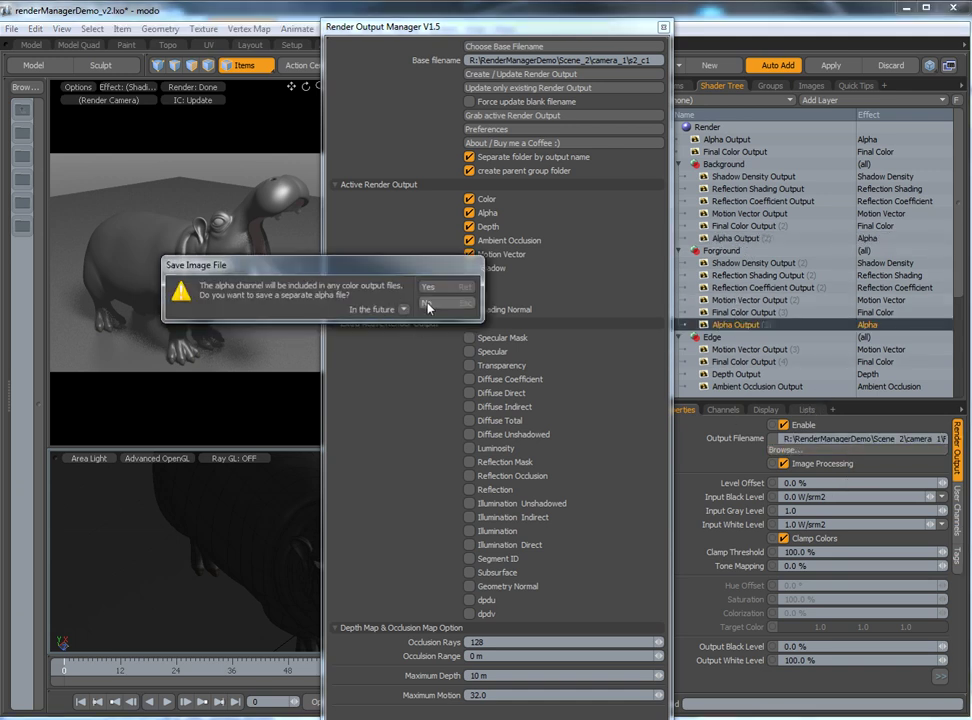
click(440, 314)
click(840, 438)
key(BackSpace)
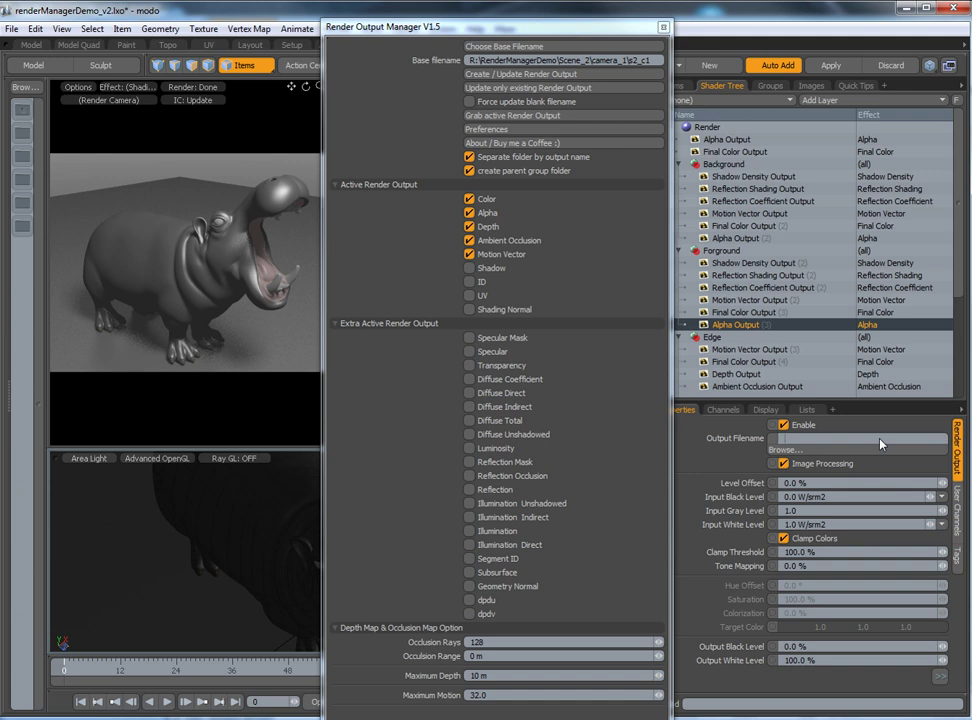
click(738, 374)
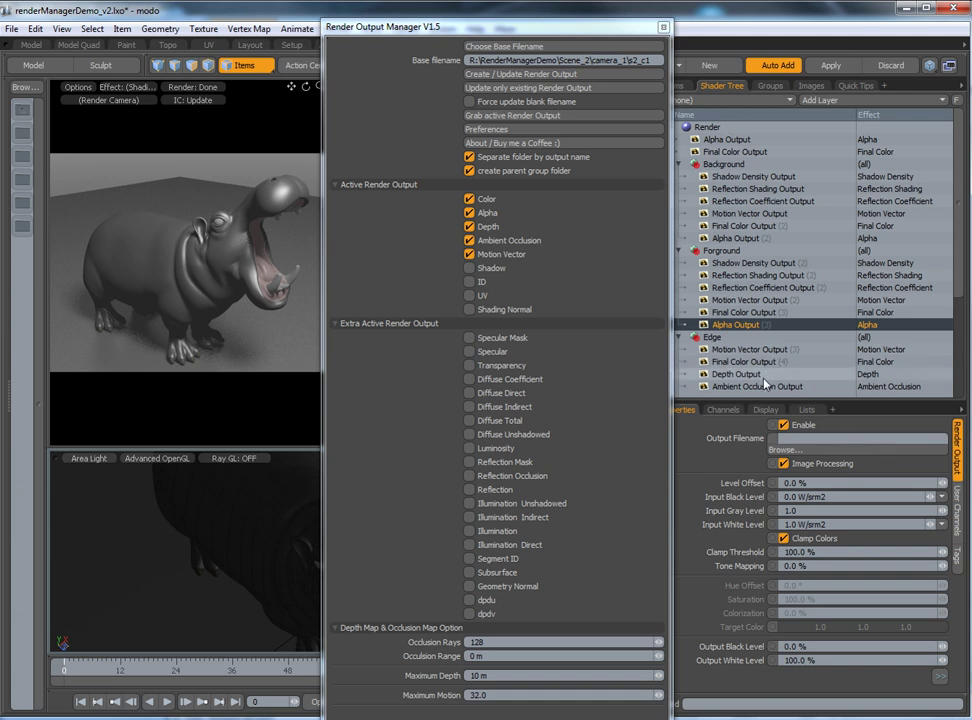
Open the output filename of the Edge group's Alpha Output for editing, and return to the beginning of the shader tree.
scroll(765, 383, down, 2)
click(740, 324)
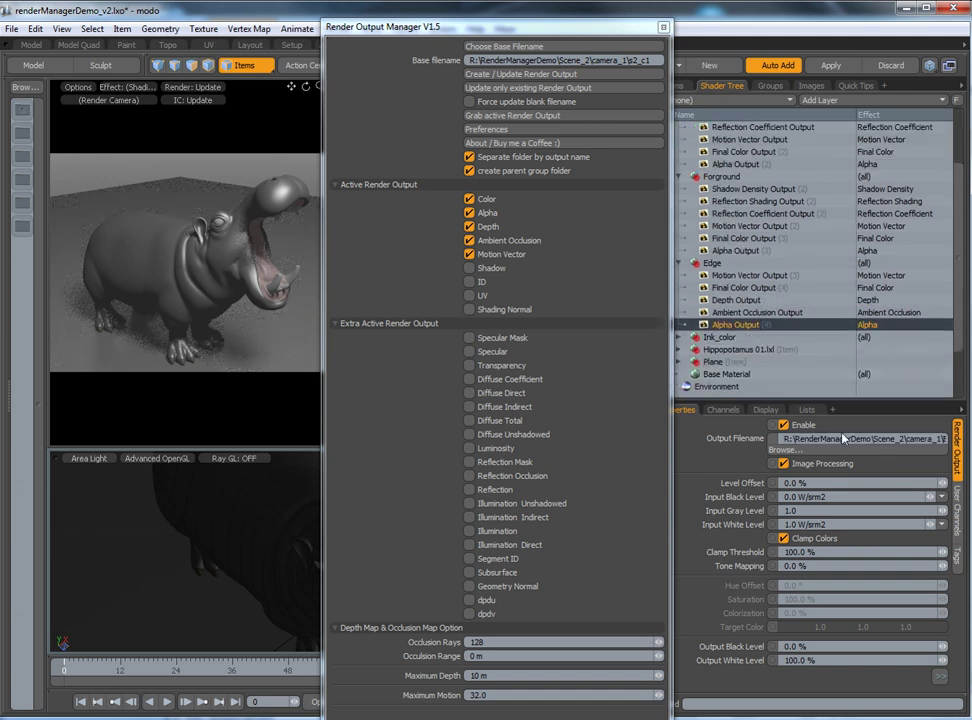
click(845, 440)
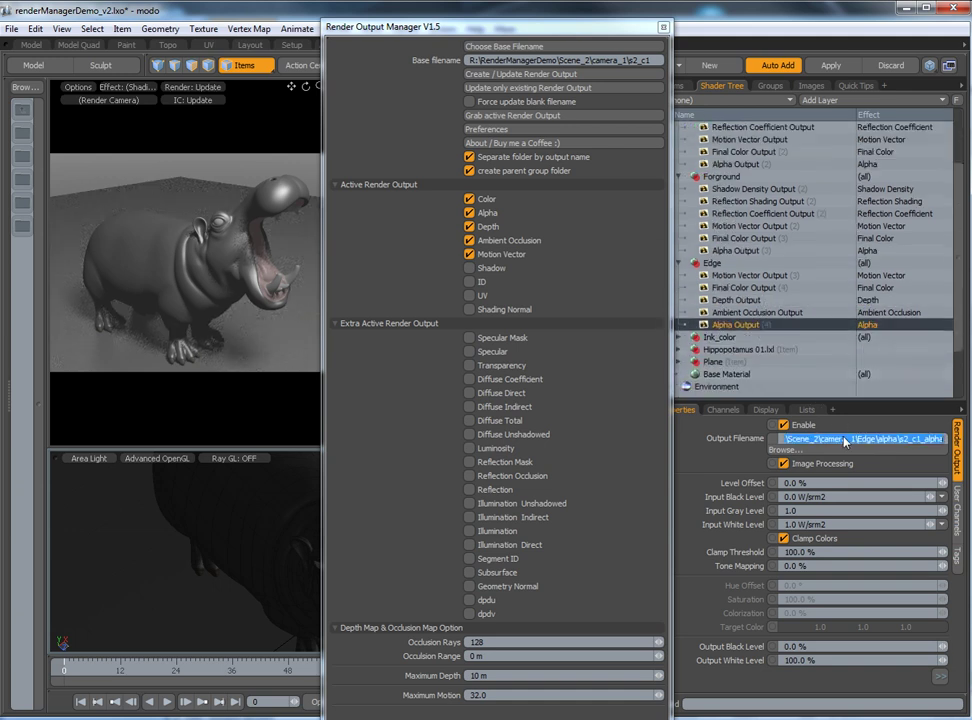
click(768, 301)
scroll(720, 200, up, 3)
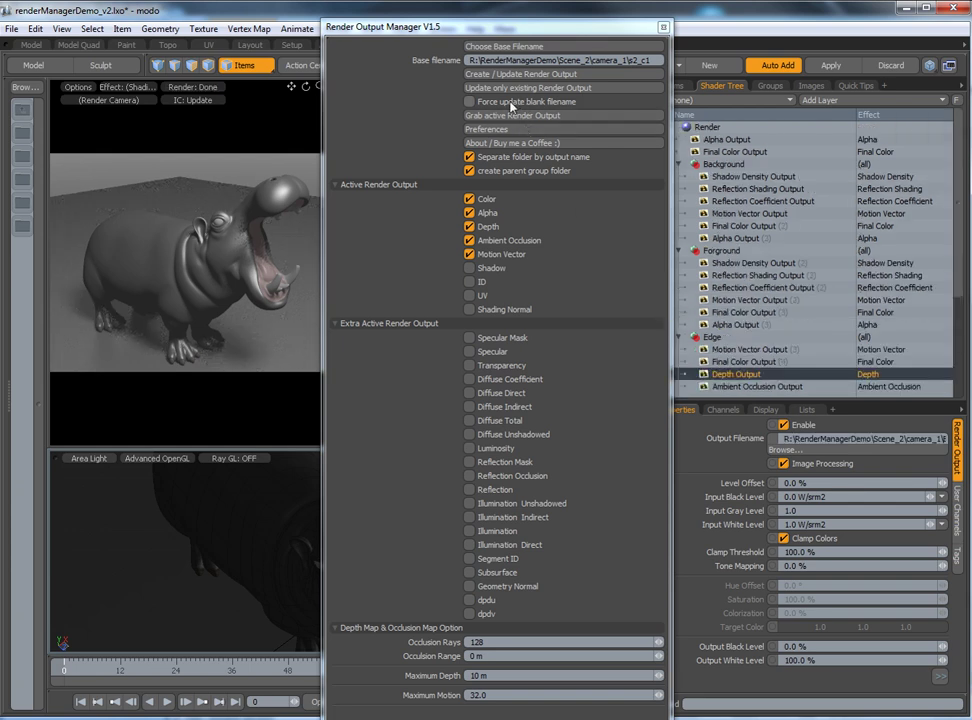
Check the output filenames of the top-level Alpha Output and Final Color Output.
click(737, 156)
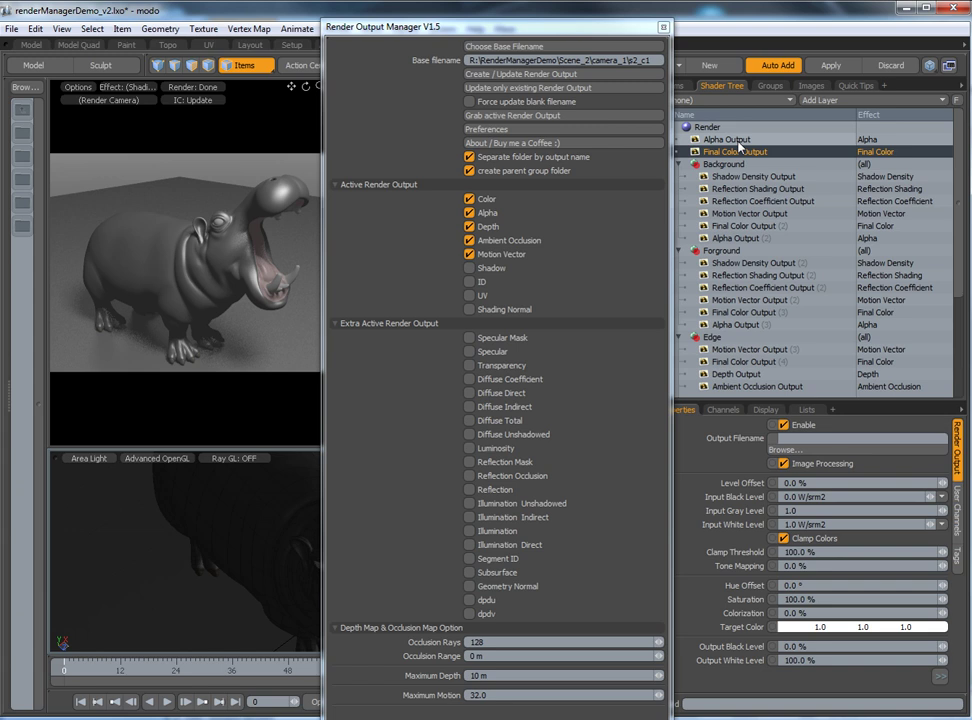
click(712, 140)
click(737, 155)
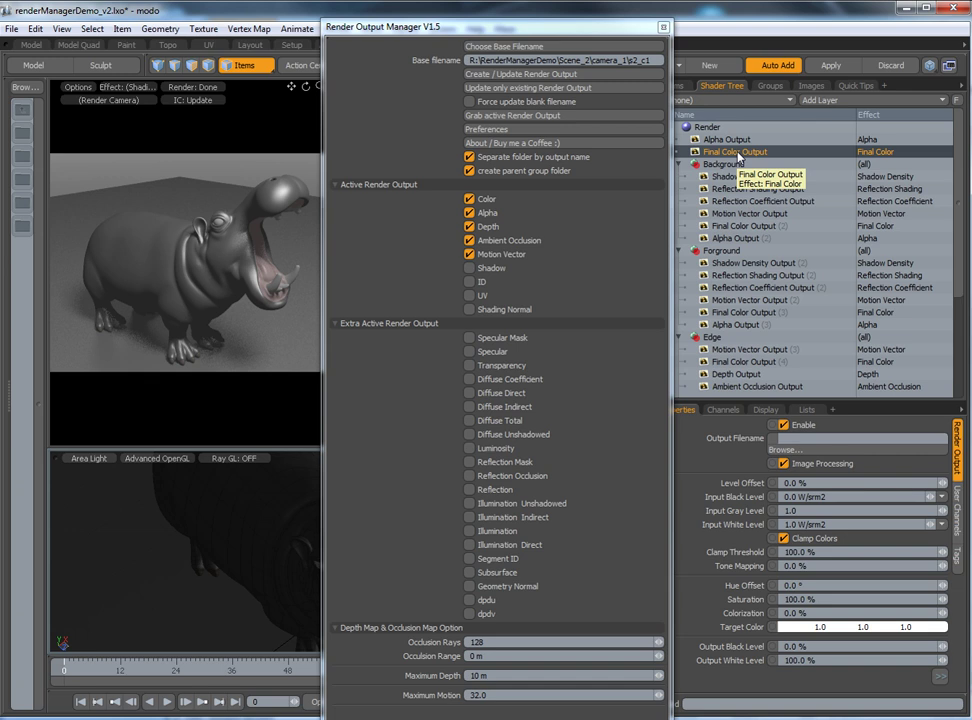
Move the Render Output Manager window aside so the full shader tree and its properties are uncovered.
drag(575, 30, 785, 35)
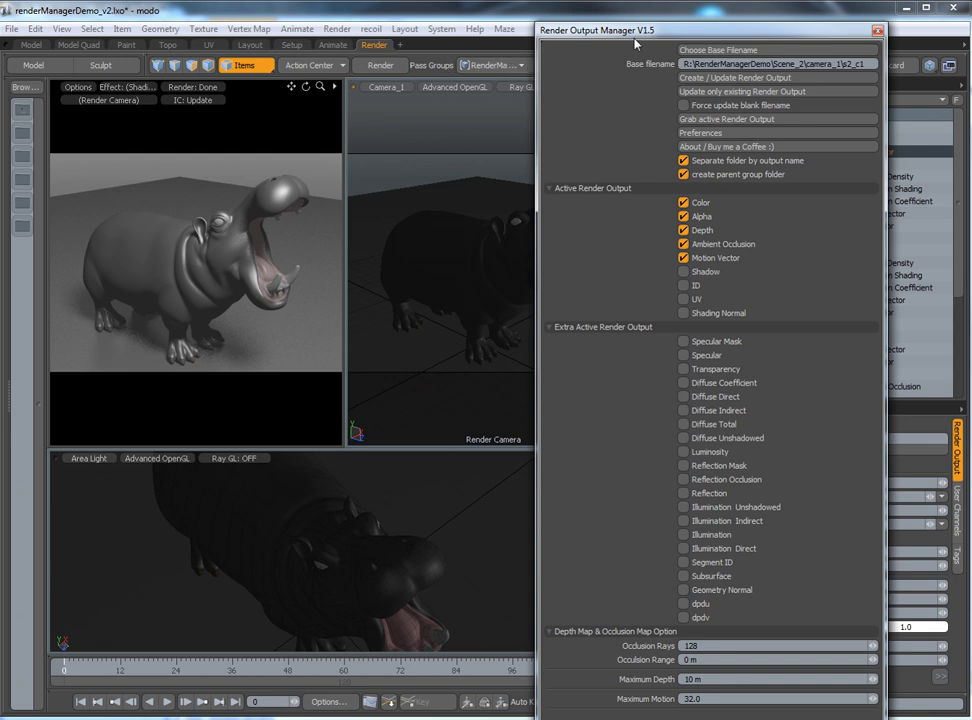
drag(635, 42, 386, 34)
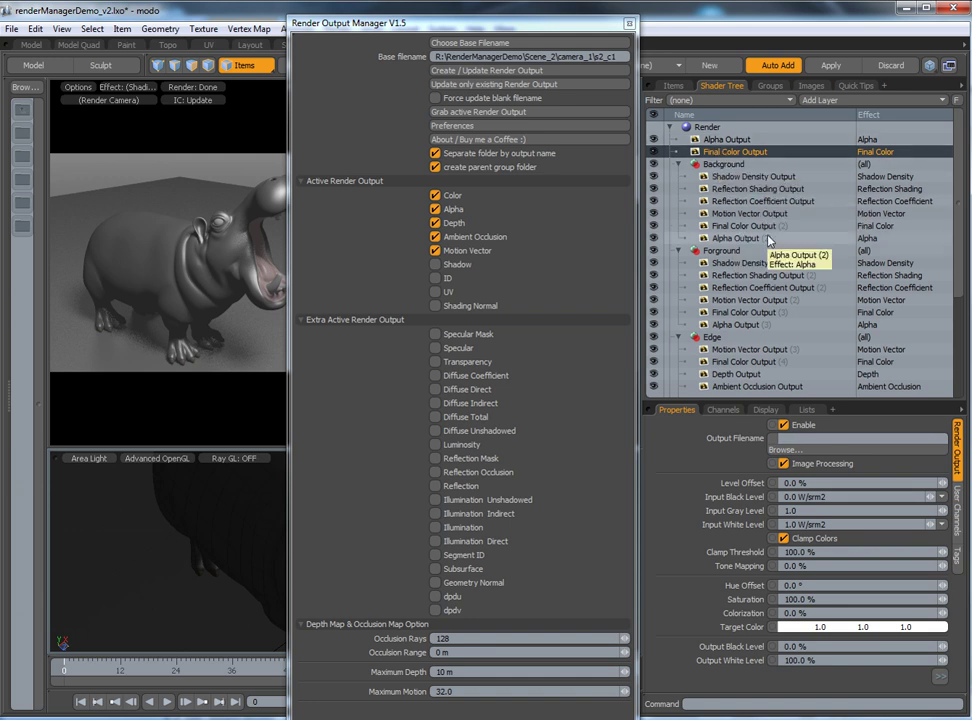
scroll(767, 268, down, 2)
scroll(767, 268, up, 1)
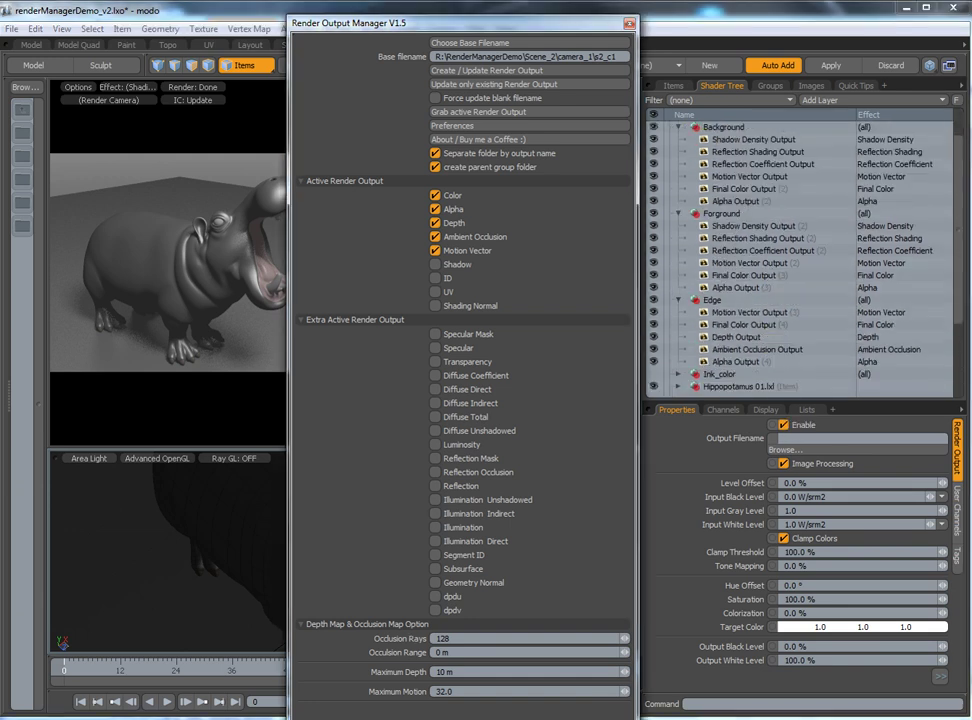
Switch to the Windows Explorer window, go up to the Scene_1 folder and move the window clear of the manager.
mouse_move(137, 717)
mouse_move(108, 711)
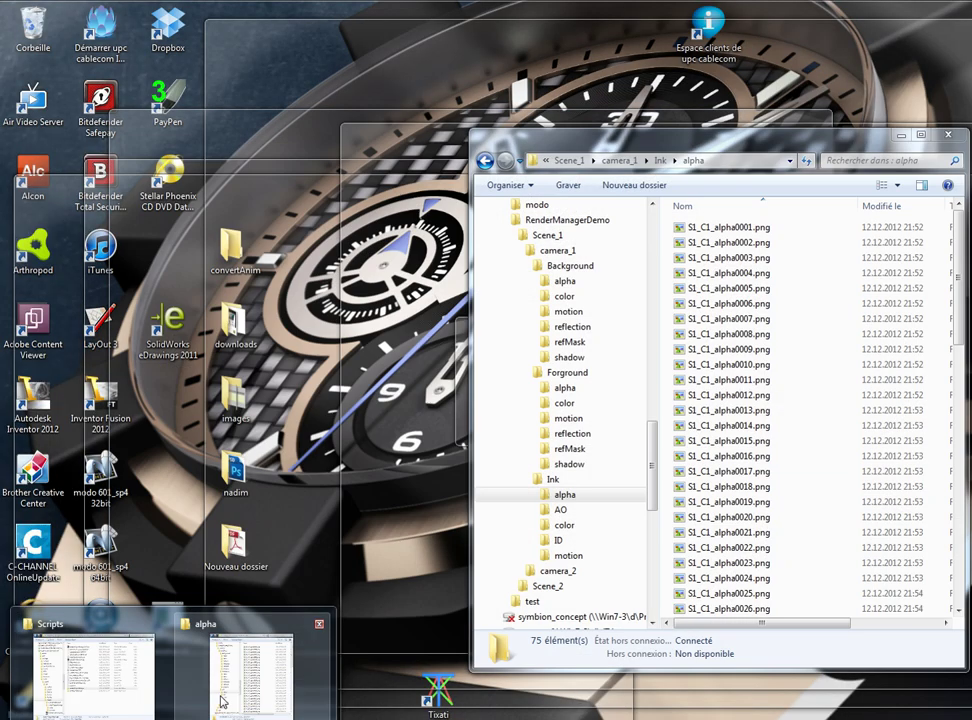
click(250, 675)
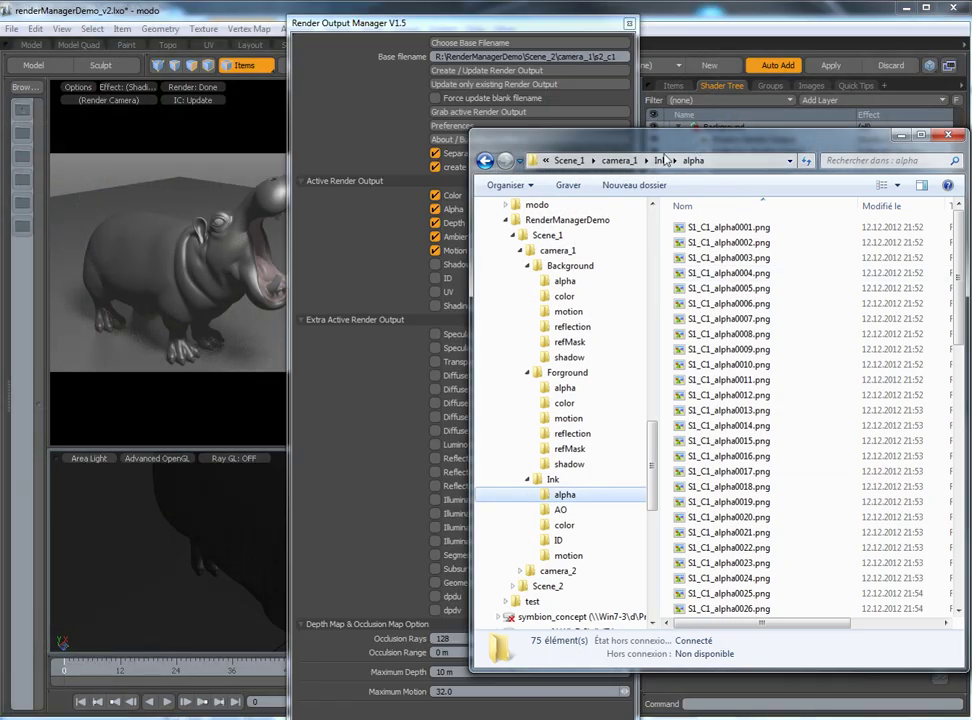
click(568, 161)
drag(700, 136, 878, 133)
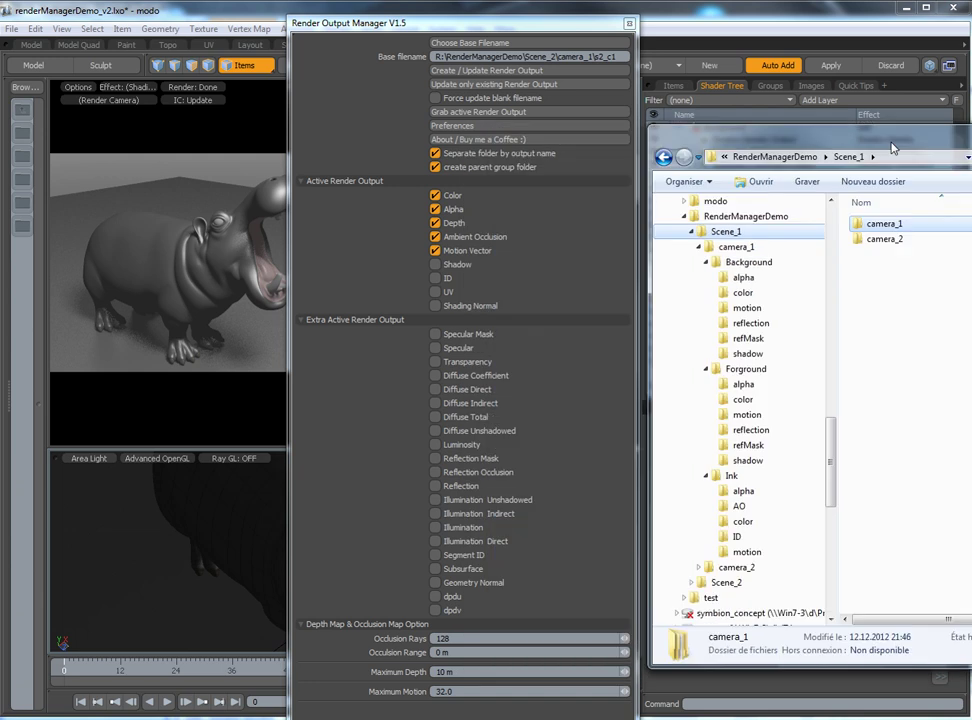
Open the Background folder inside Scene_1's camera_2 folder to inspect its subfolders.
click(876, 241)
double_click(876, 241)
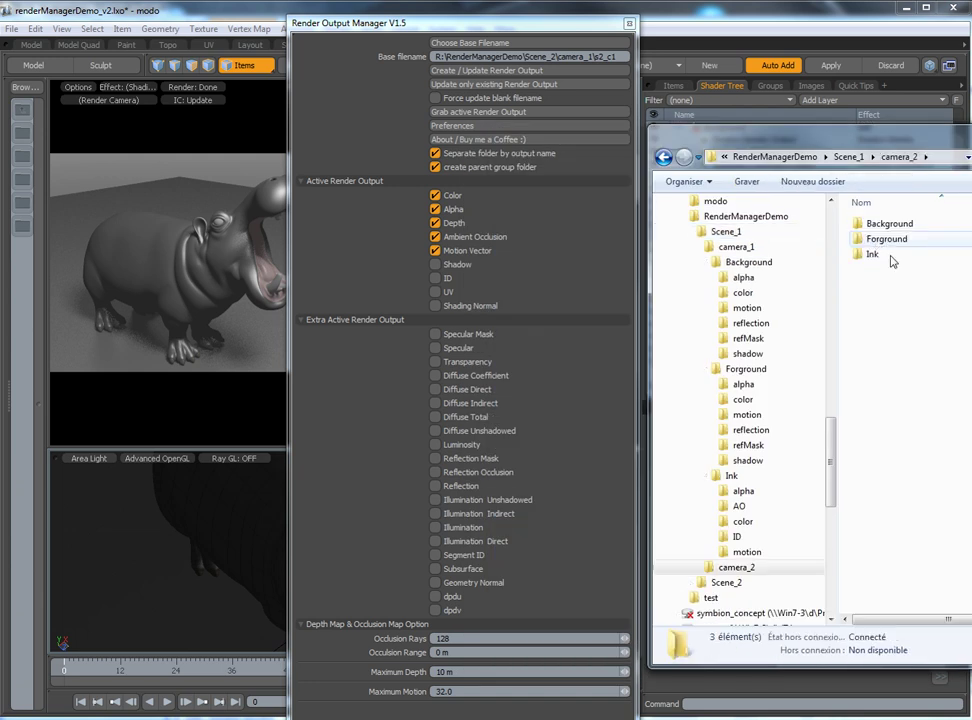
drag(880, 140, 932, 240)
click(935, 326)
double_click(935, 326)
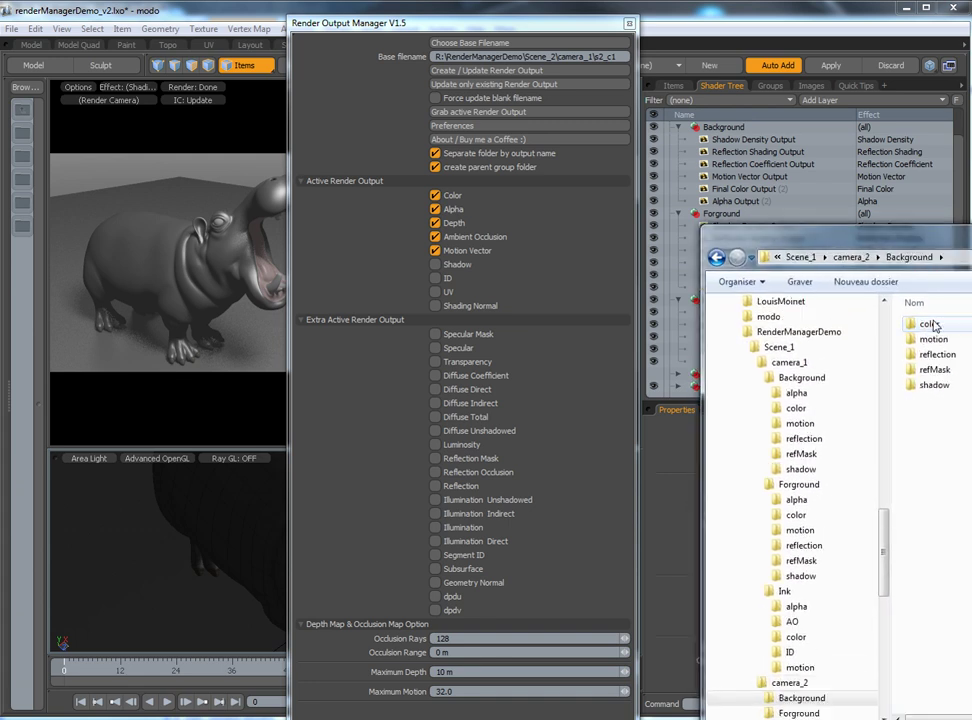
Go back up to the RenderManagerDemo folder and open Scene_2.
click(860, 262)
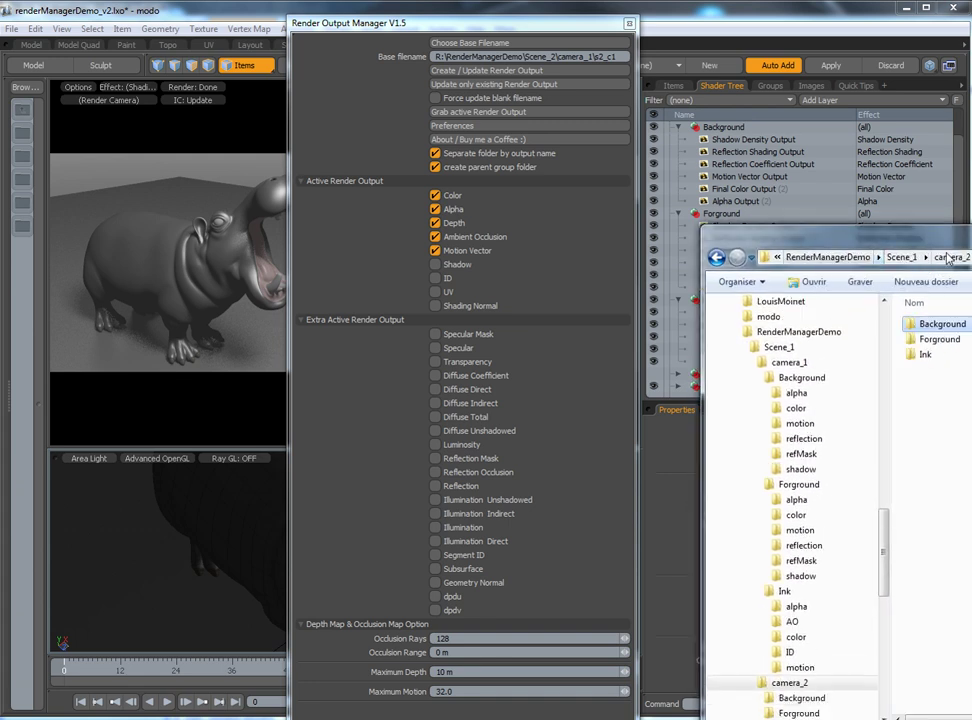
drag(882, 259, 919, 292)
click(919, 292)
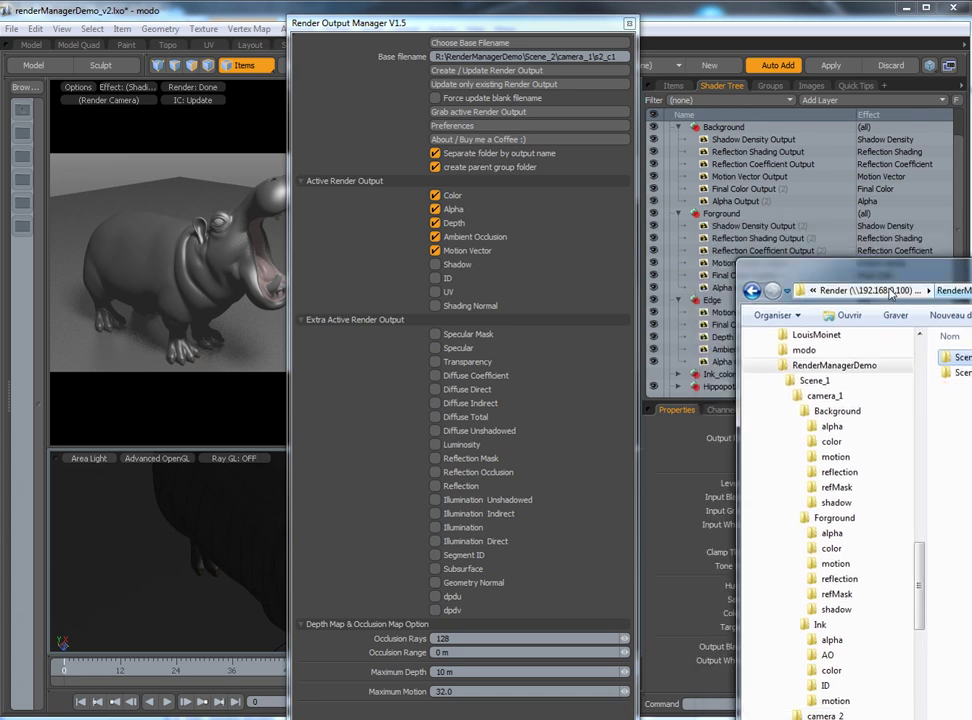
click(952, 345)
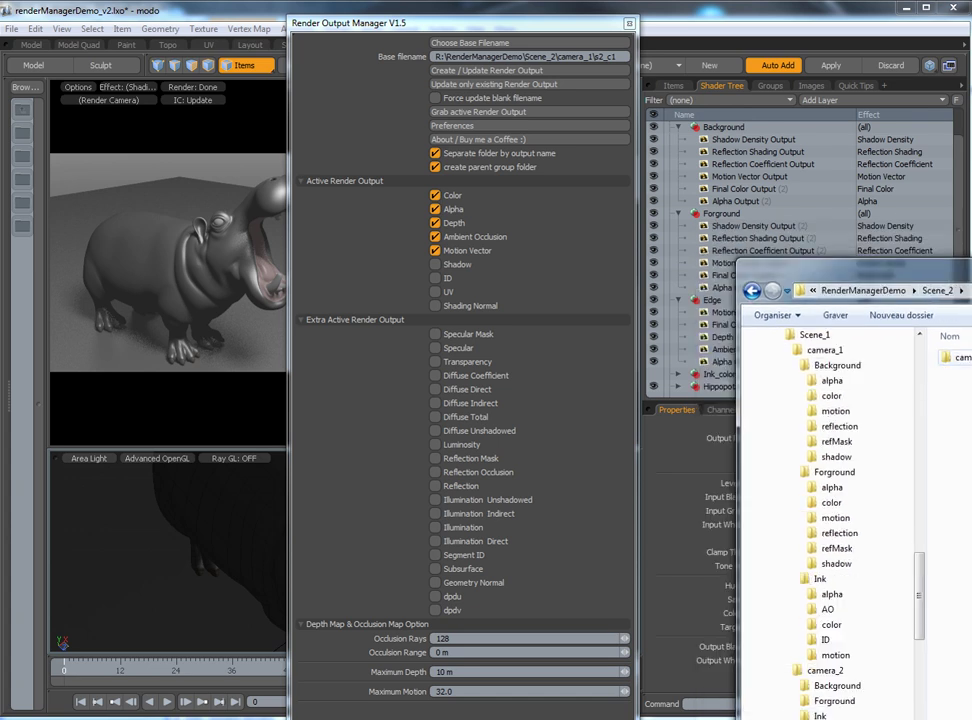
Open the camera_1 folder inside Scene_2 and move the Explorer window so its contents show.
double_click(955, 357)
drag(949, 279, 839, 335)
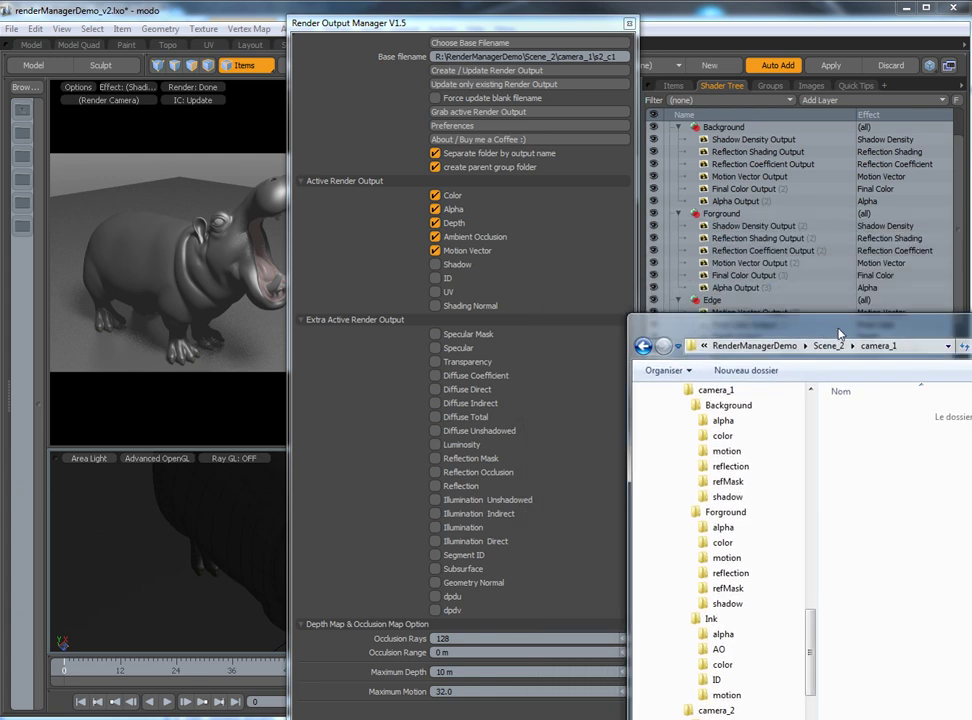
Update only the existing render outputs from the Scene_2 camera_1 base filename and accept creating the folder structure.
click(548, 30)
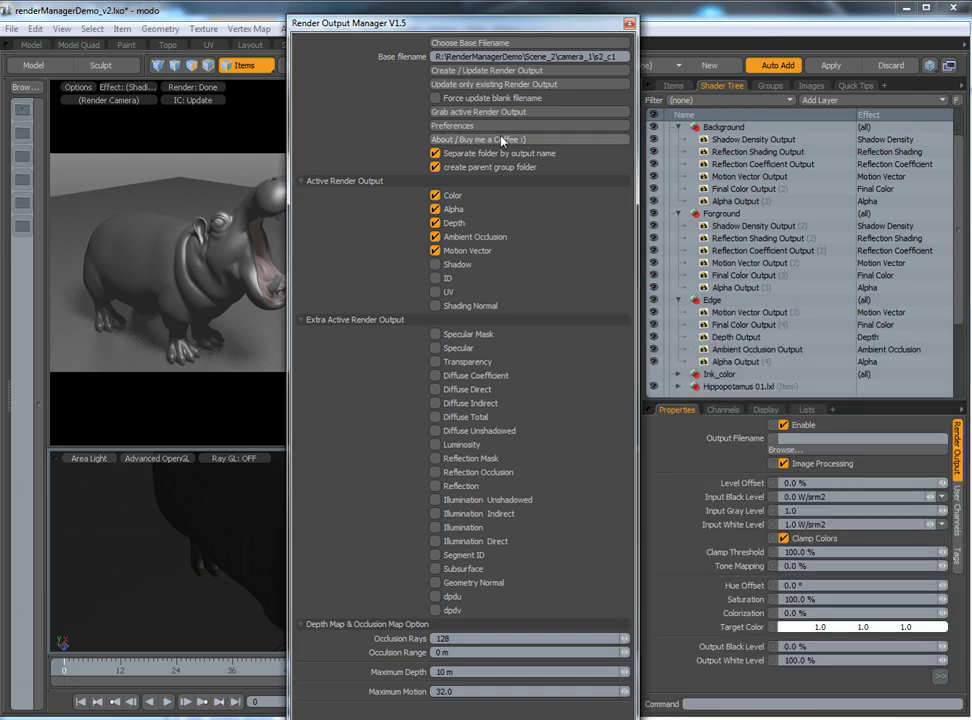
click(495, 85)
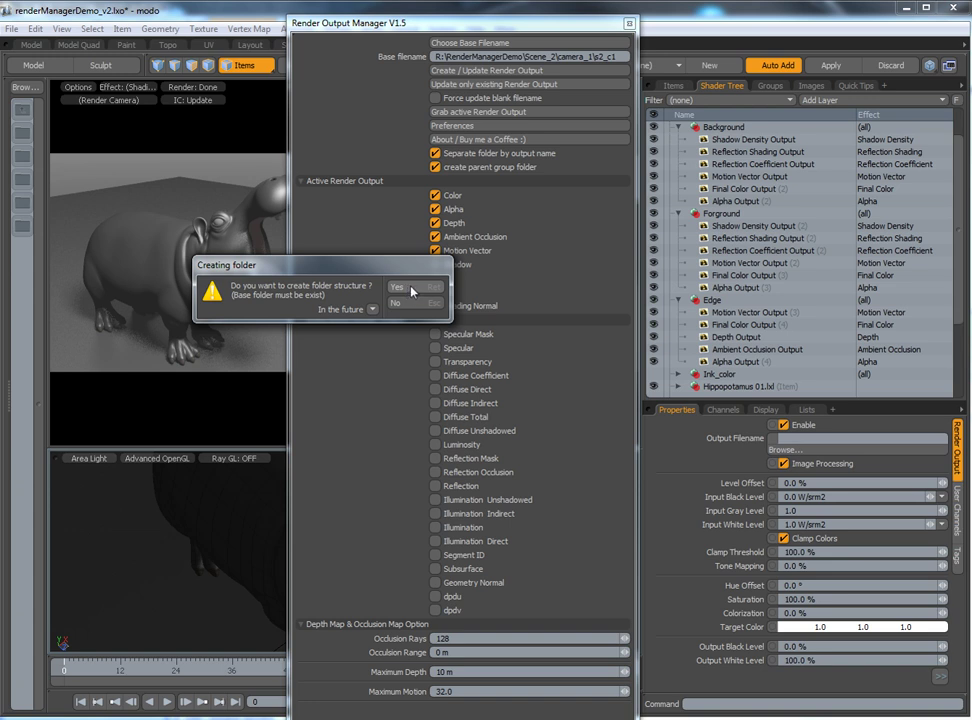
click(400, 287)
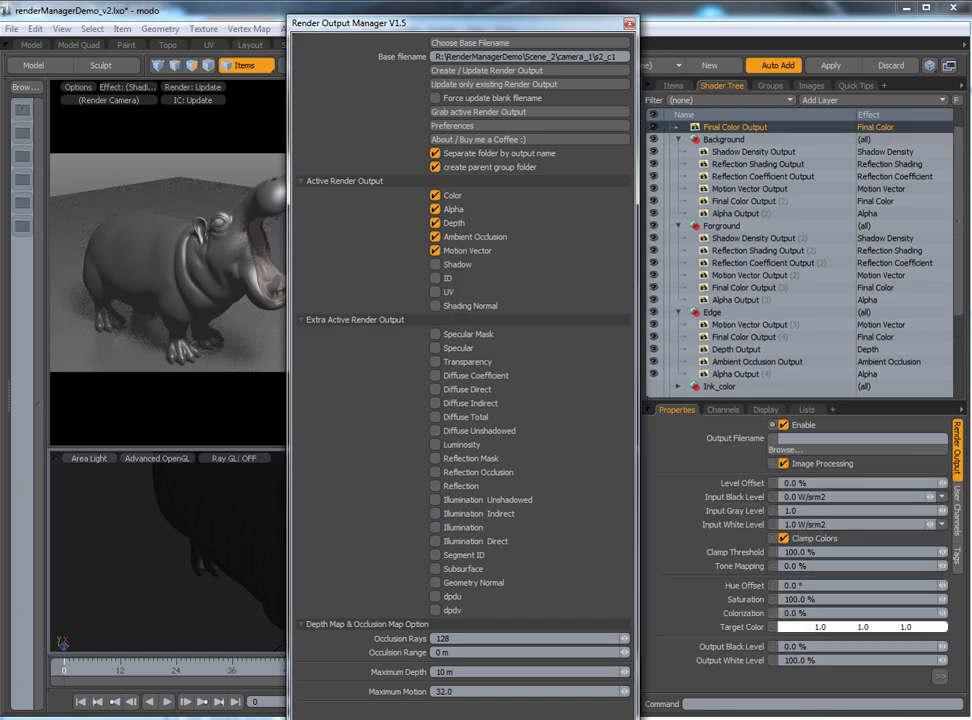
Switch to Windows Explorer, inspect the Background folder's color and motion subfolders in Scene_2's camera_1, and return to camera_1.
double_click(872, 412)
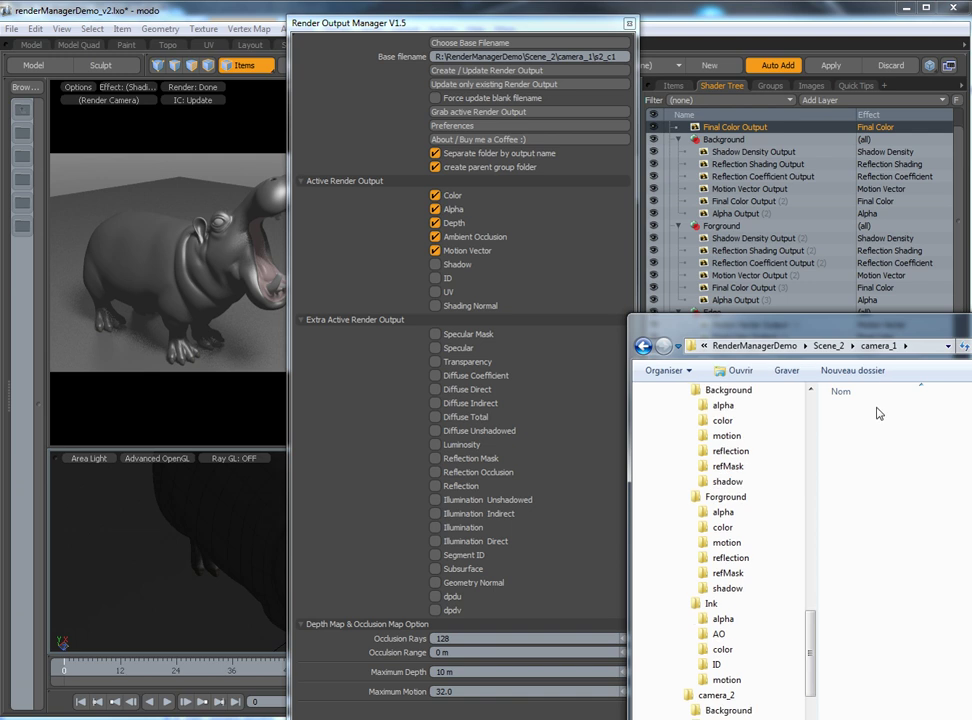
drag(855, 365, 813, 238)
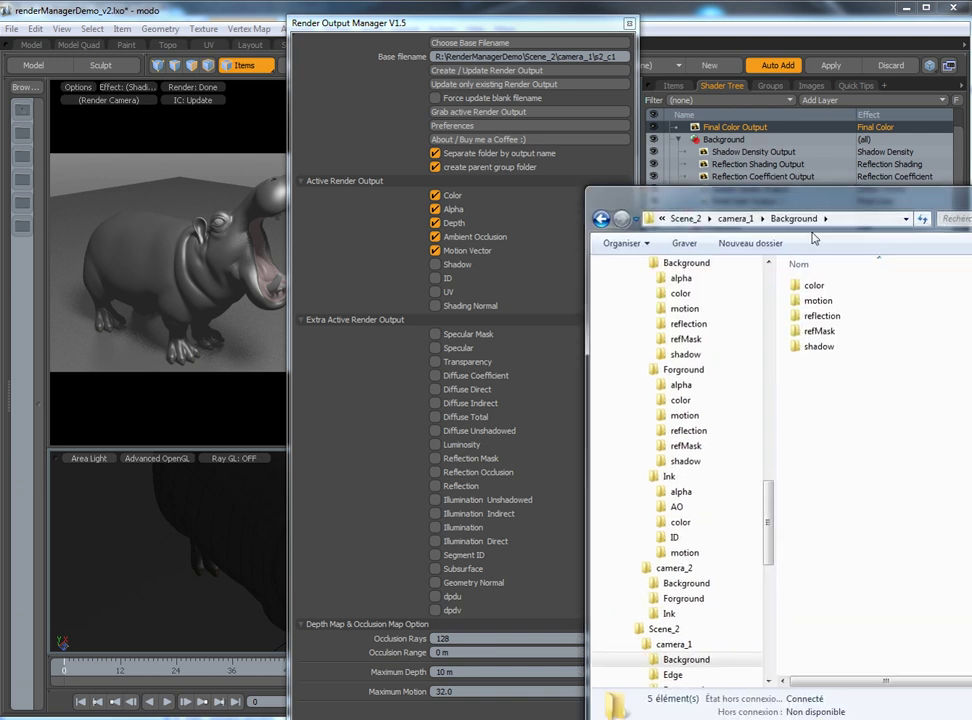
double_click(814, 286)
click(798, 220)
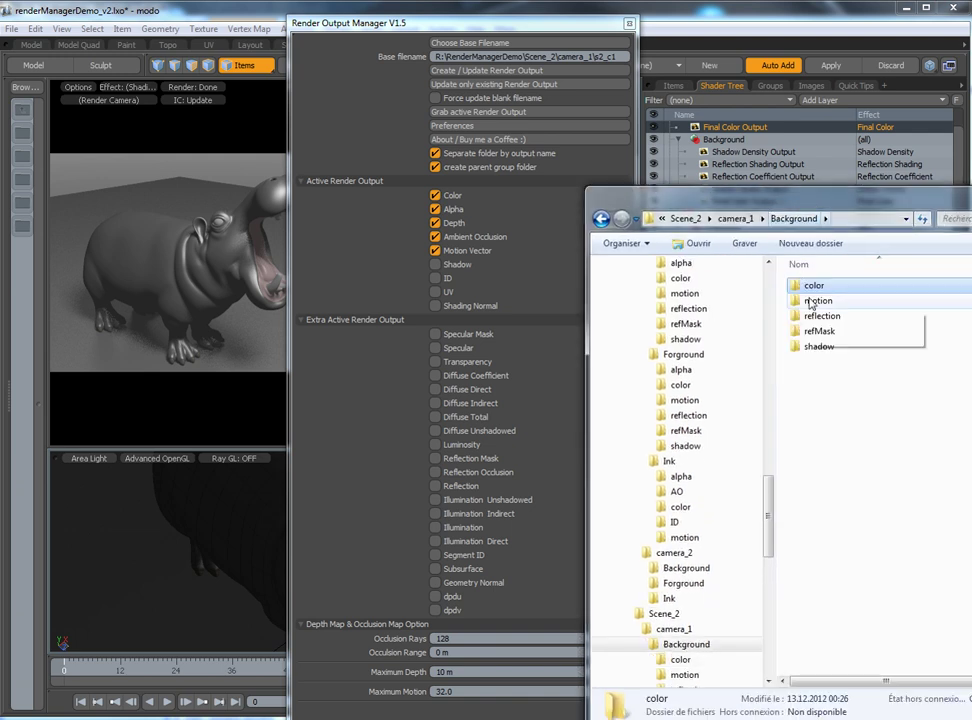
double_click(812, 303)
click(738, 220)
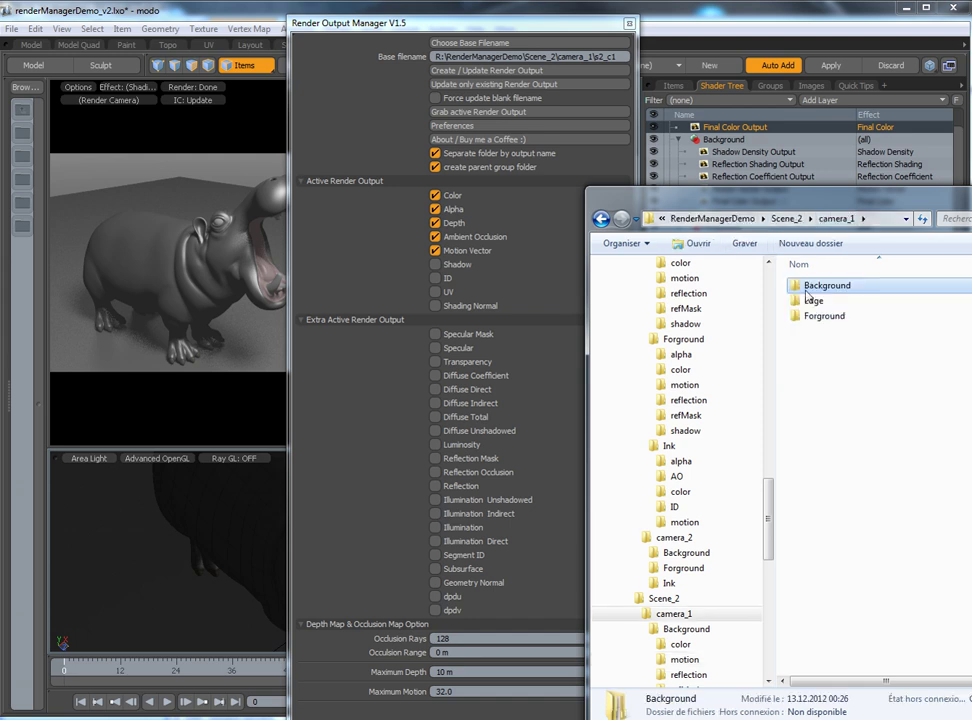
Inspect the Edge folder and its AO subfolder, return to camera_1 and review the Scene_2 branch of the folder tree.
double_click(812, 301)
double_click(811, 286)
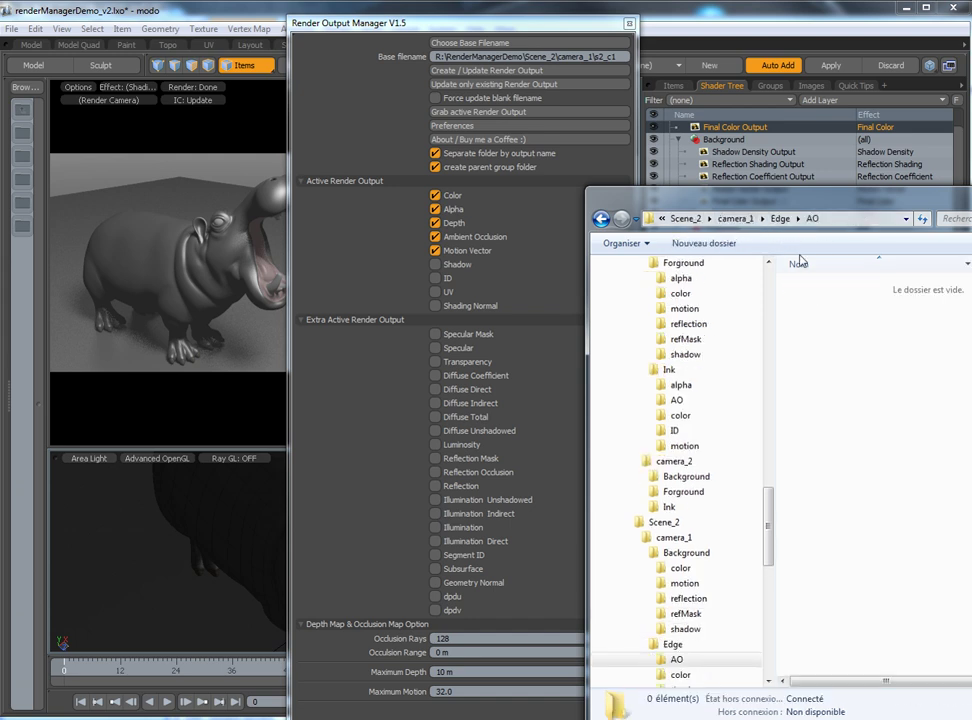
click(779, 219)
click(736, 219)
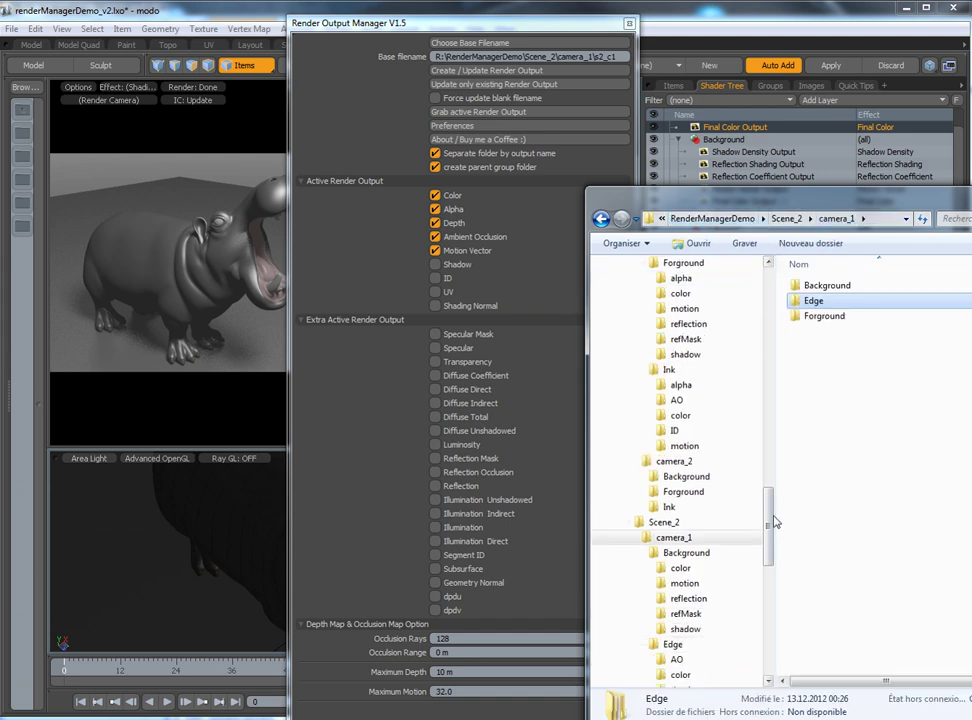
drag(770, 521, 770, 565)
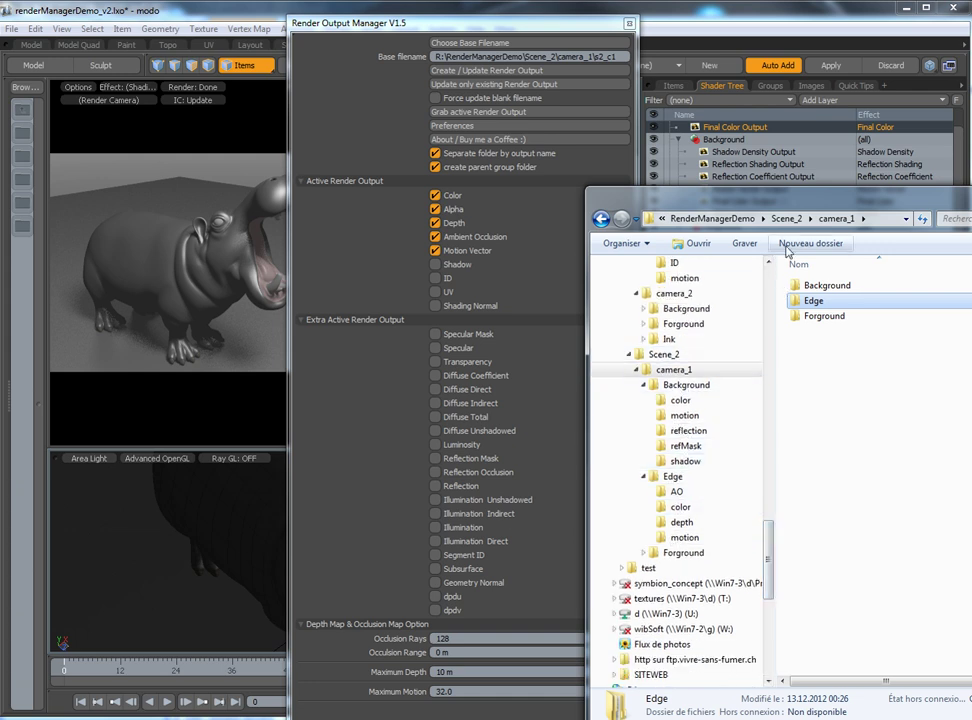
Move the Explorer window aside, switch back to modo and close the Render Output Manager.
drag(600, 196, 912, 196)
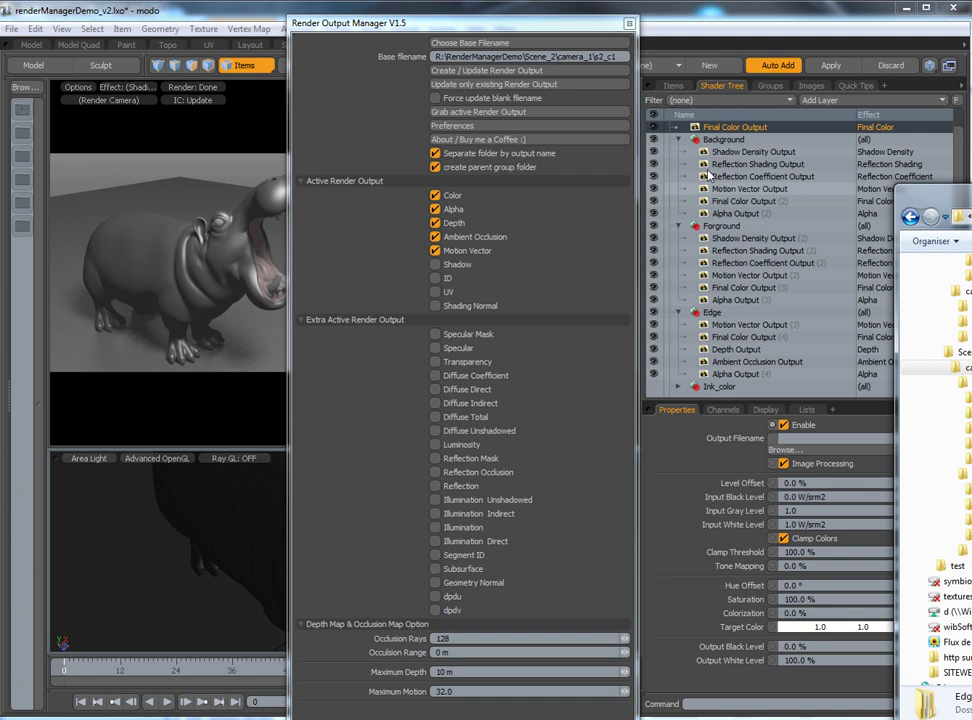
key(alt+Tab)
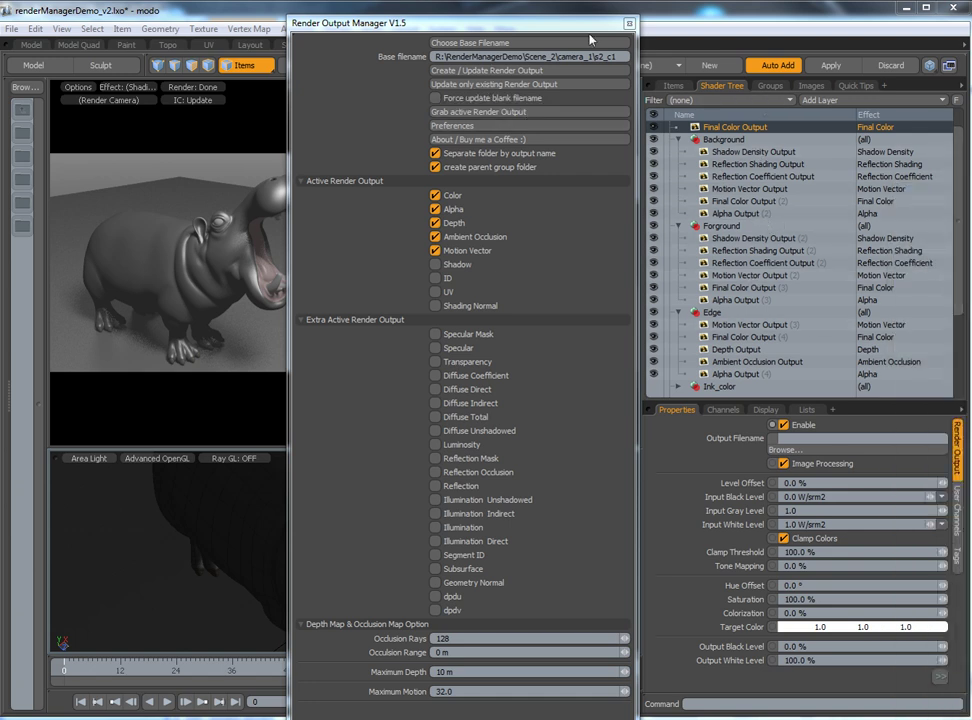
click(628, 22)
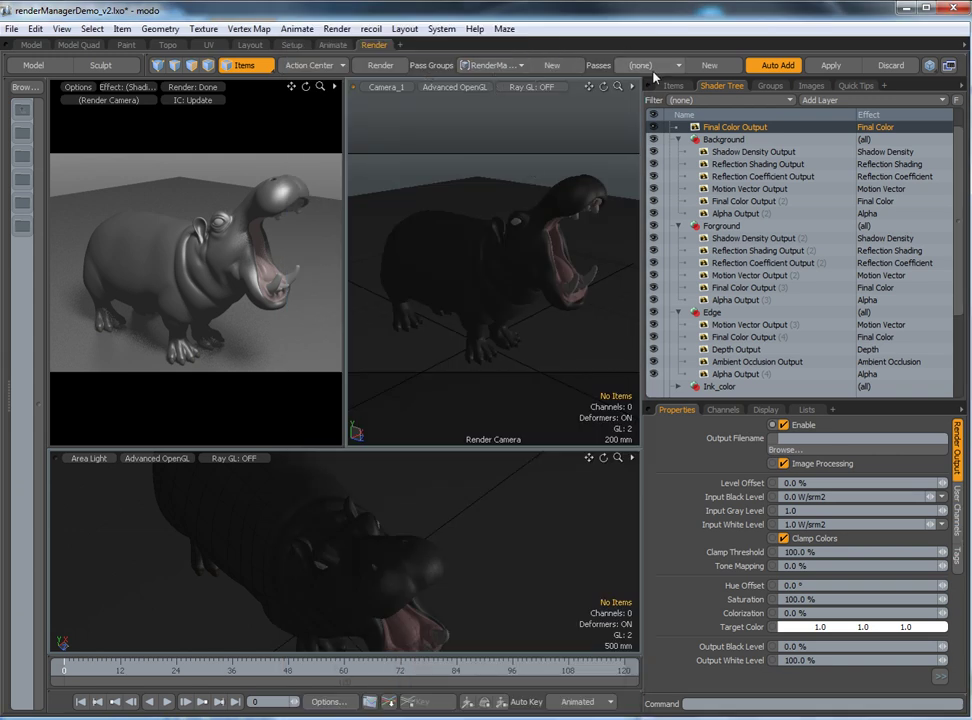
Collapse the Background, Forground and Edge groups in the shader tree and turn off their visibility with no pass active.
click(680, 140)
click(680, 152)
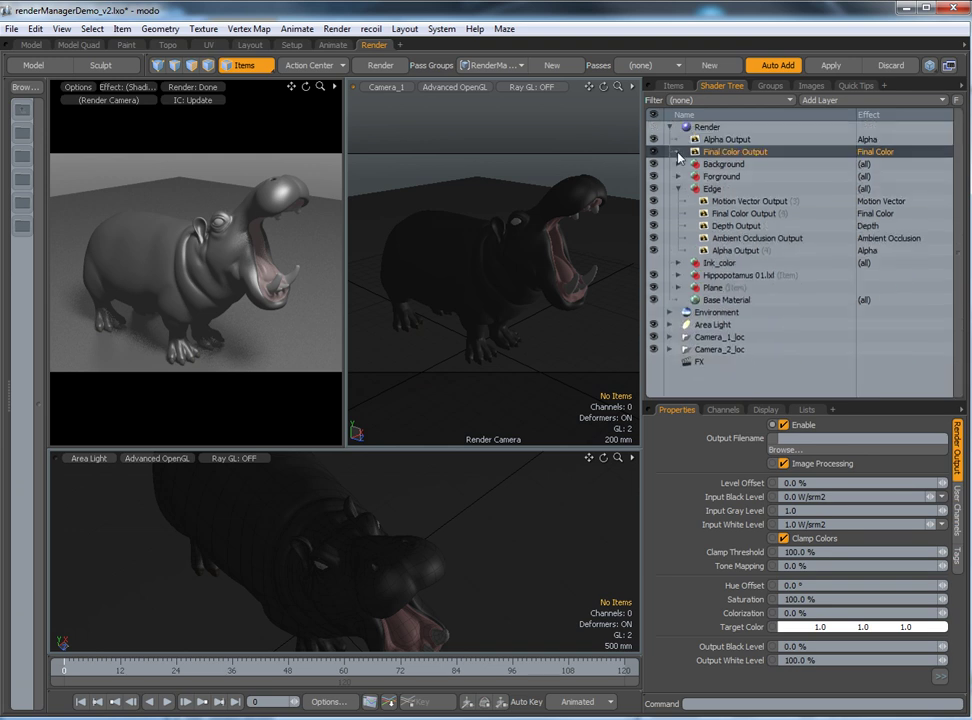
click(677, 189)
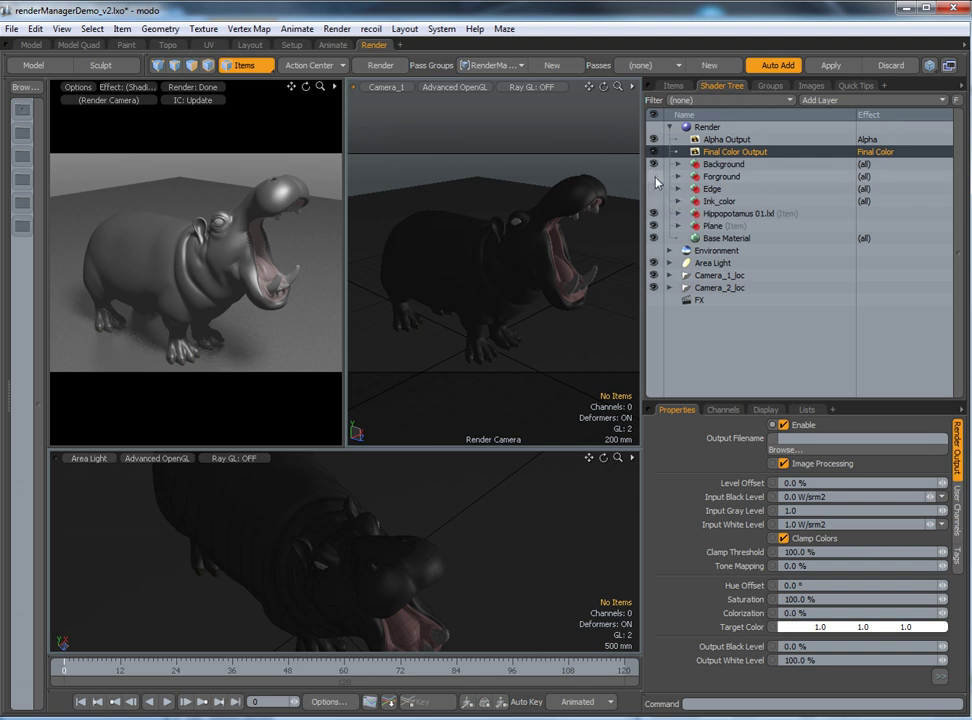
drag(655, 189, 655, 164)
Make BG the active render pass and turn on the Background group's visibility for it.
click(628, 66)
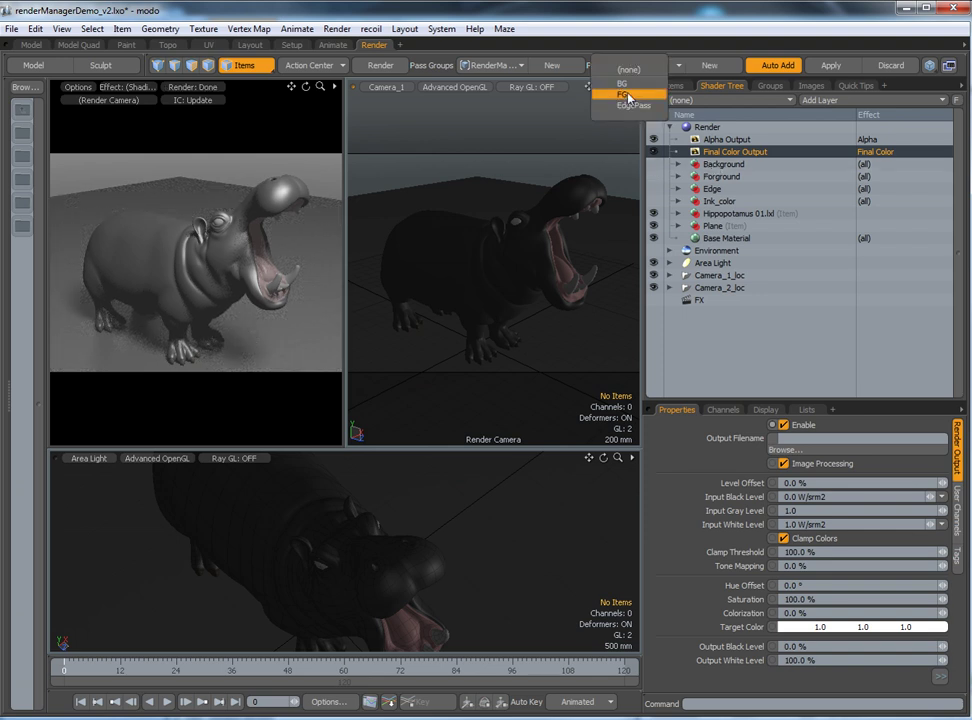
click(631, 84)
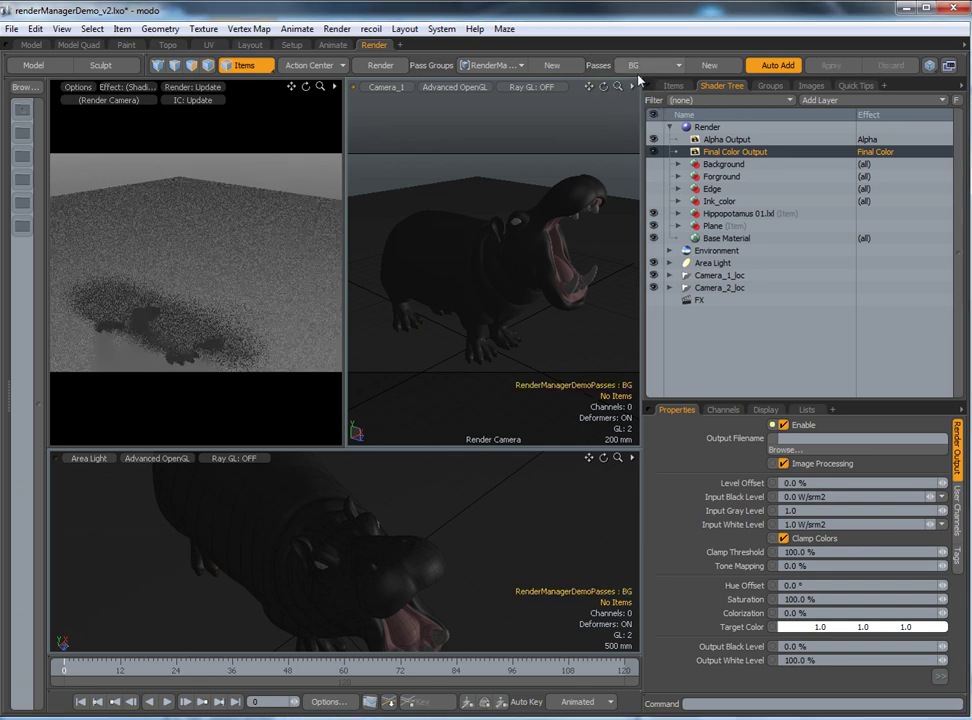
click(654, 164)
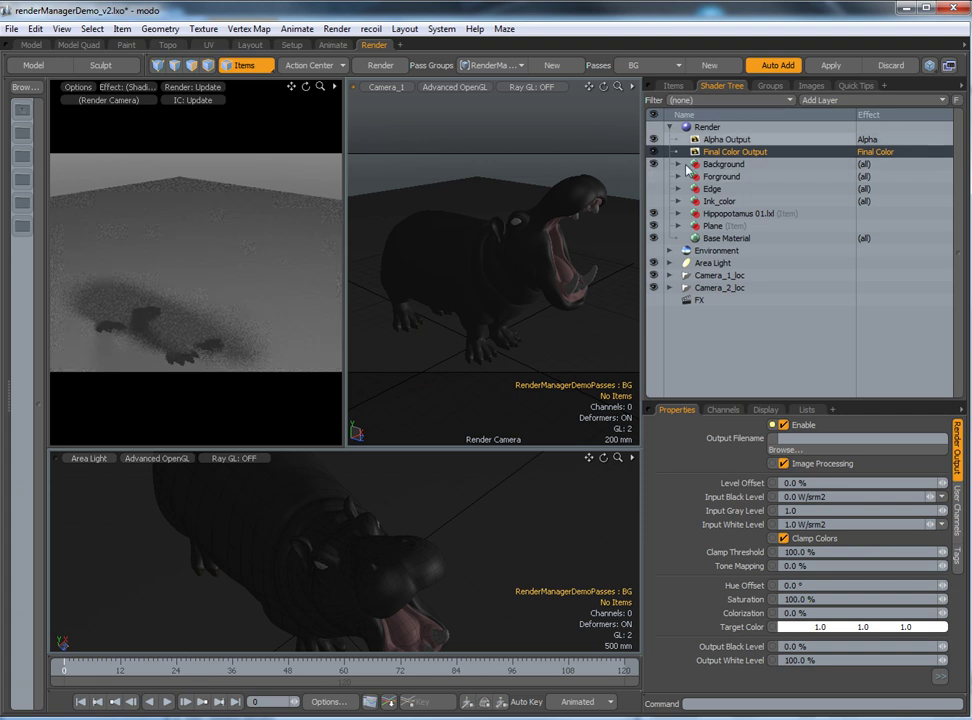
Make FG the active render pass and turn on the Forground group's visibility for it.
click(655, 66)
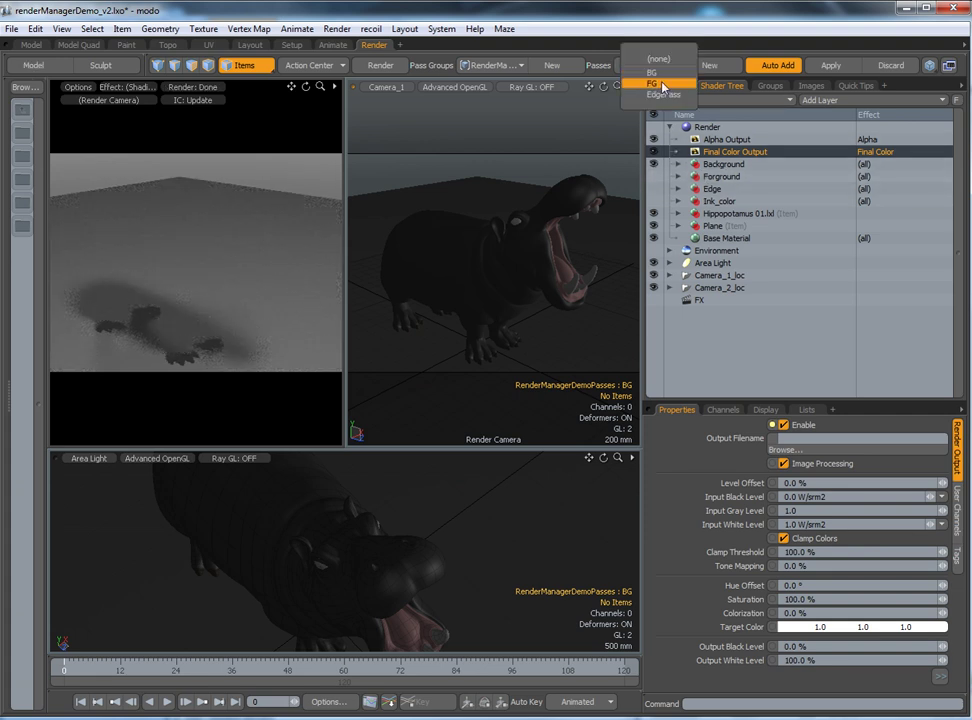
click(657, 84)
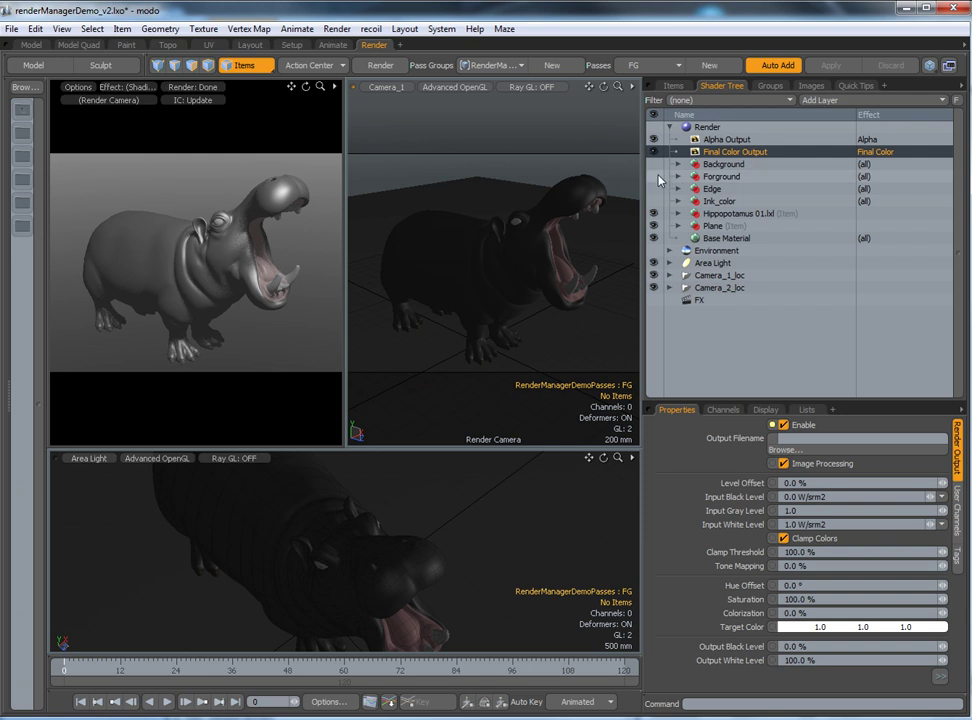
click(656, 177)
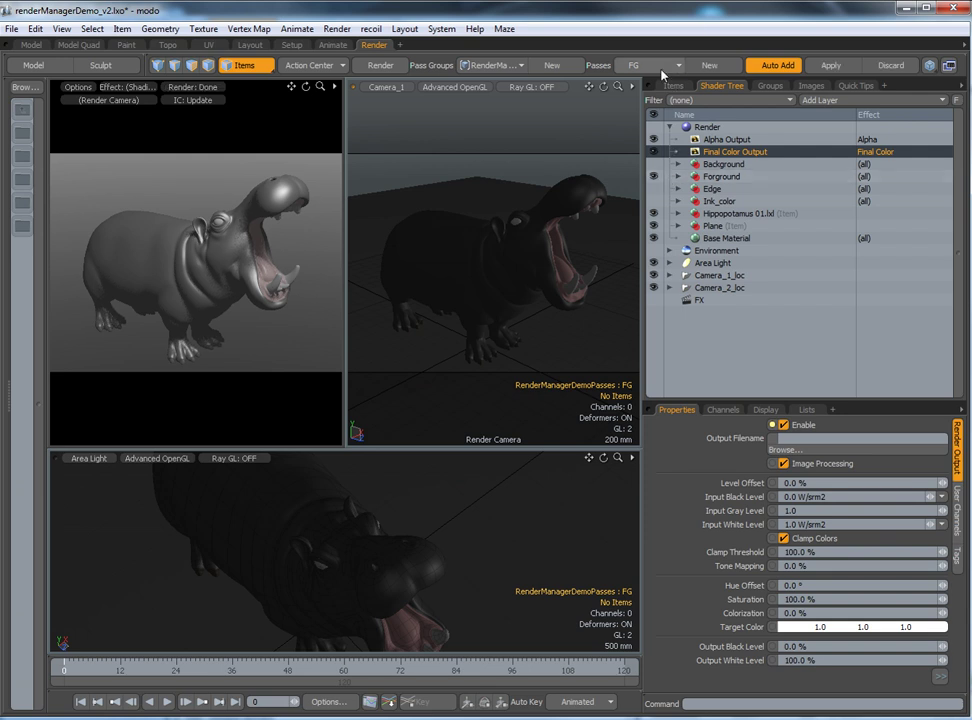
Make EdgePass the active render pass and turn on the Edge group's visibility for it.
click(664, 67)
click(655, 87)
click(654, 189)
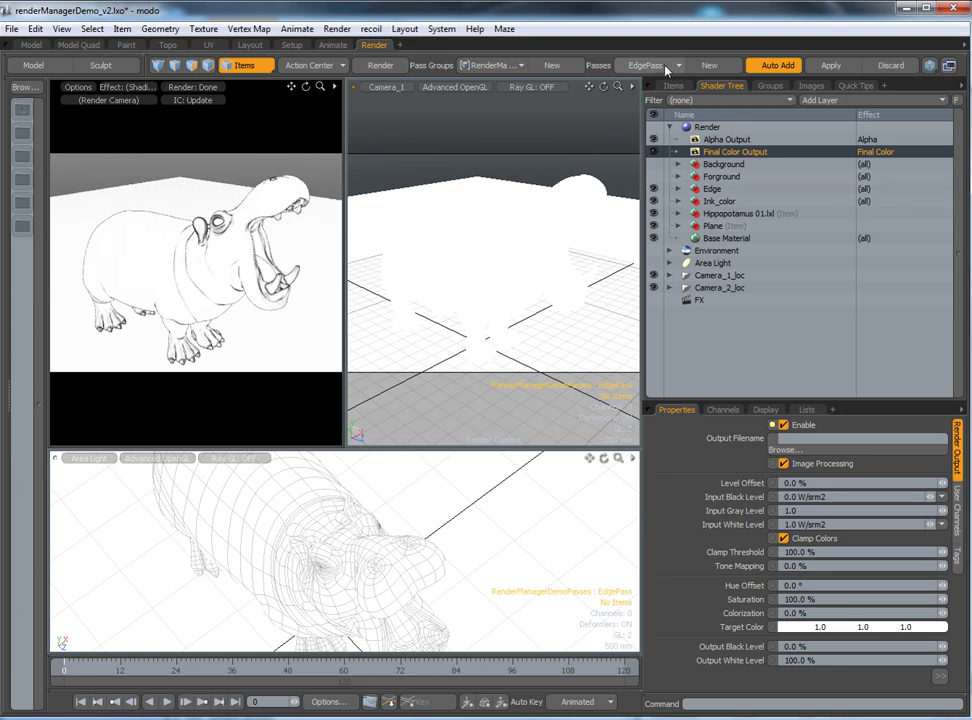
Render frames 1 to 10 as an image sequence with the RenderManagerDemoPasses pass group, using the filenames specified in the render outputs.
click(297, 28)
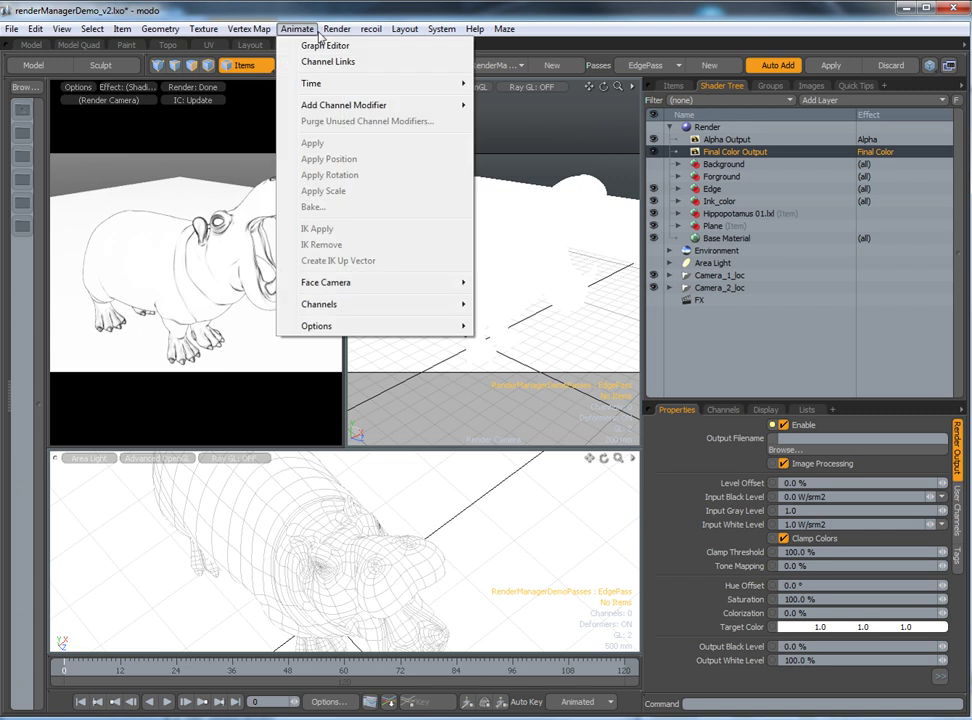
mouse_move(337, 28)
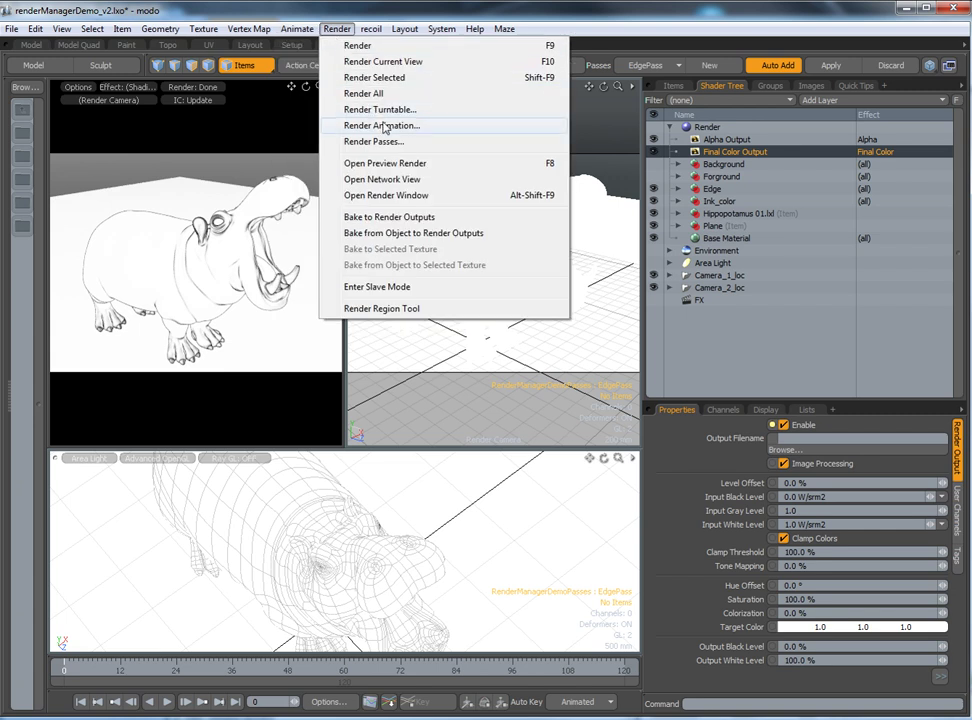
click(382, 125)
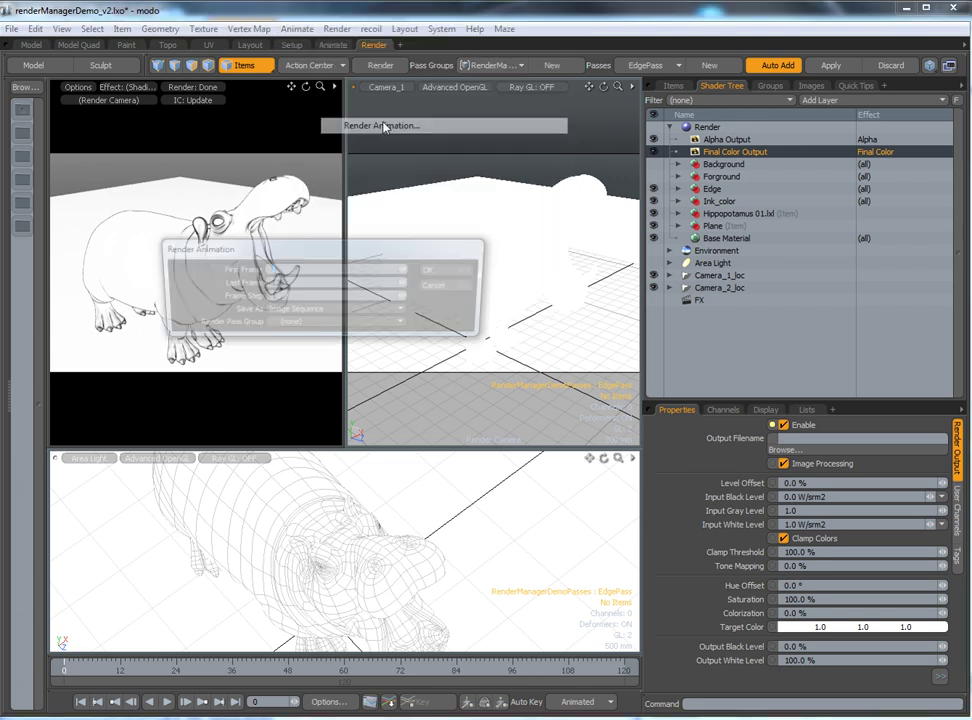
click(305, 286)
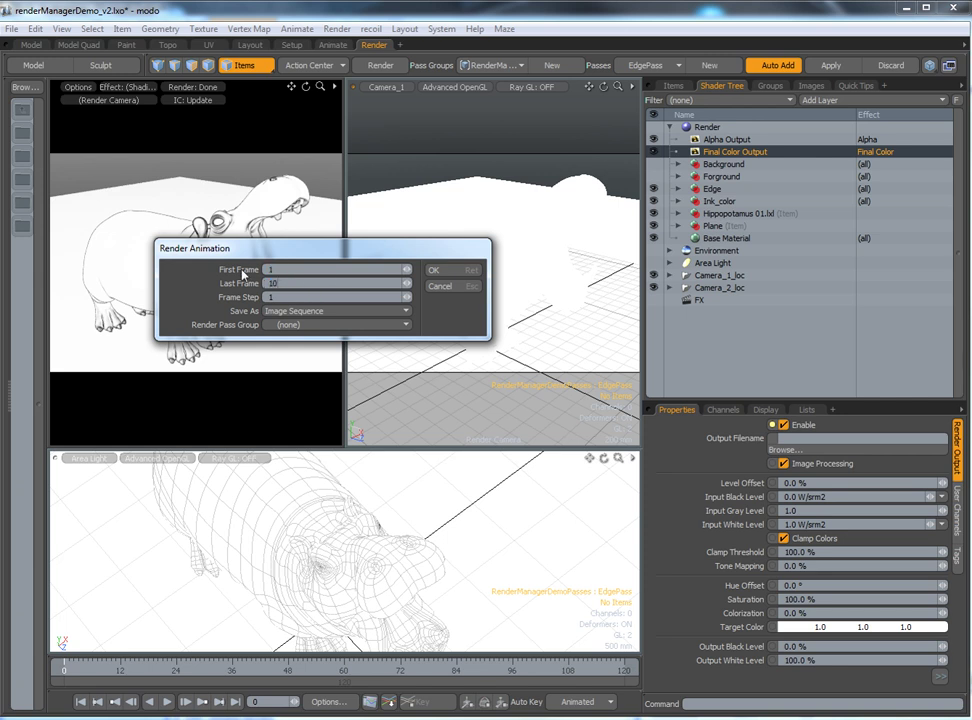
click(315, 325)
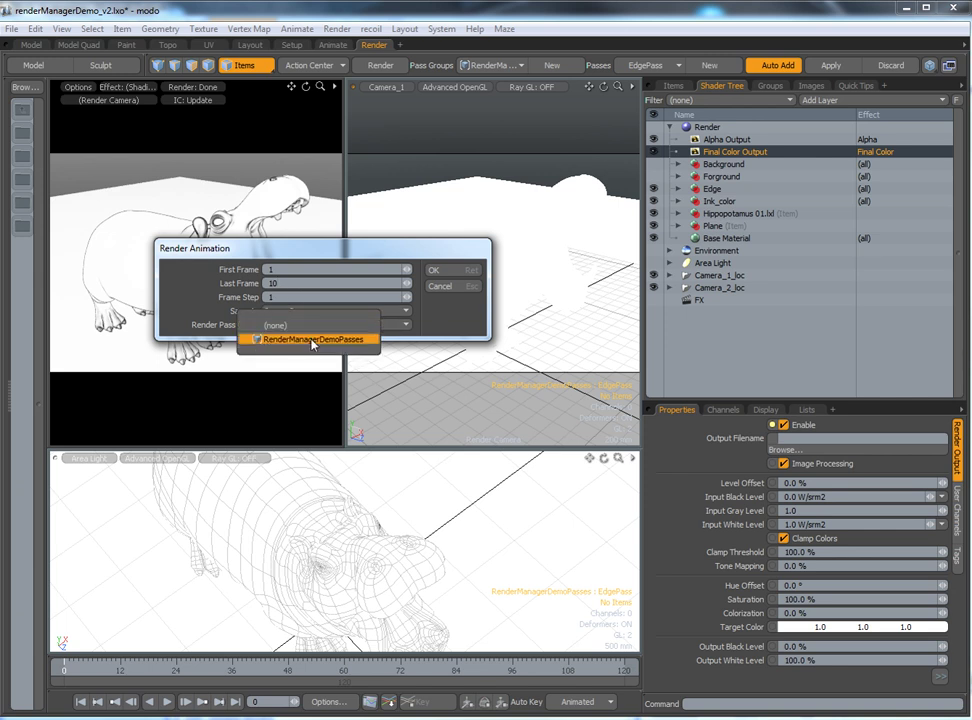
click(312, 341)
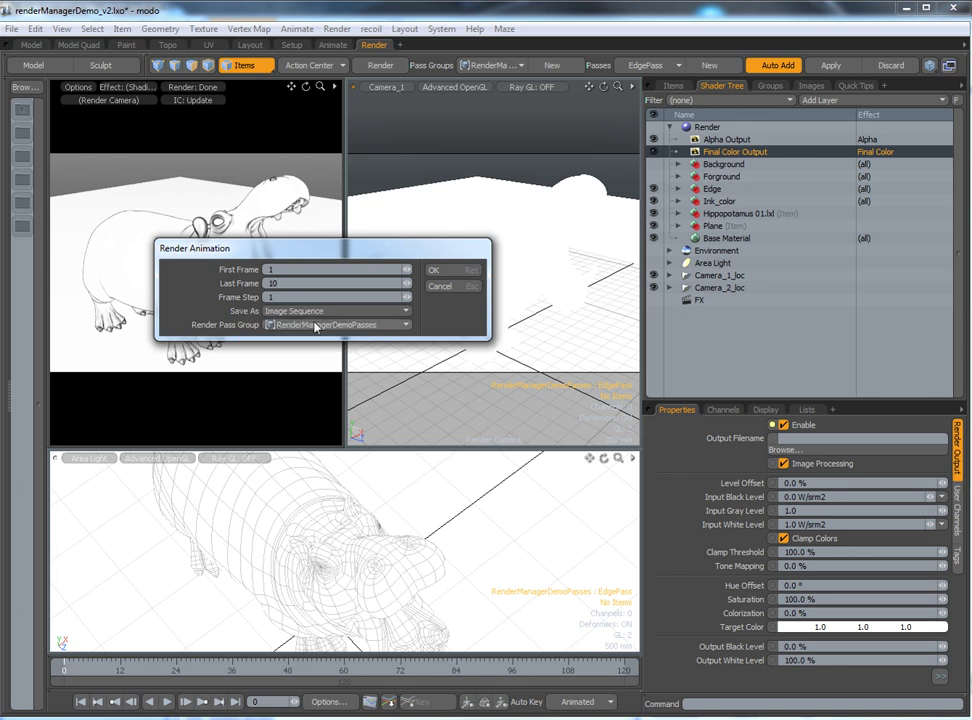
click(455, 272)
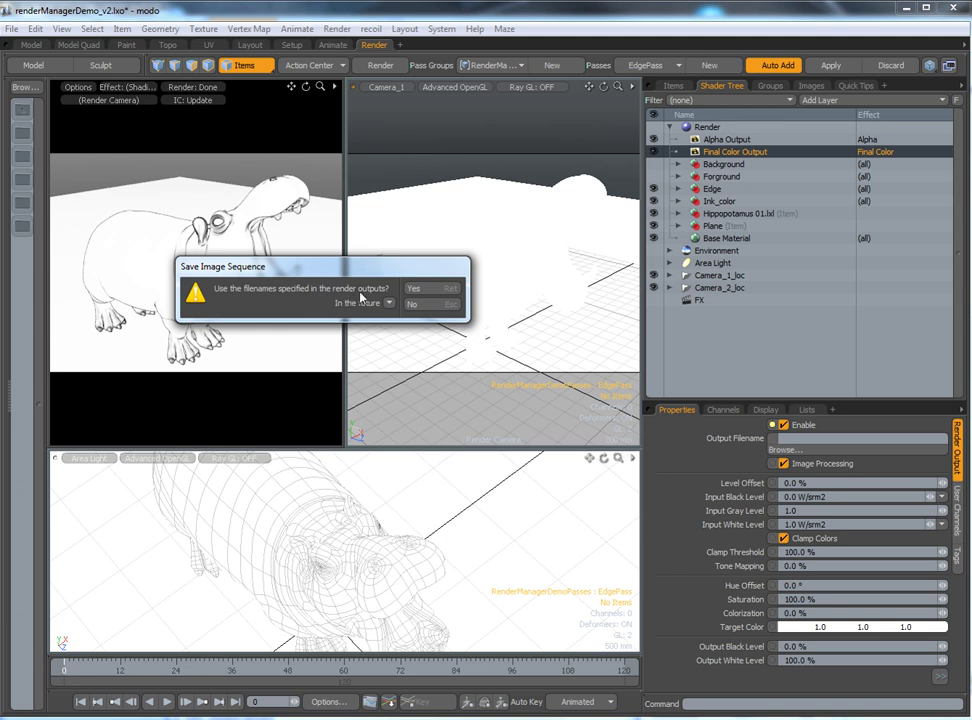
click(426, 291)
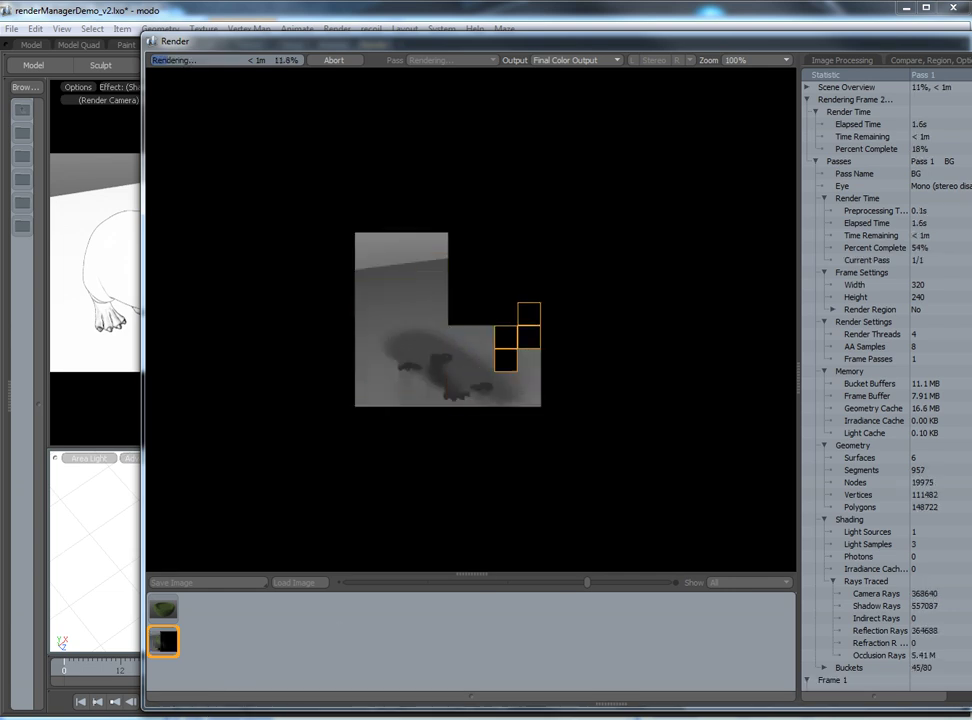
Switch to Windows Explorer during the render and inspect the files in the Background folder's color and motion subfolders.
mouse_move(245, 680)
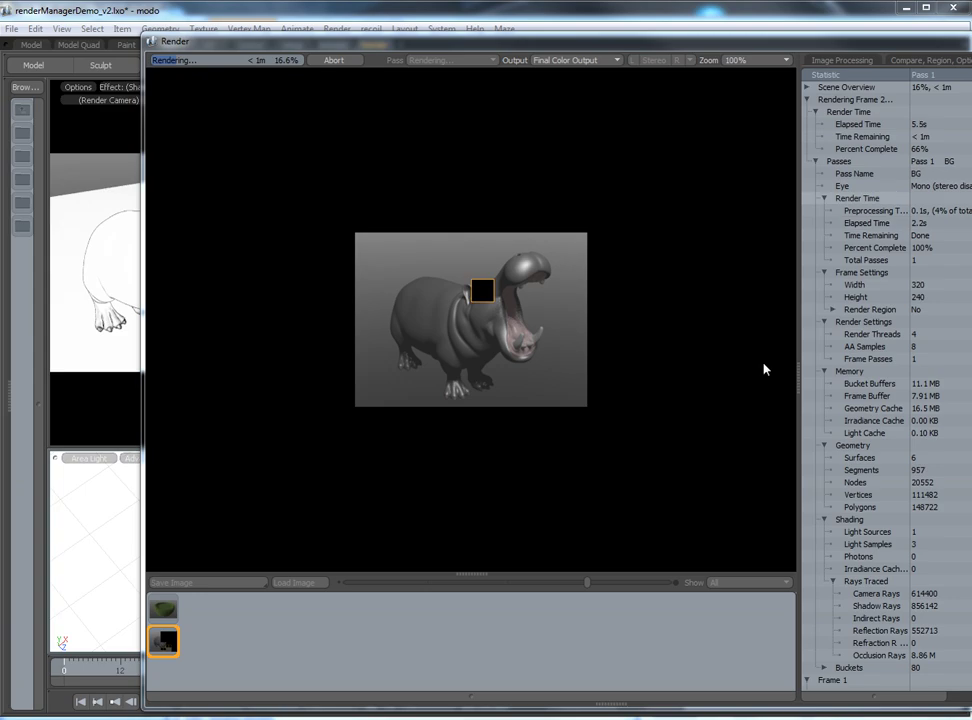
key(alt+Tab)
drag(779, 195, 623, 200)
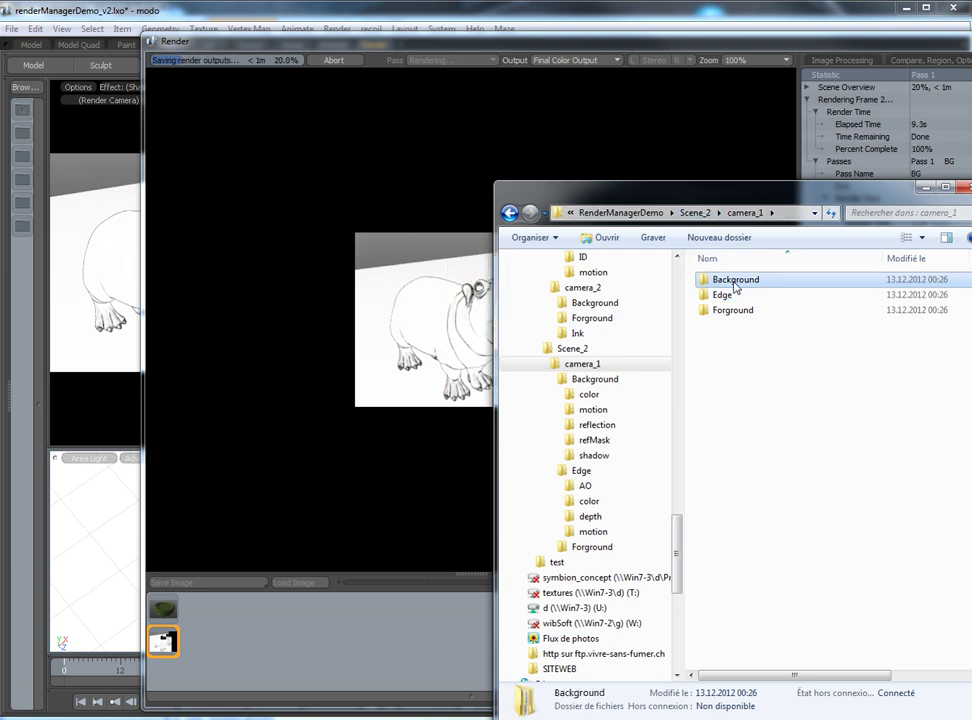
double_click(724, 280)
click(730, 281)
double_click(731, 282)
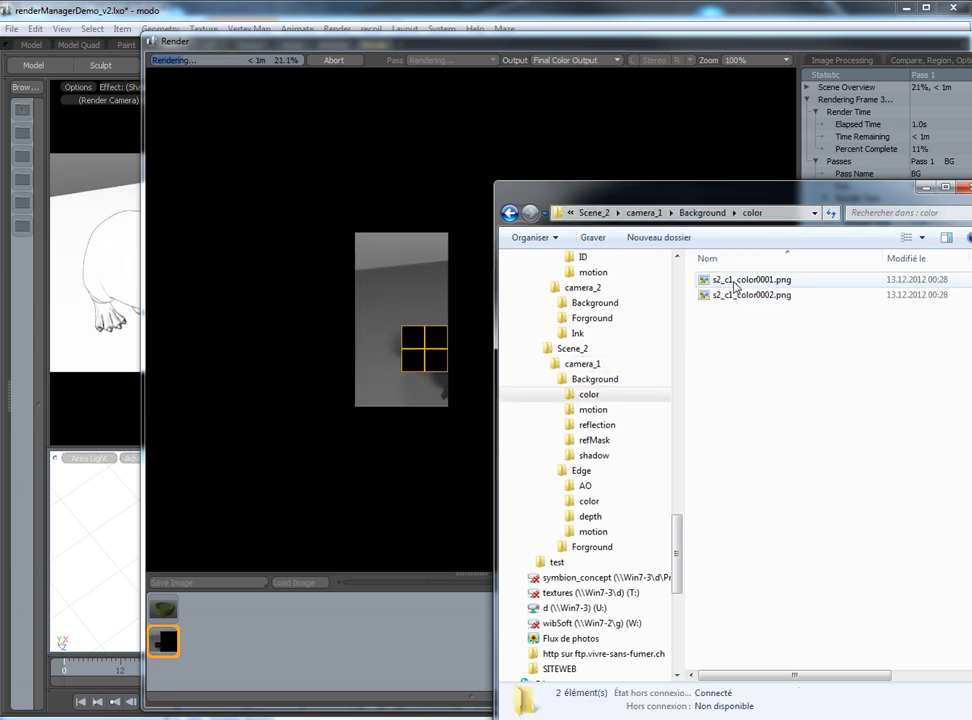
click(703, 212)
double_click(726, 295)
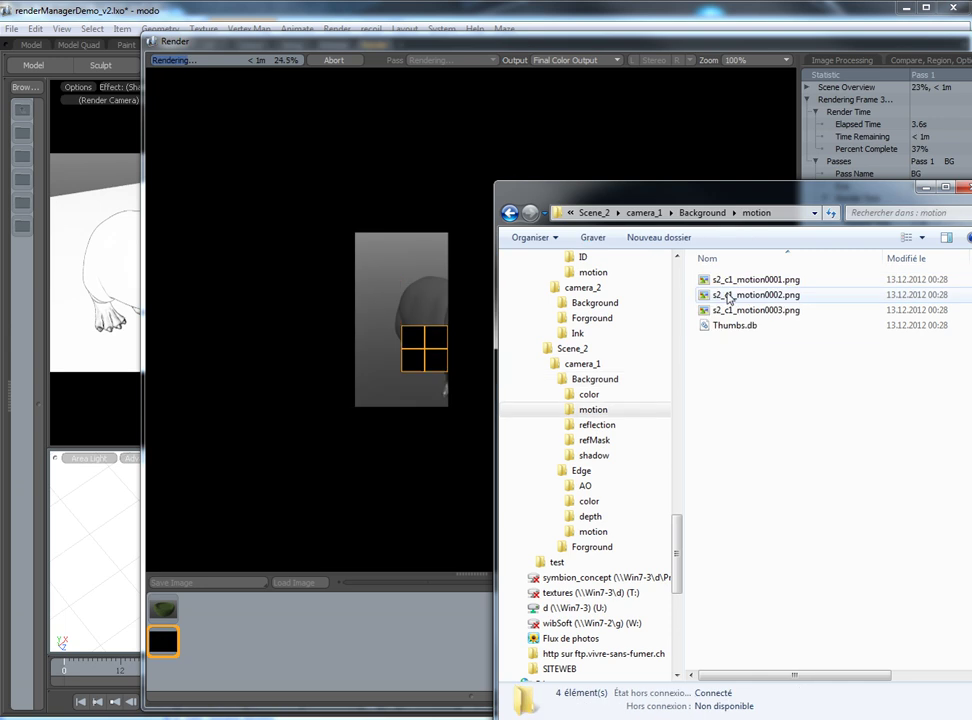
Inspect the rendered files in the Background folder's reflection and refMask subfolders, and return to the camera_1 folder.
click(703, 212)
double_click(730, 310)
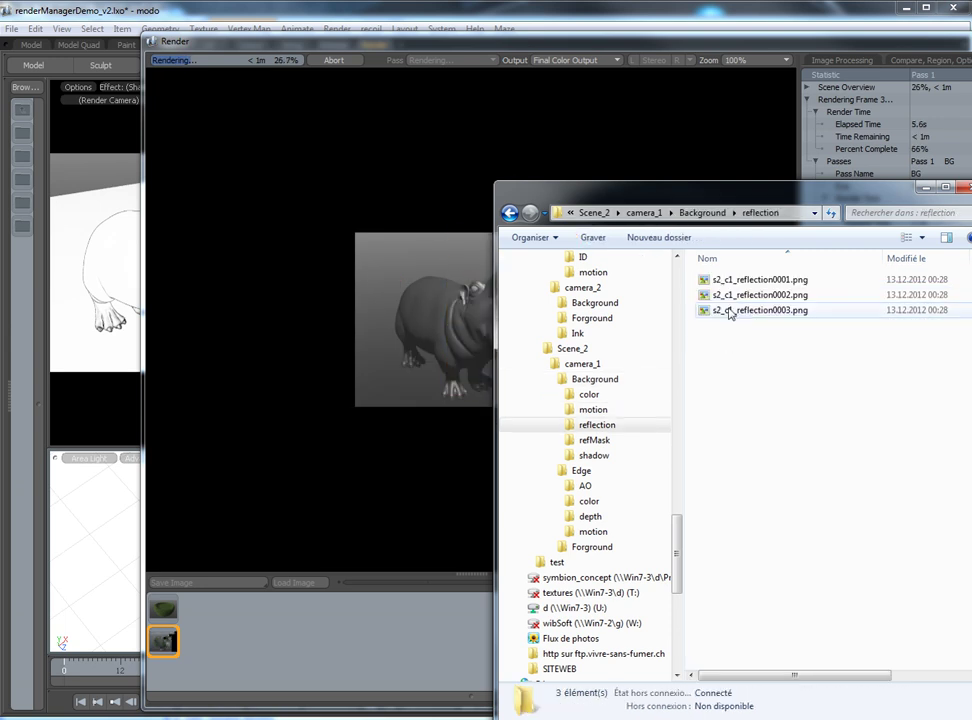
key(BackSpace)
double_click(728, 325)
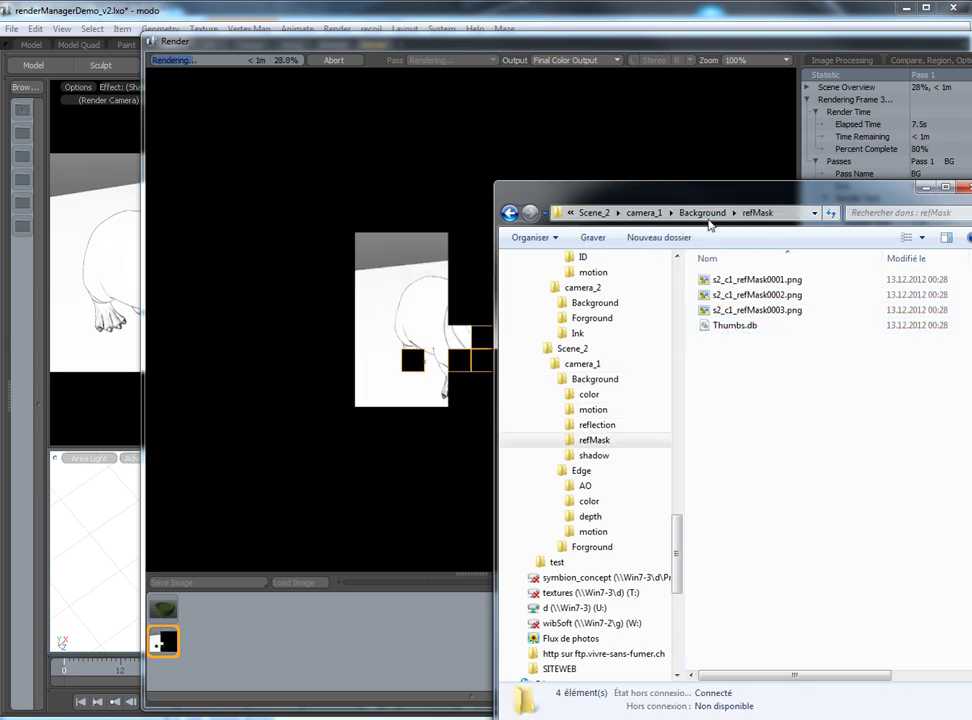
click(682, 215)
click(645, 212)
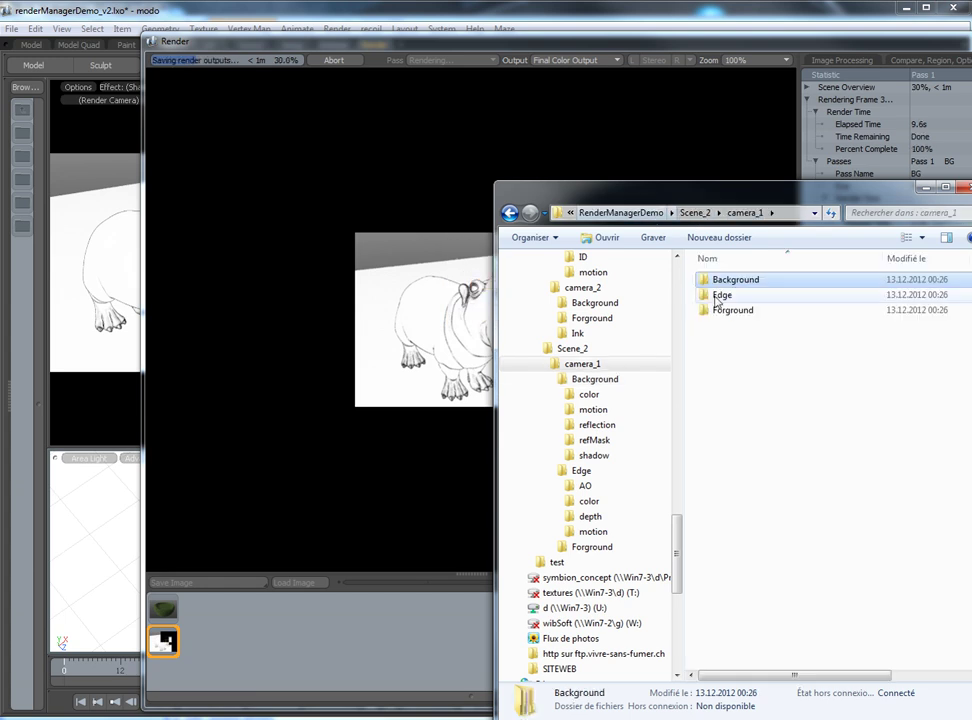
Inspect the Edge folder's color and AO subfolders and preview s2_c1_AO0001.png in the image viewer.
double_click(725, 292)
click(726, 281)
double_click(724, 295)
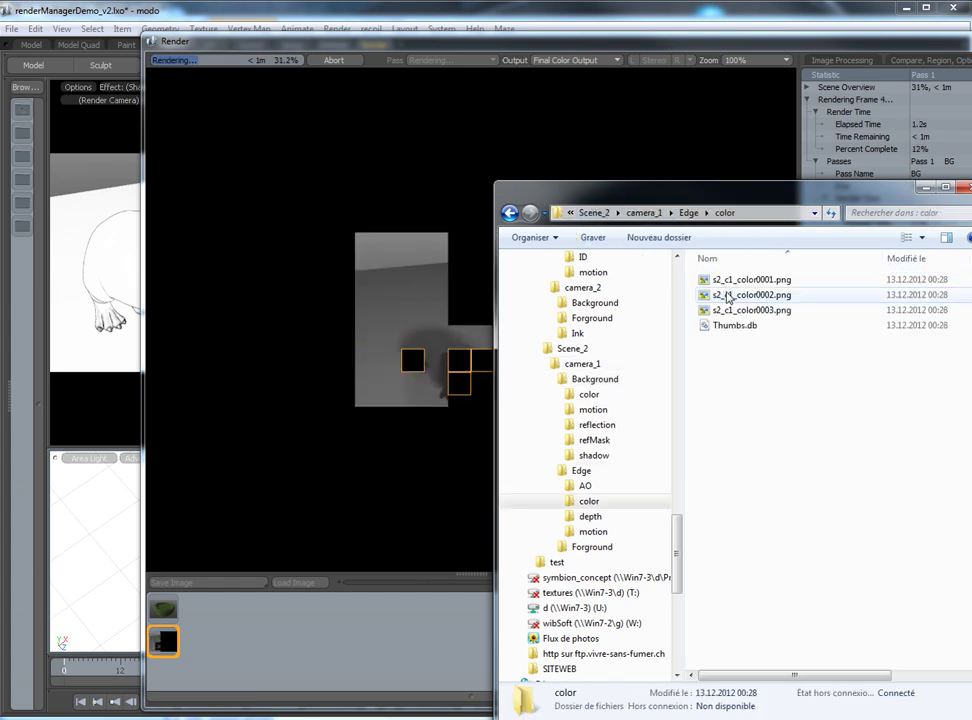
click(688, 212)
click(718, 279)
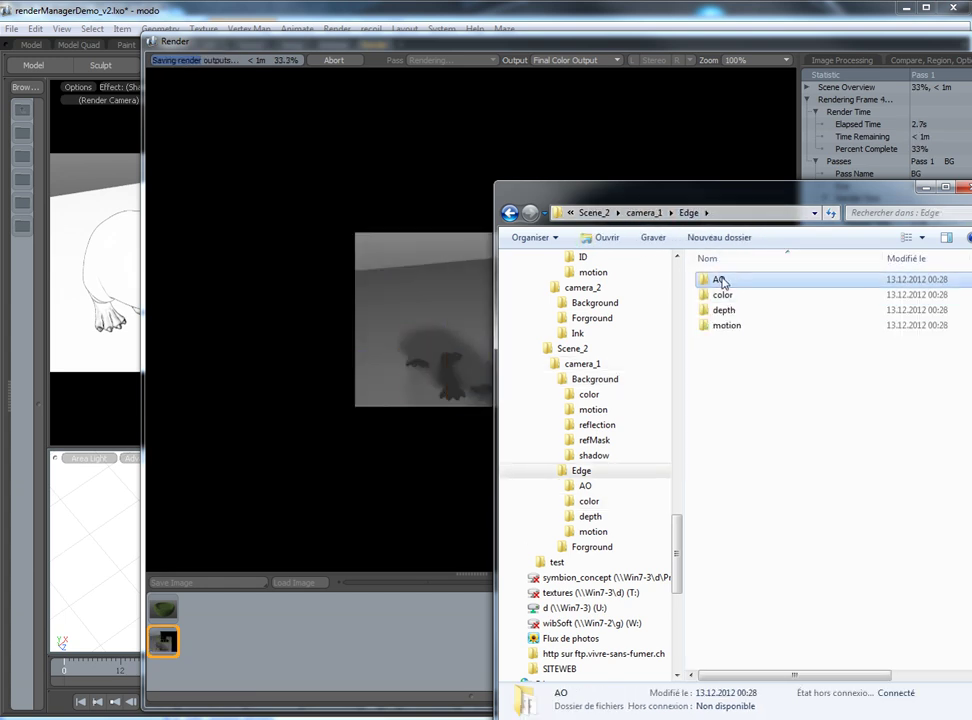
double_click(718, 279)
click(729, 281)
double_click(729, 281)
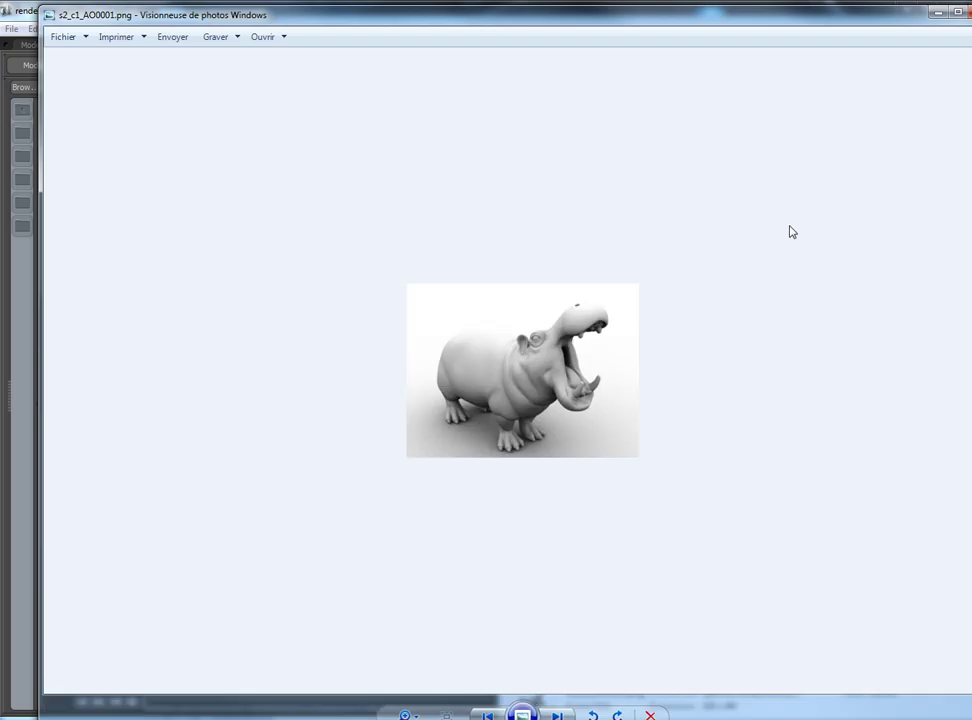
key(Escape)
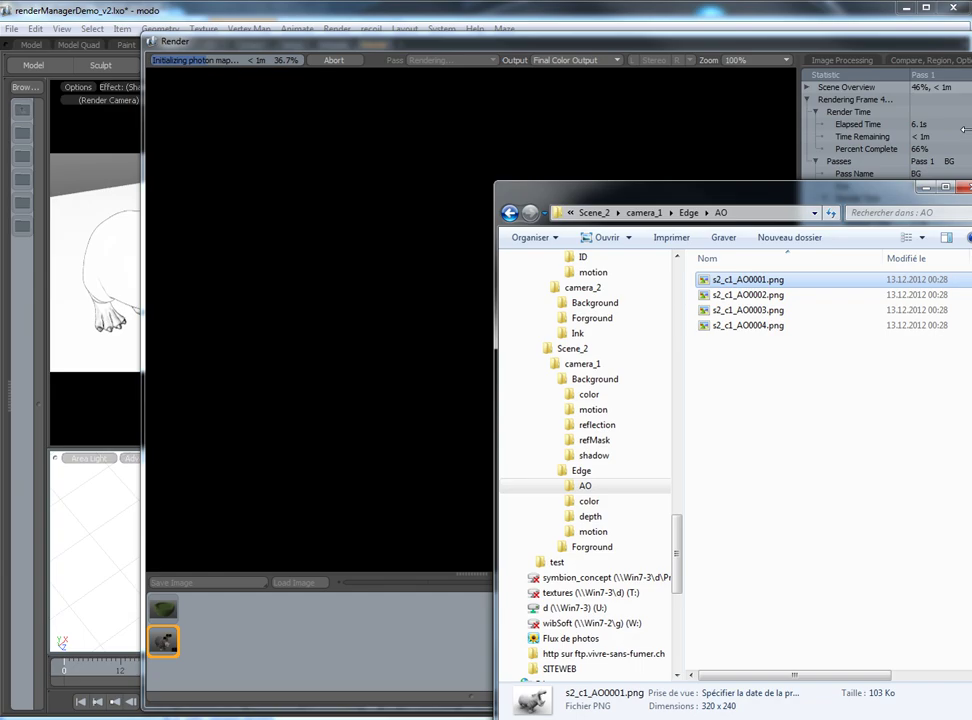
Go back to camera_1, check the frames in the Background folder's color subfolder, and close the file browser.
click(655, 212)
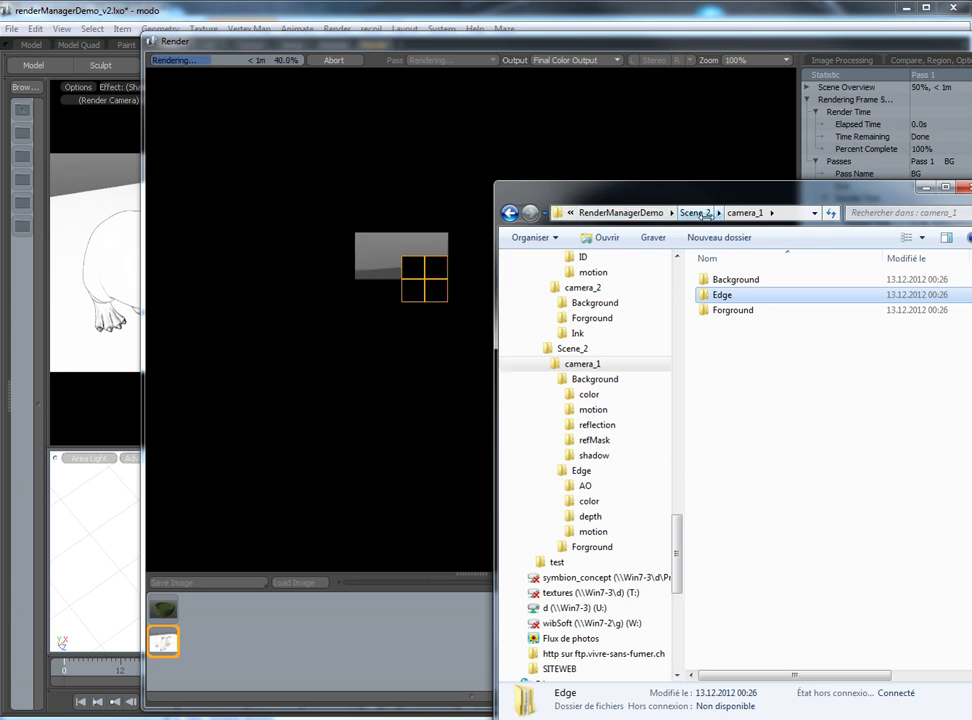
drag(715, 192, 664, 142)
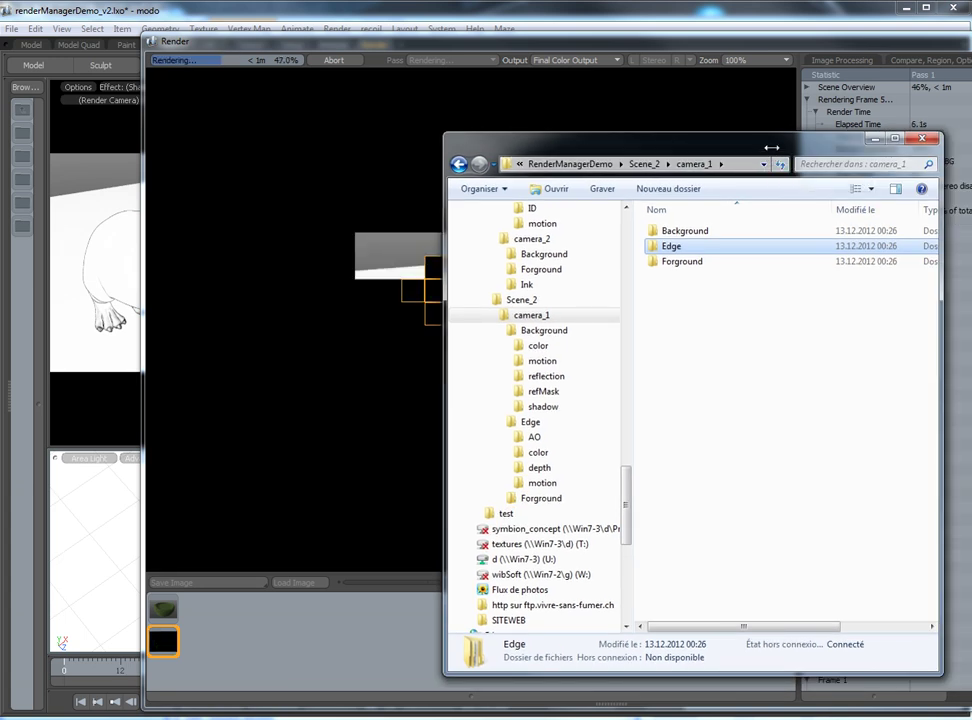
drag(772, 143, 819, 145)
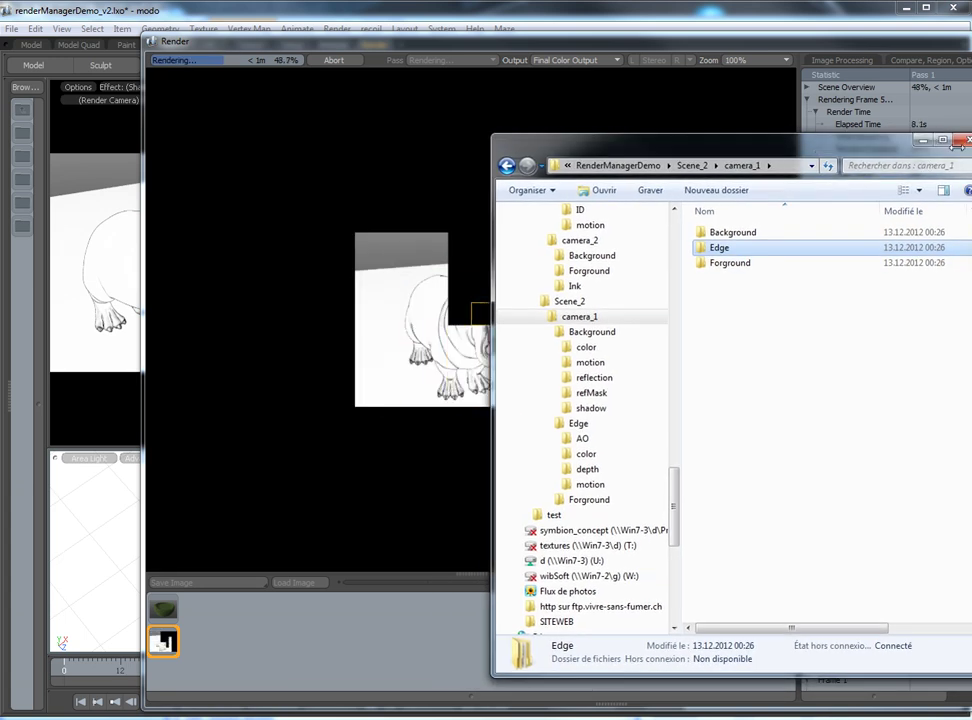
double_click(716, 231)
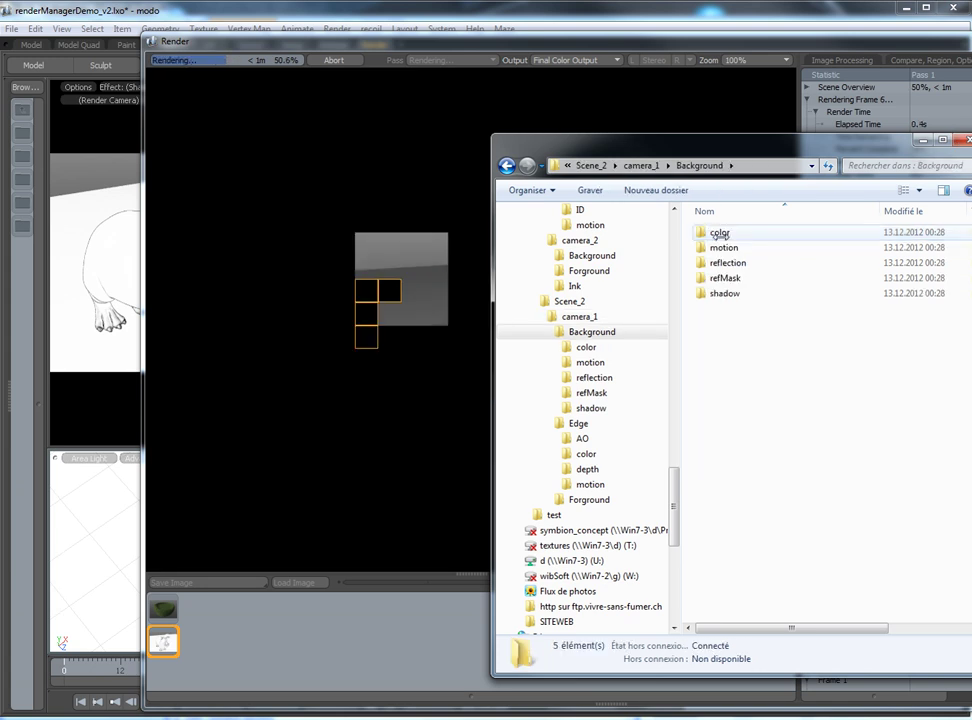
double_click(716, 232)
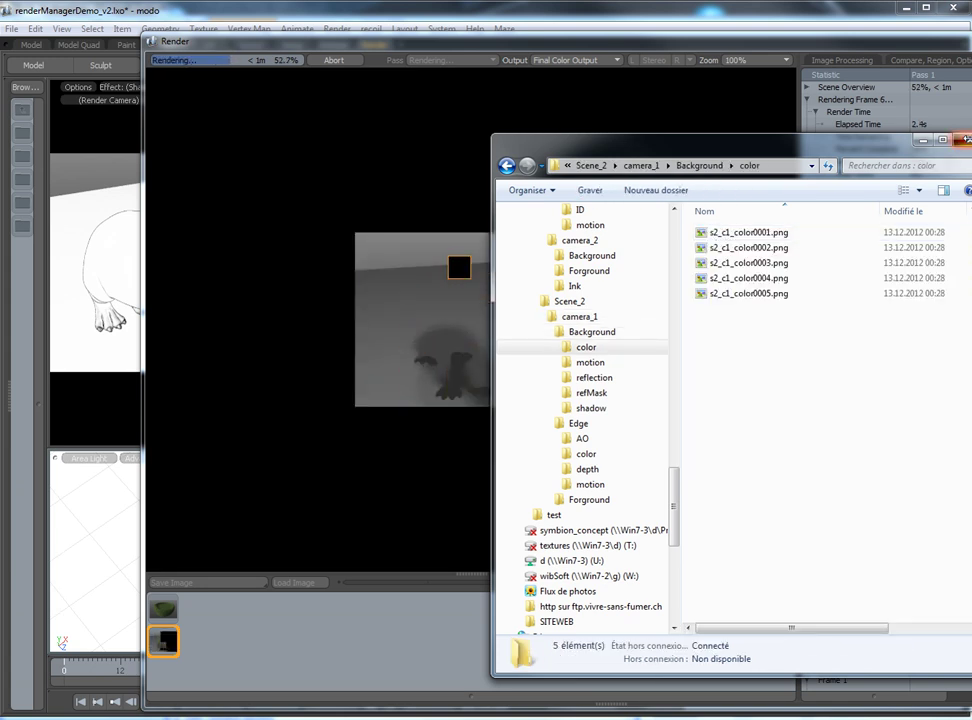
click(962, 139)
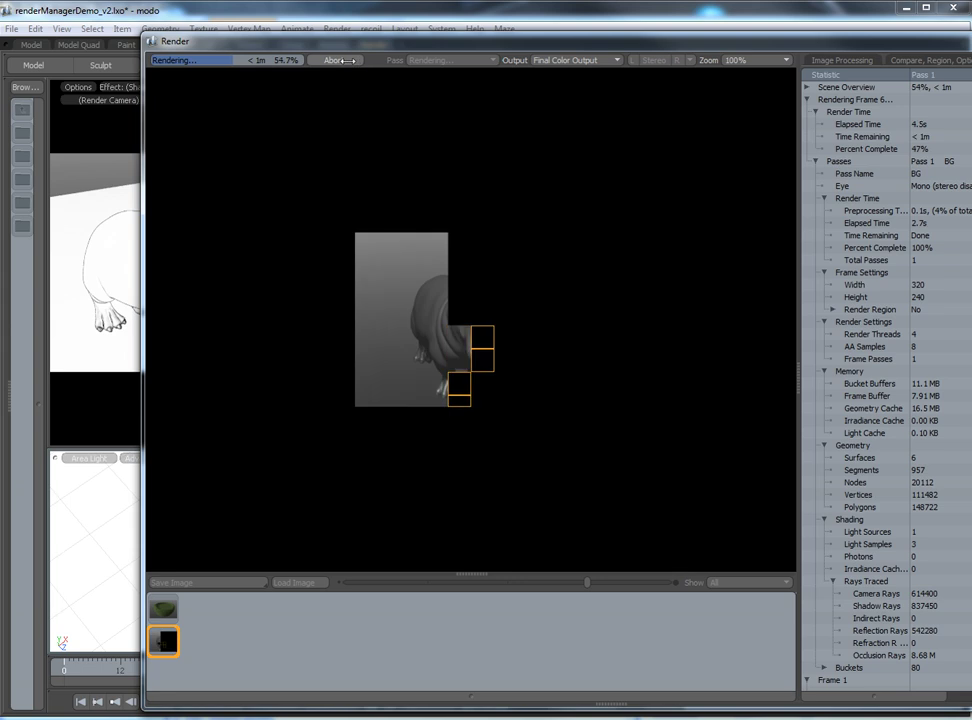
Abort the running image sequence render and close the Render window.
key(Escape)
key(Return)
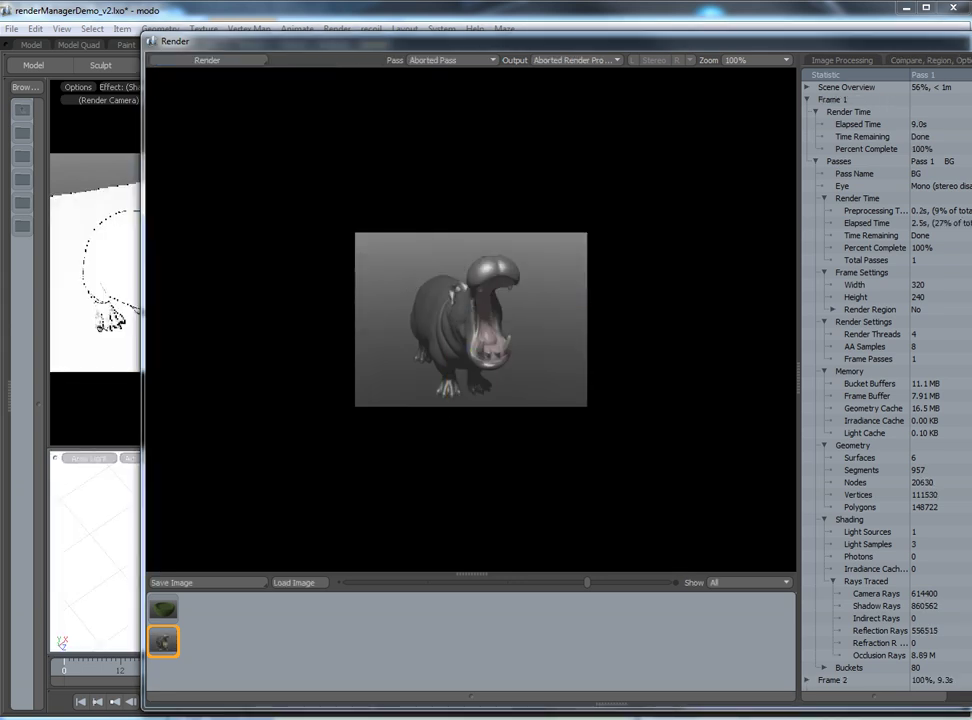
key(Escape)
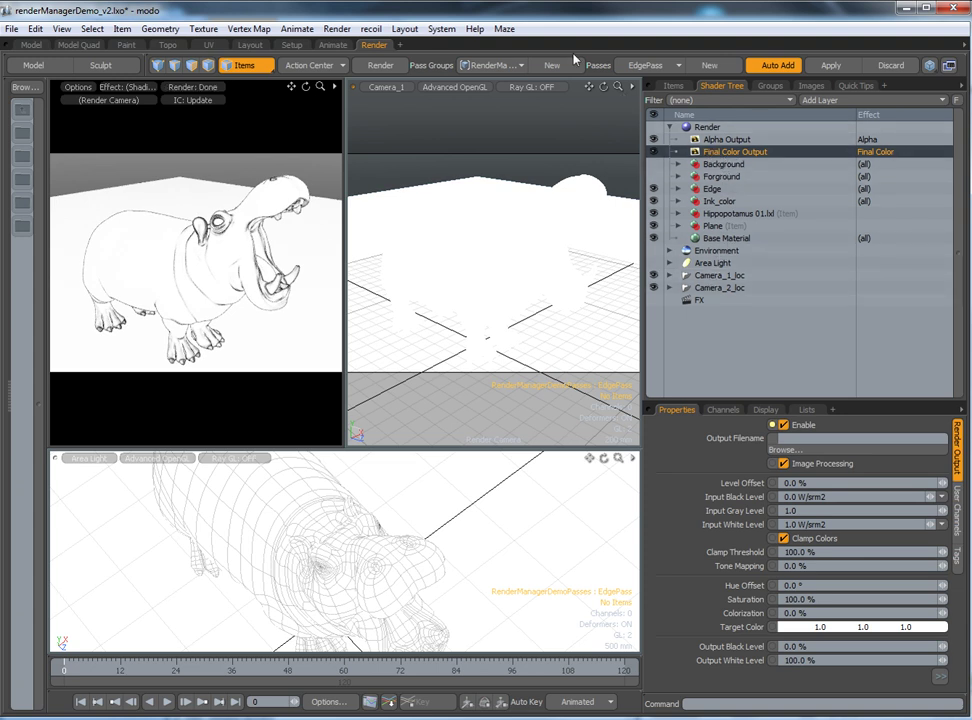
Set the active render pass to (none) and the render camera to Camera_2.
click(645, 65)
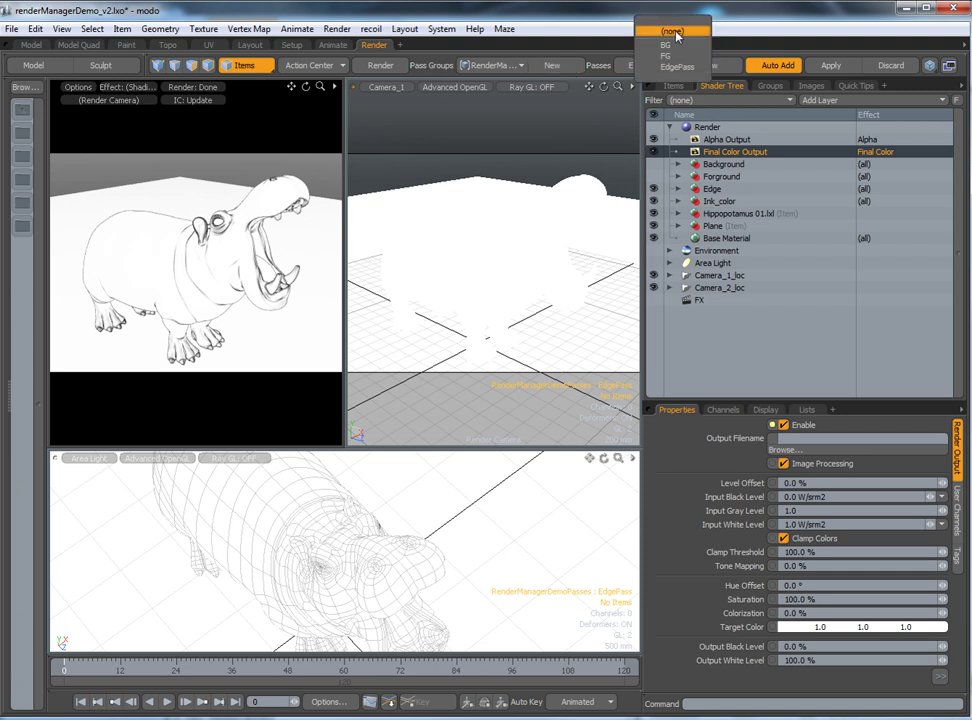
click(676, 34)
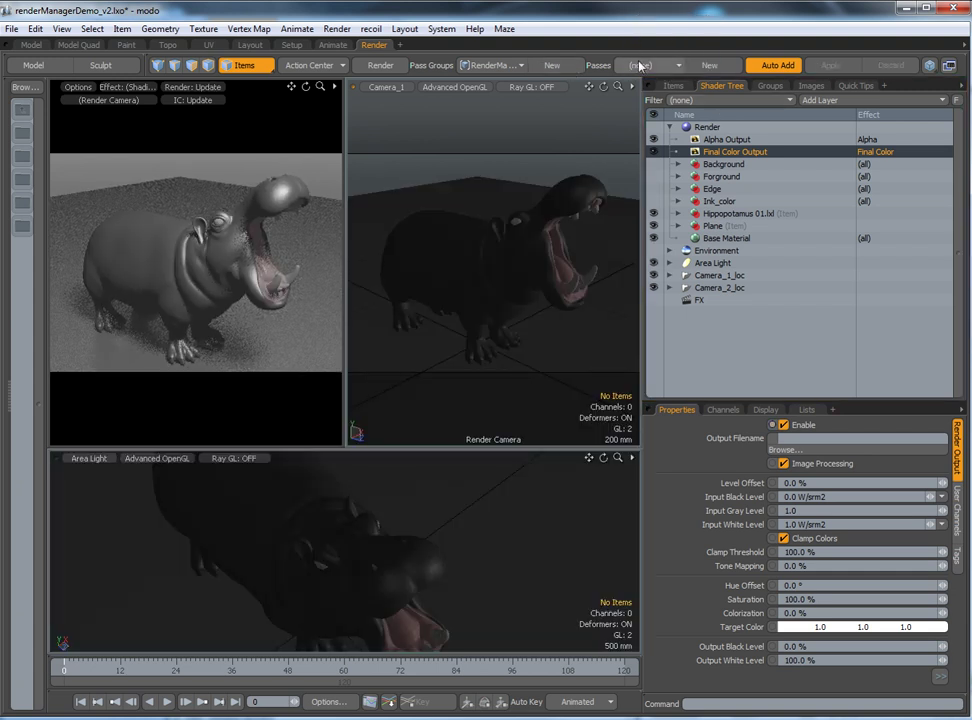
click(708, 127)
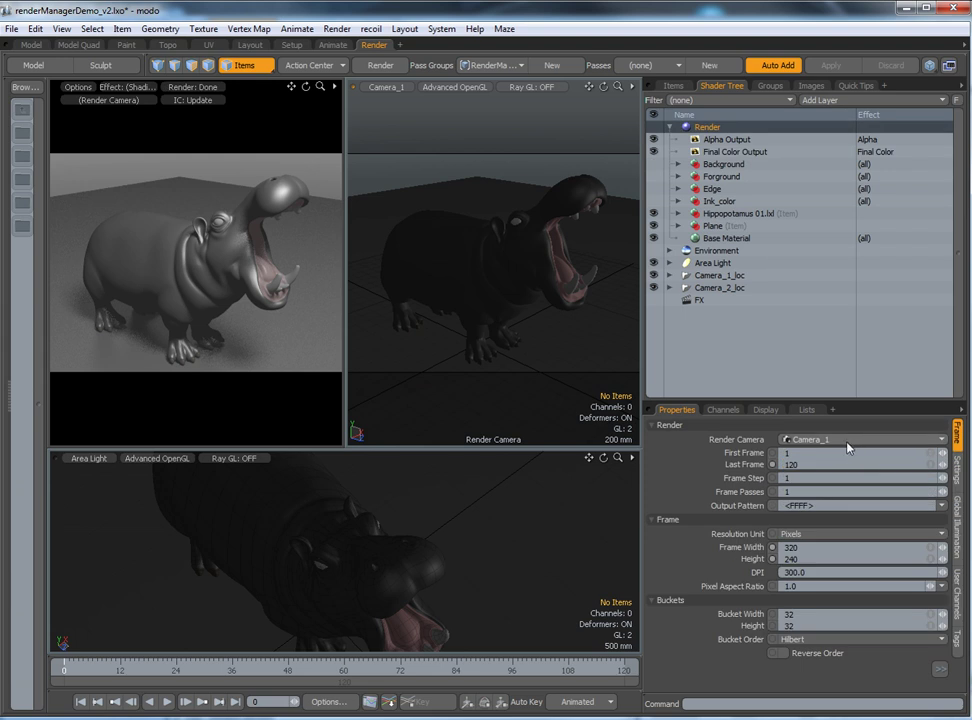
click(847, 444)
click(846, 454)
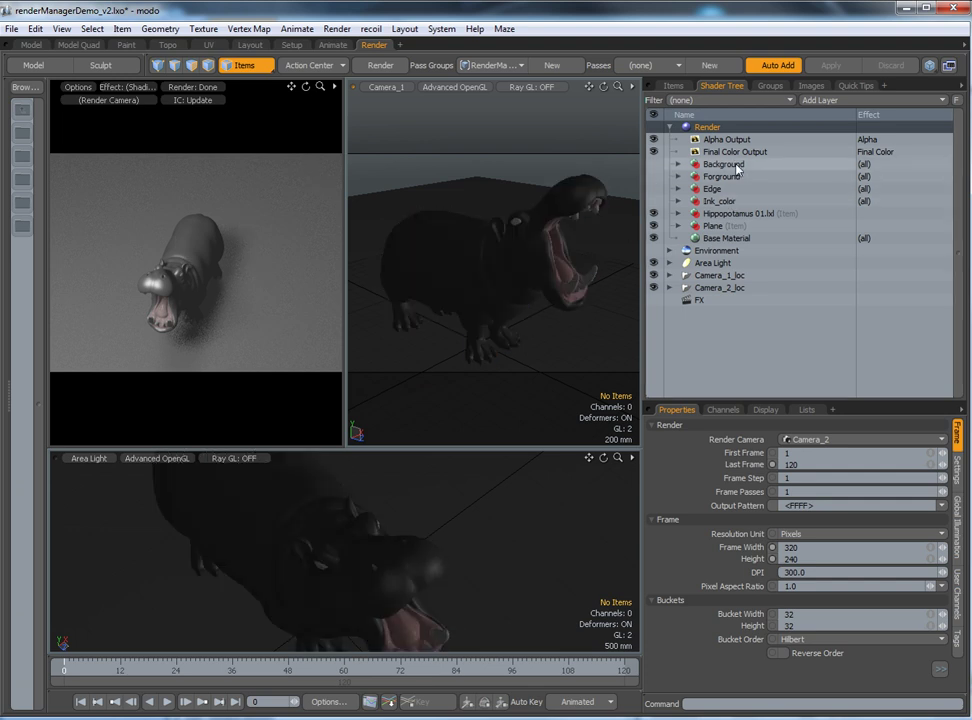
Expand the Background, Forground and Edge groups in the Shader Tree to show their render outputs.
click(678, 164)
click(678, 251)
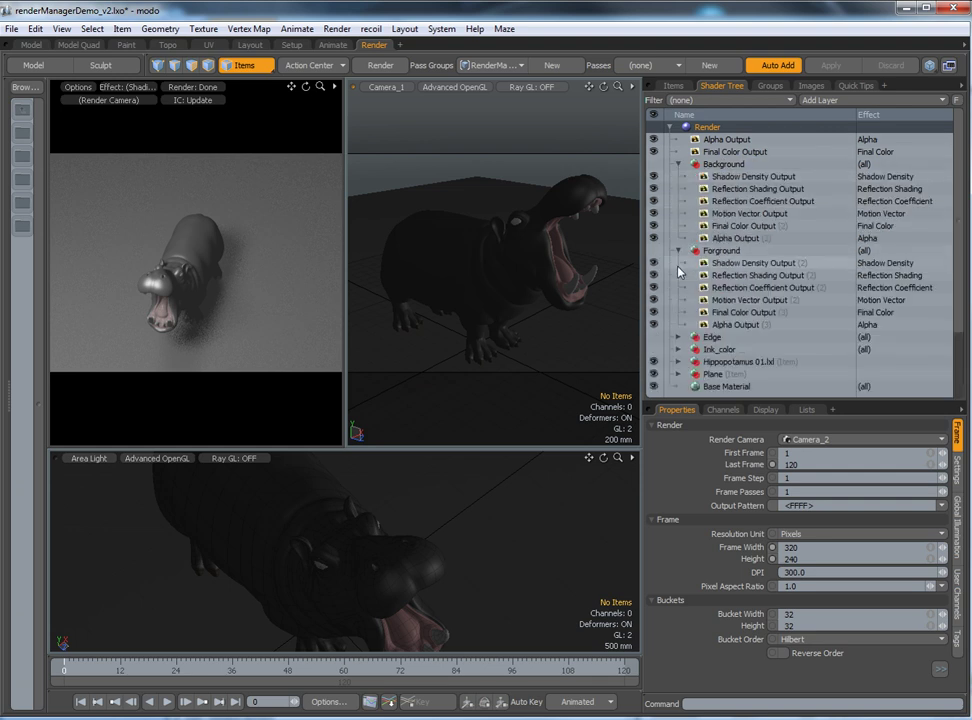
click(678, 337)
scroll(728, 314, down, 1)
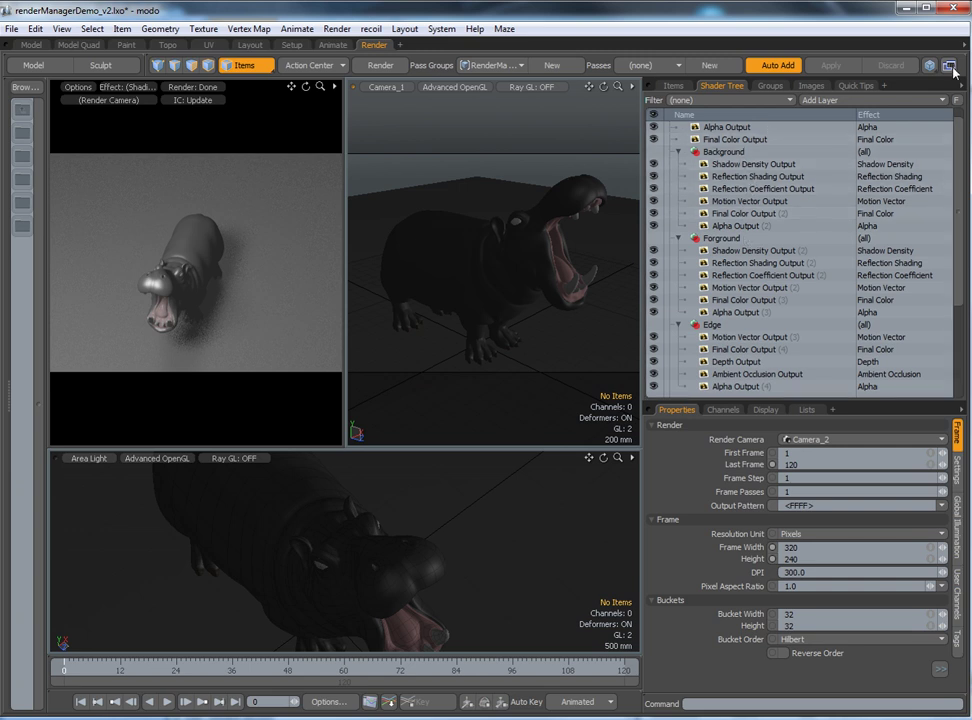
Choose a new base filename location in Render Output Manager, creating and opening a camera_2 folder inside Scene_2.
click(950, 66)
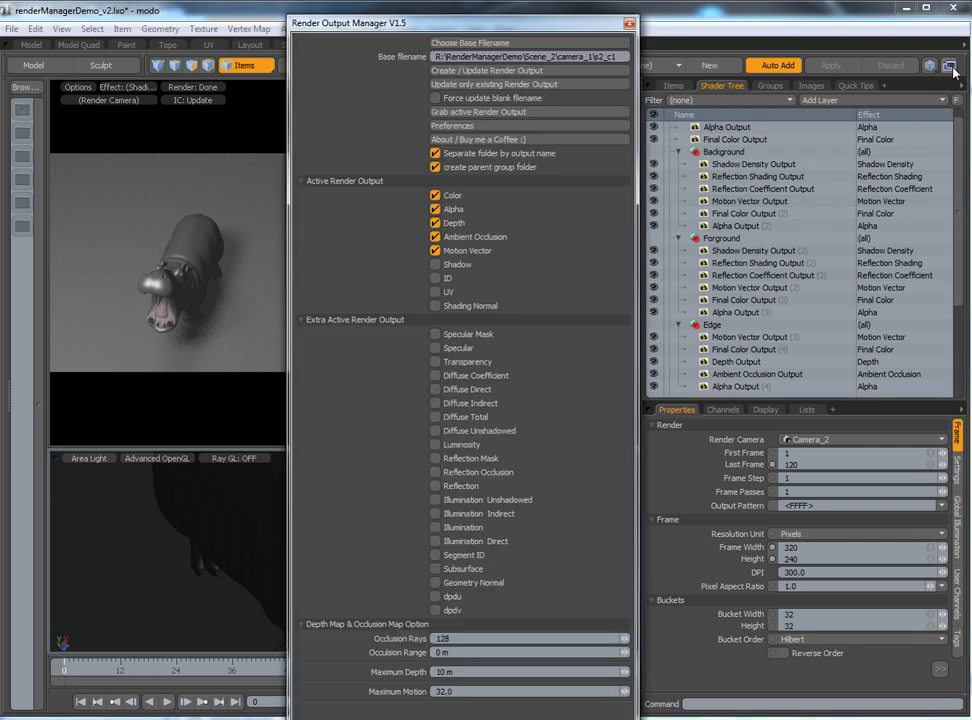
click(489, 44)
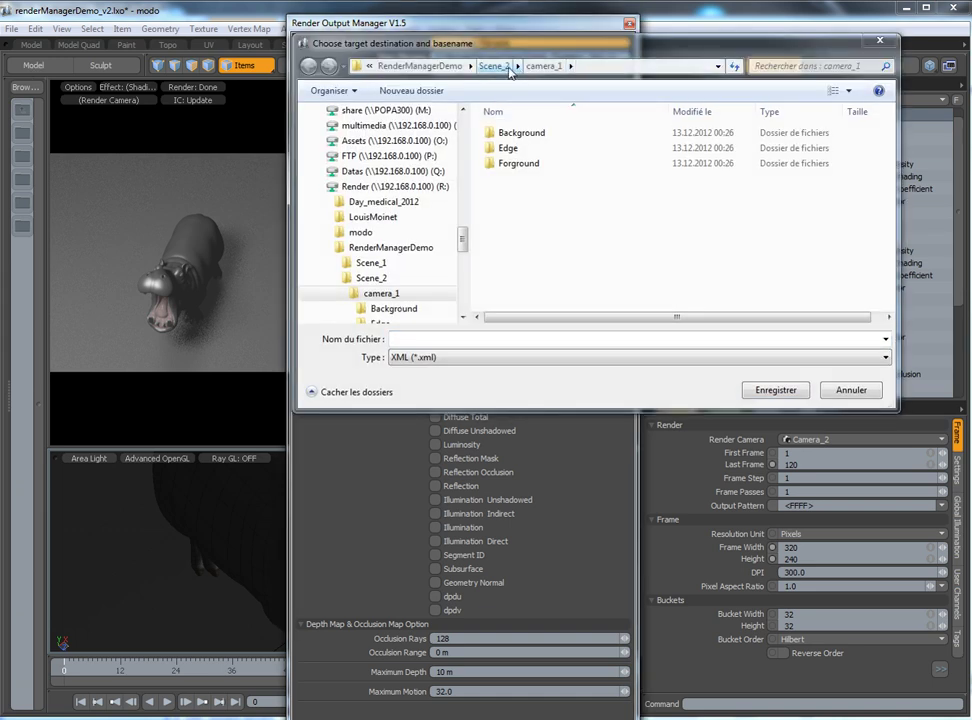
click(480, 66)
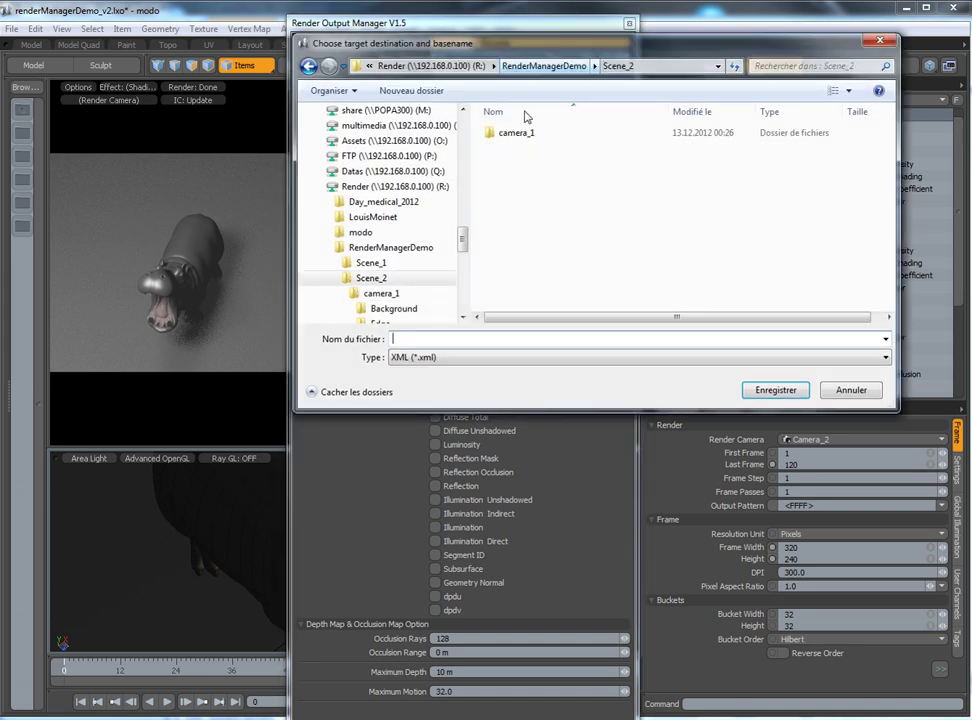
click(411, 90)
text(came)
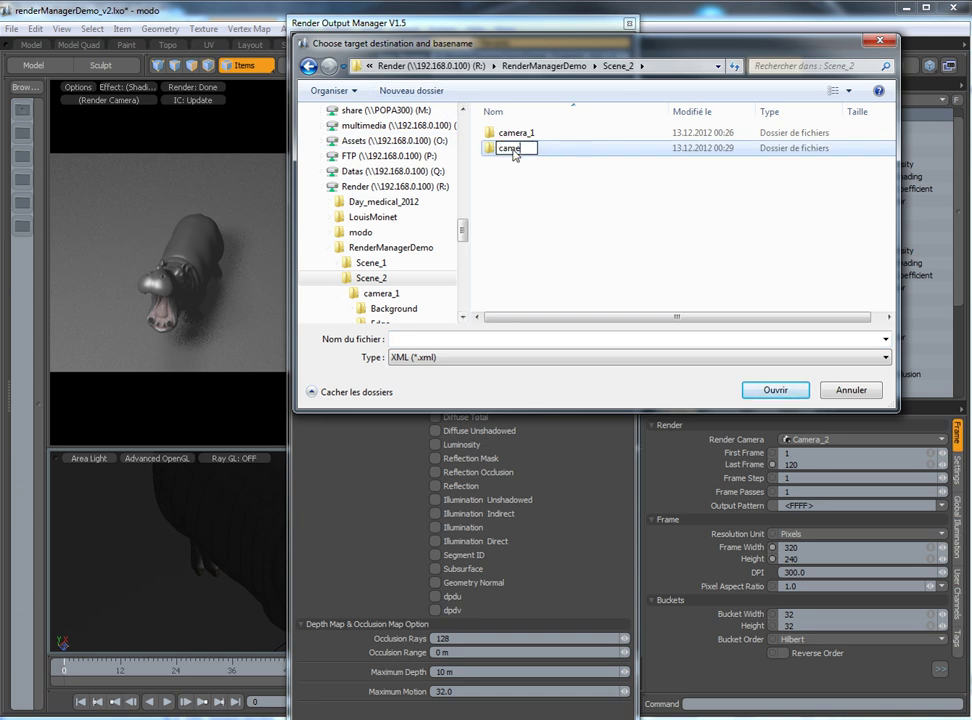
text(ra_2)
key(Return)
key(Return)
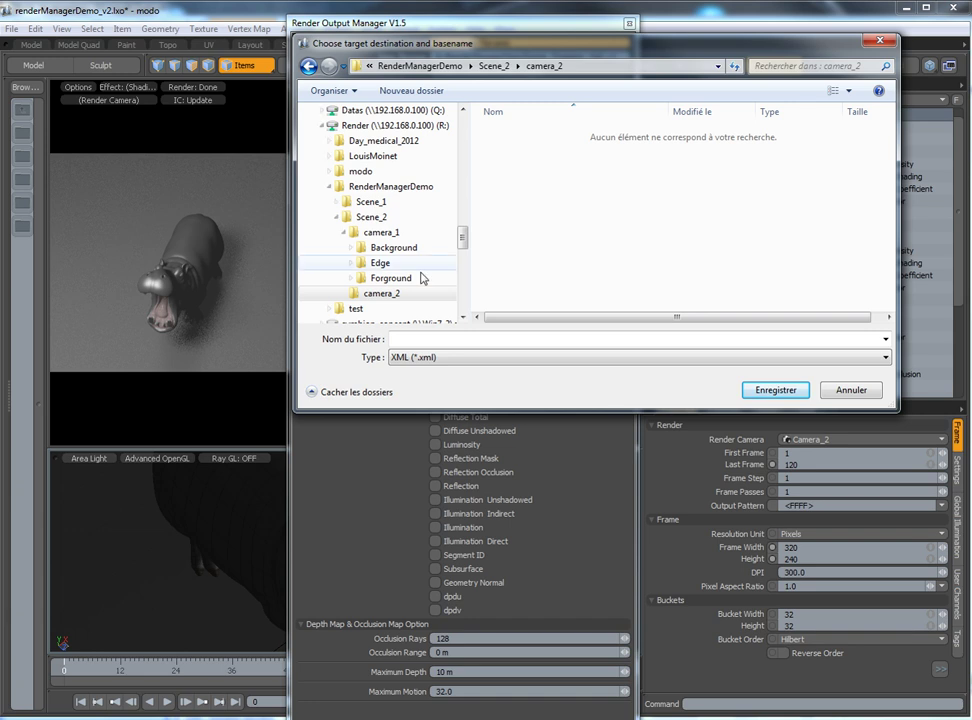
Save the base filename as s2_c2 in camera_2 and update only the existing render outputs.
click(416, 343)
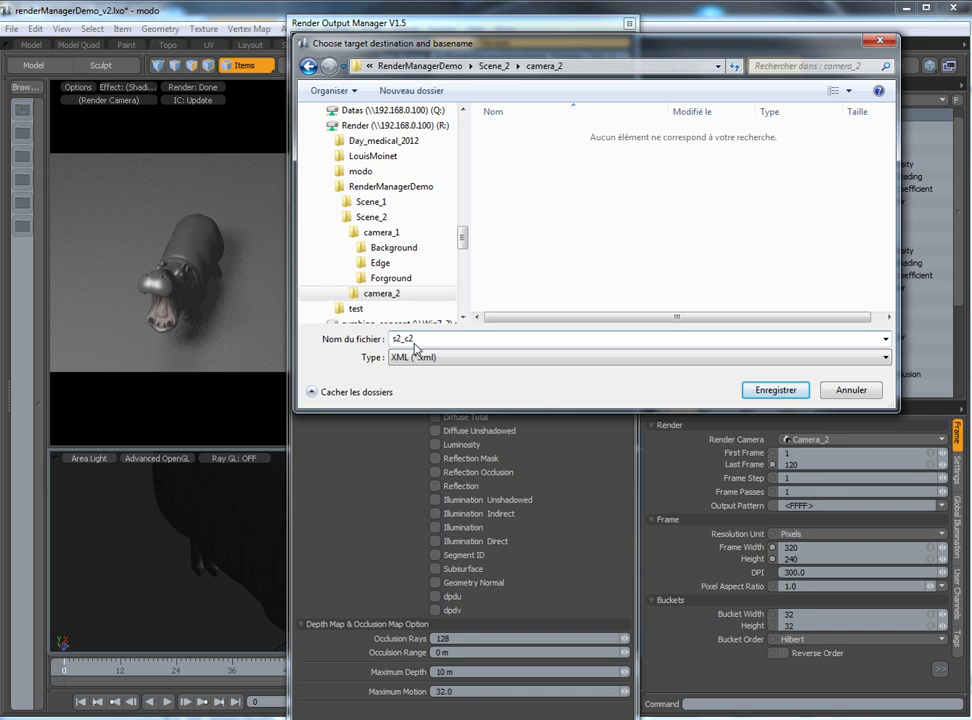
text(s2_c2)
key(Return)
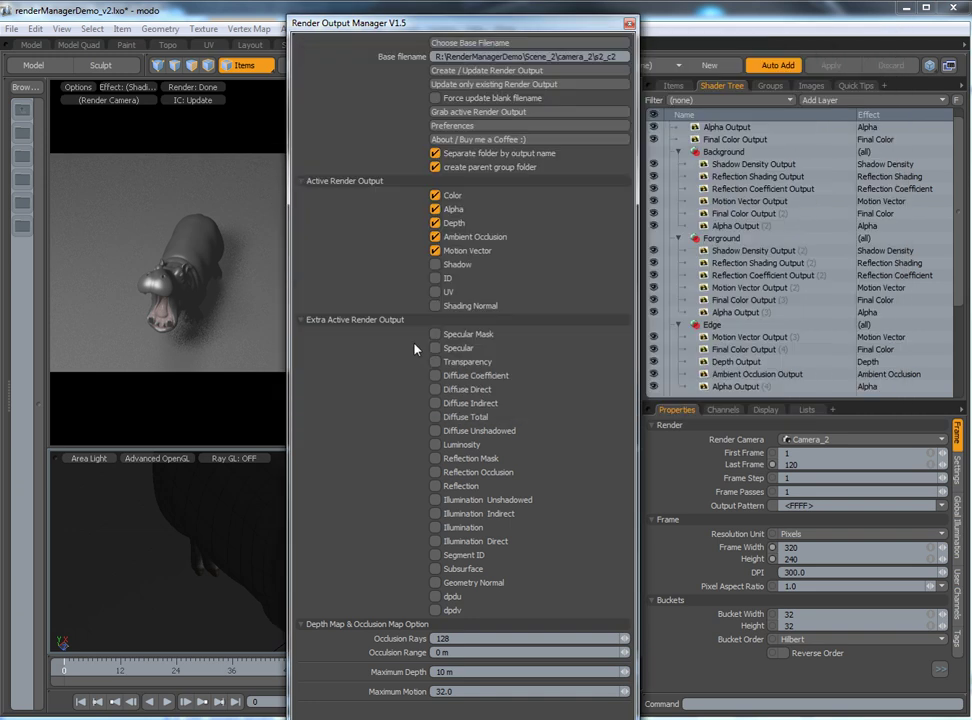
click(499, 86)
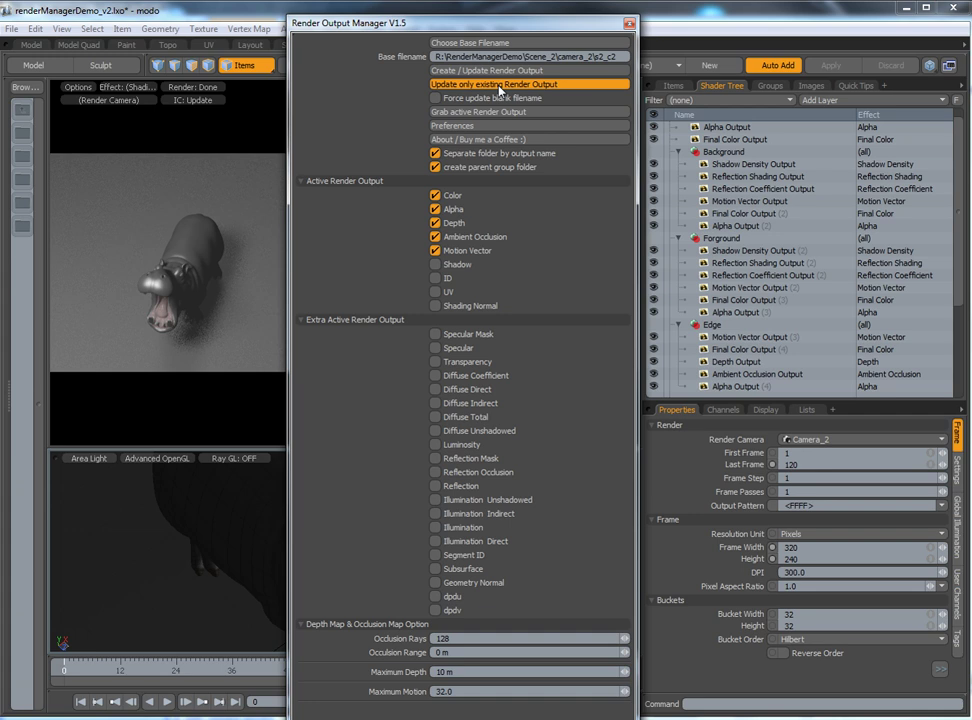
click(401, 287)
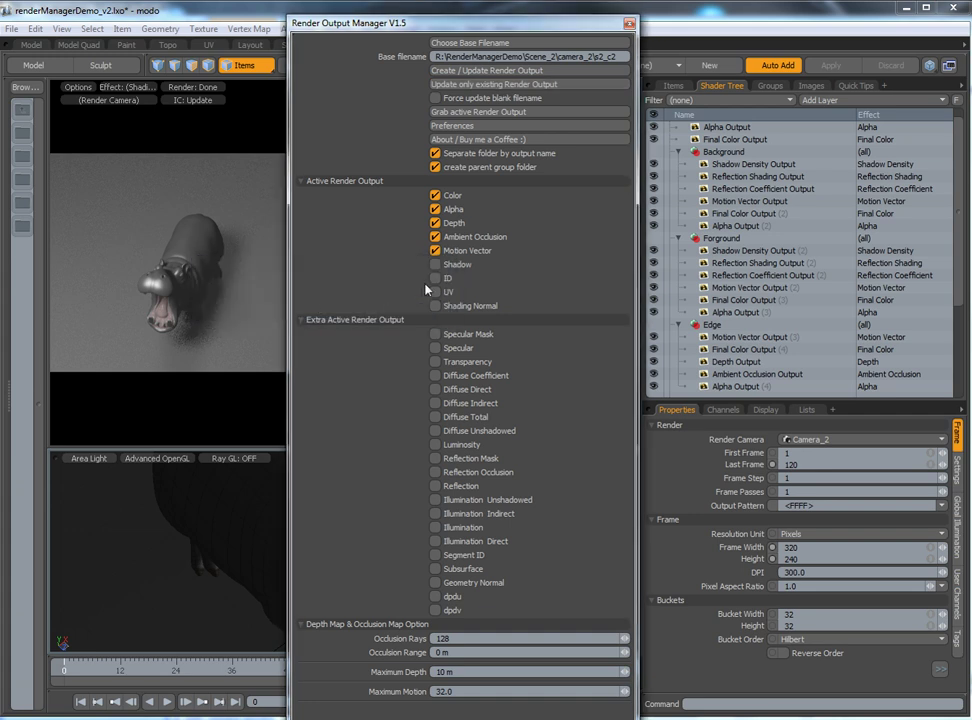
Check the output filenames of the Background group's Motion Vector Output and the Forground group's Reflection Shading Output.
click(745, 201)
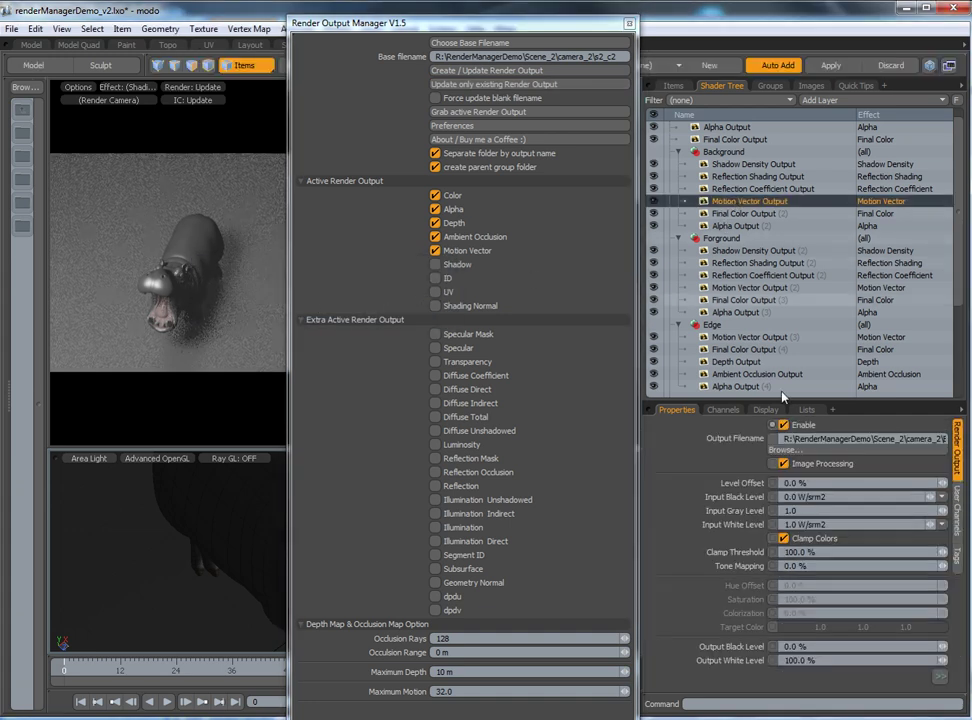
click(877, 443)
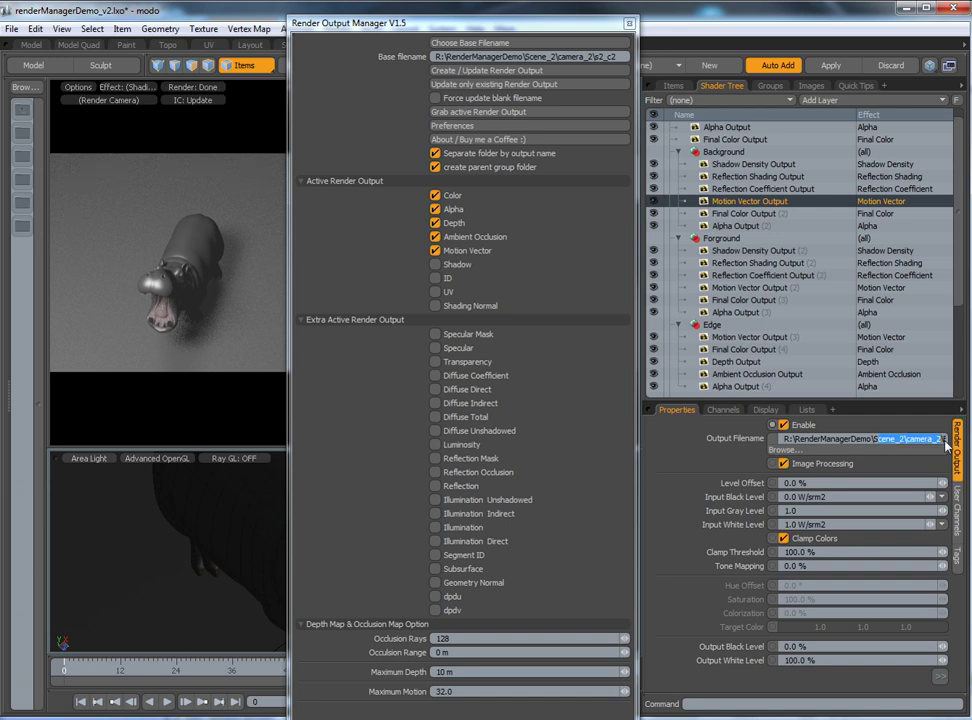
click(750, 263)
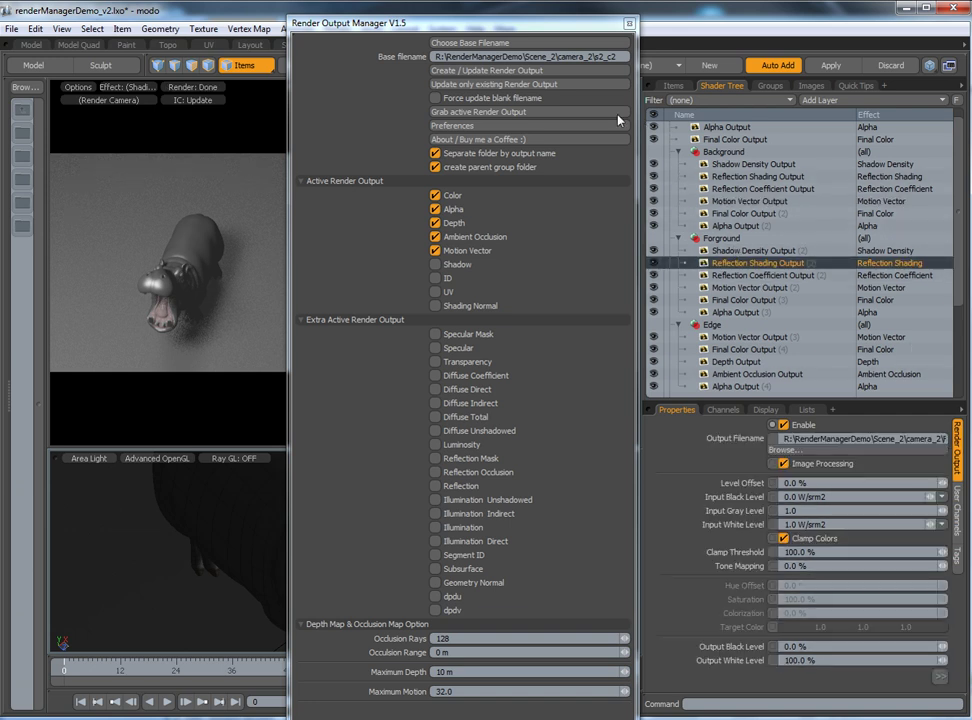
drag(438, 18, 633, 39)
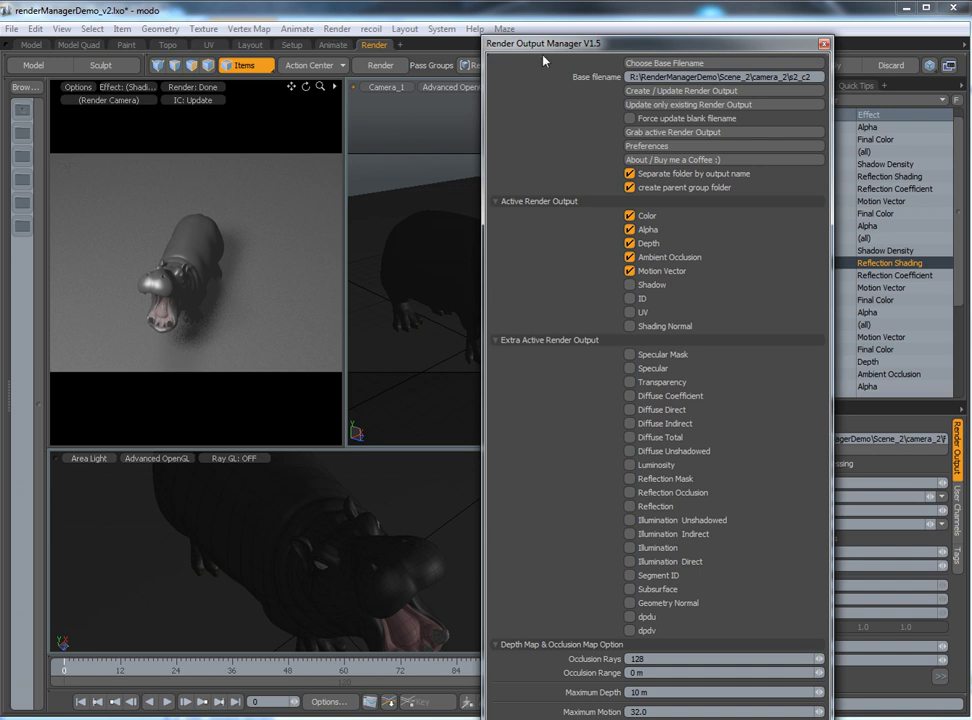
drag(552, 49, 353, 53)
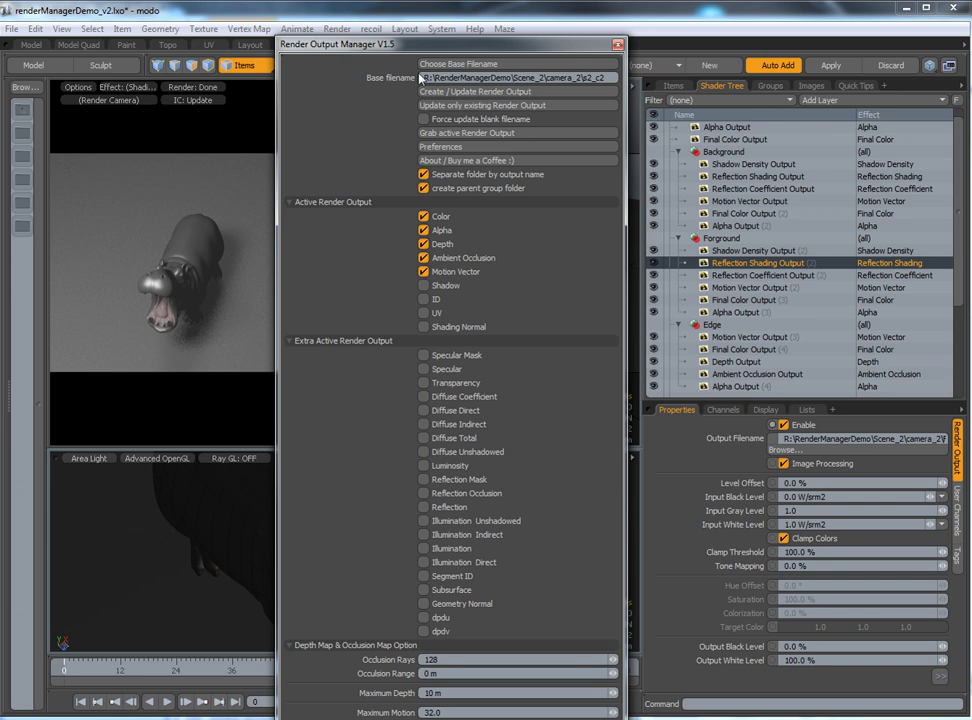
Review the suffix, image format and gamma settings in the Render Output Manager preferences, and close them.
click(461, 150)
drag(345, 27, 398, 57)
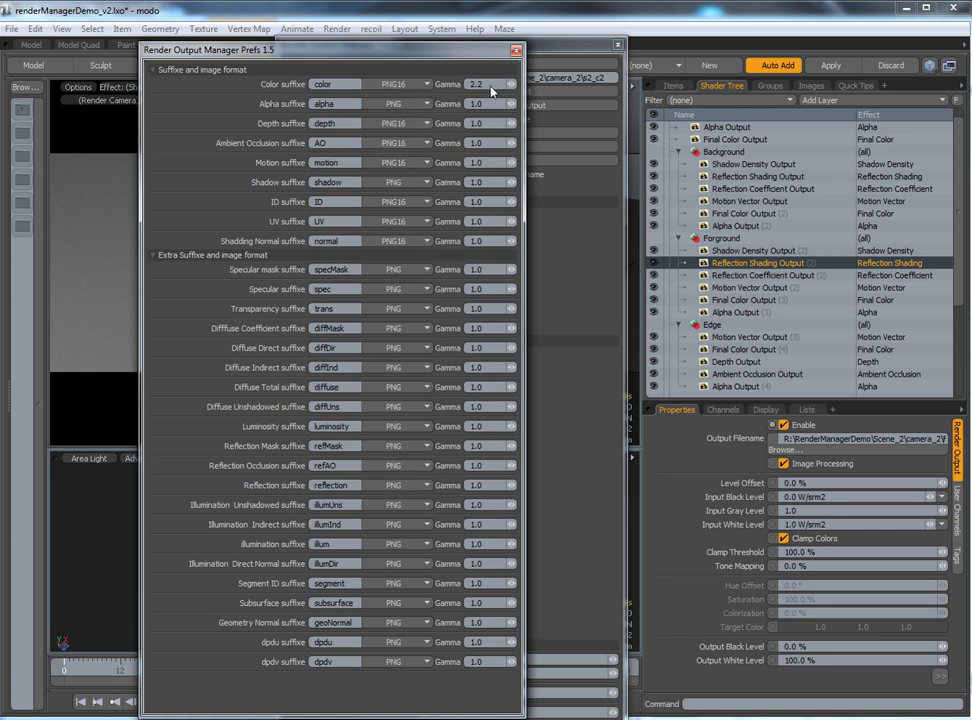
click(756, 278)
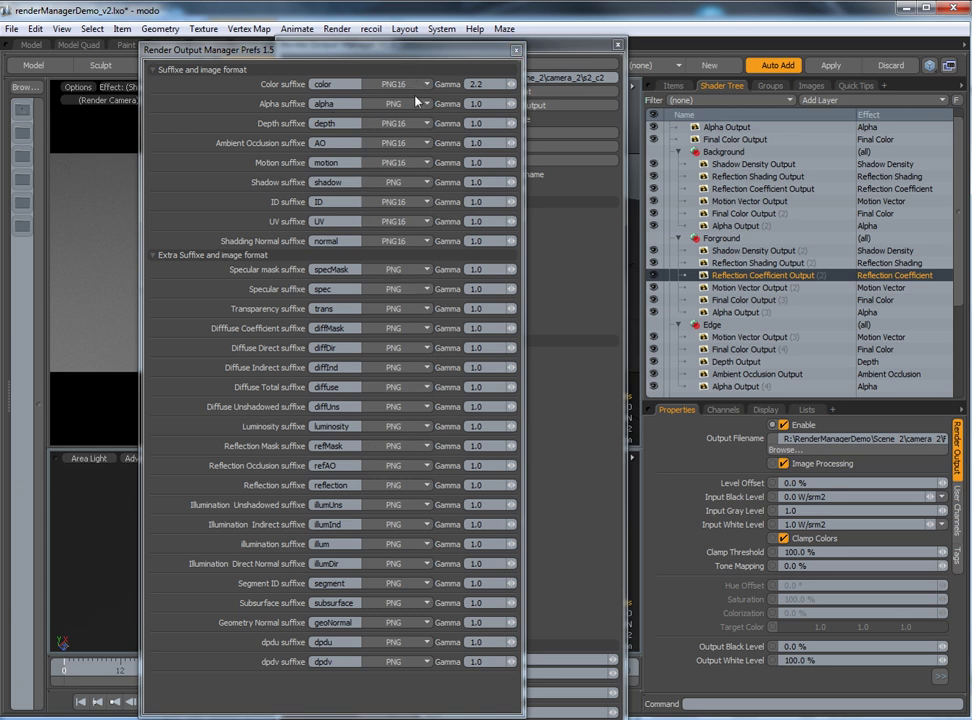
click(517, 51)
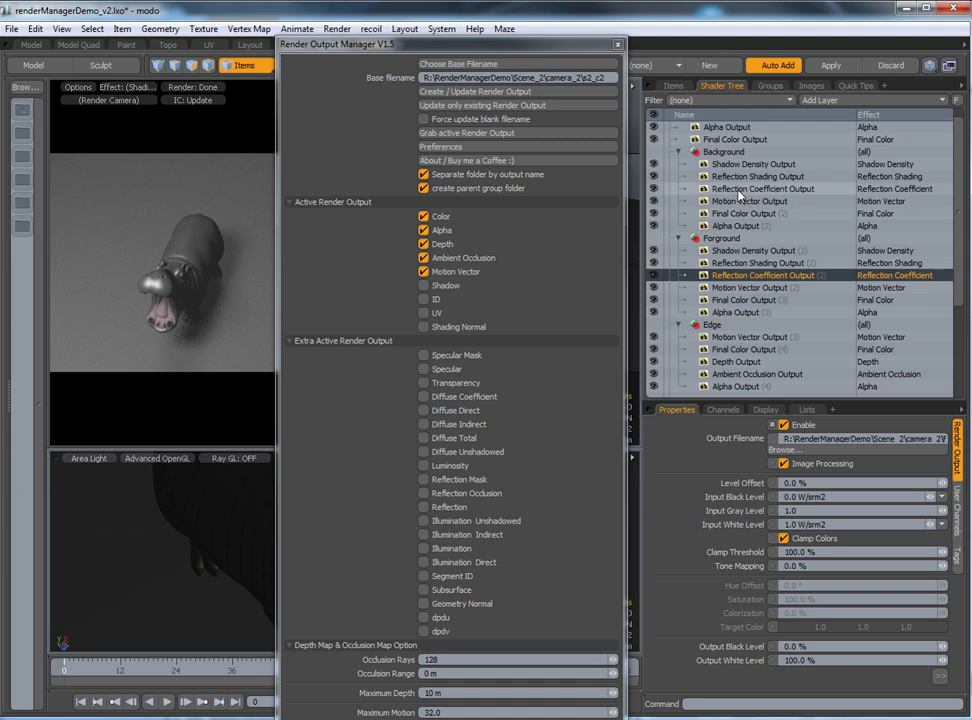
Clear the base filename and grab the active render output settings from all the Background group's outputs, Shadow Density through Alpha.
click(563, 80)
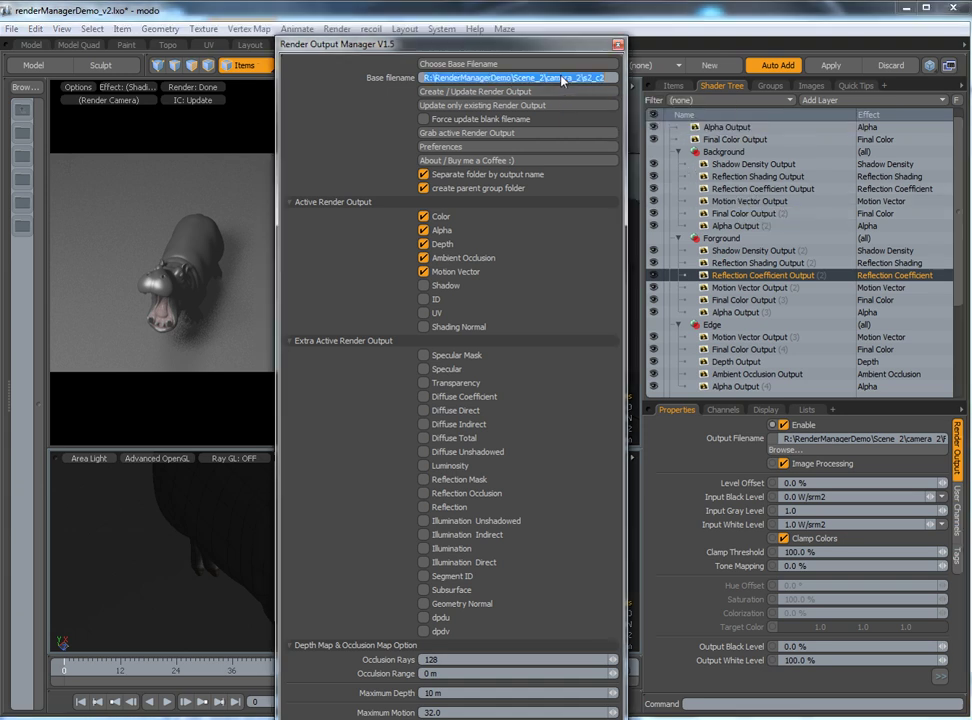
key(BackSpace)
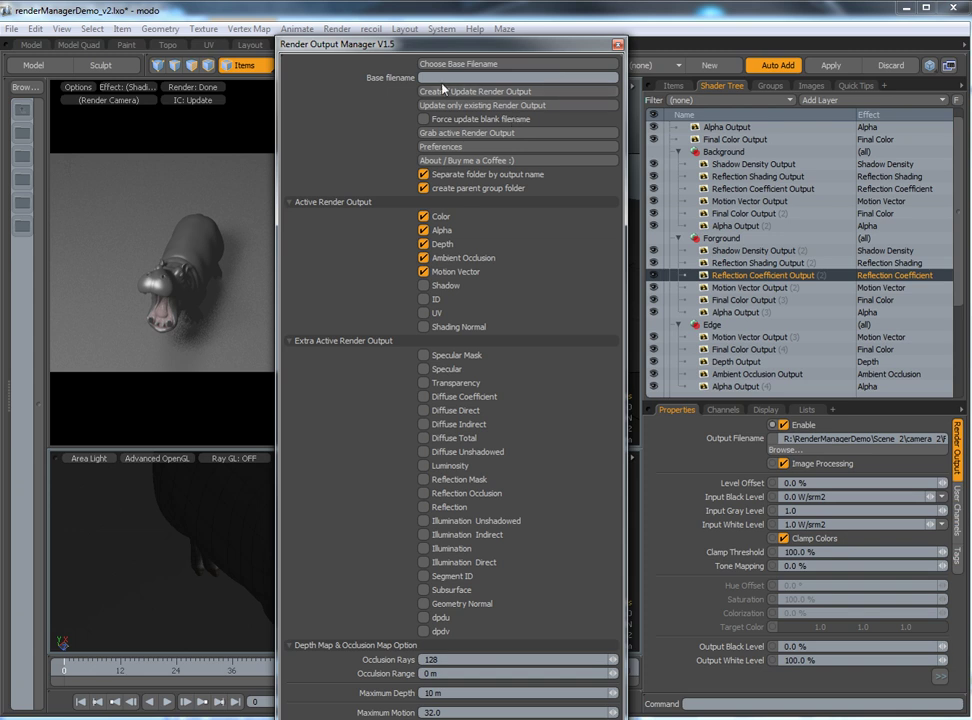
click(737, 166)
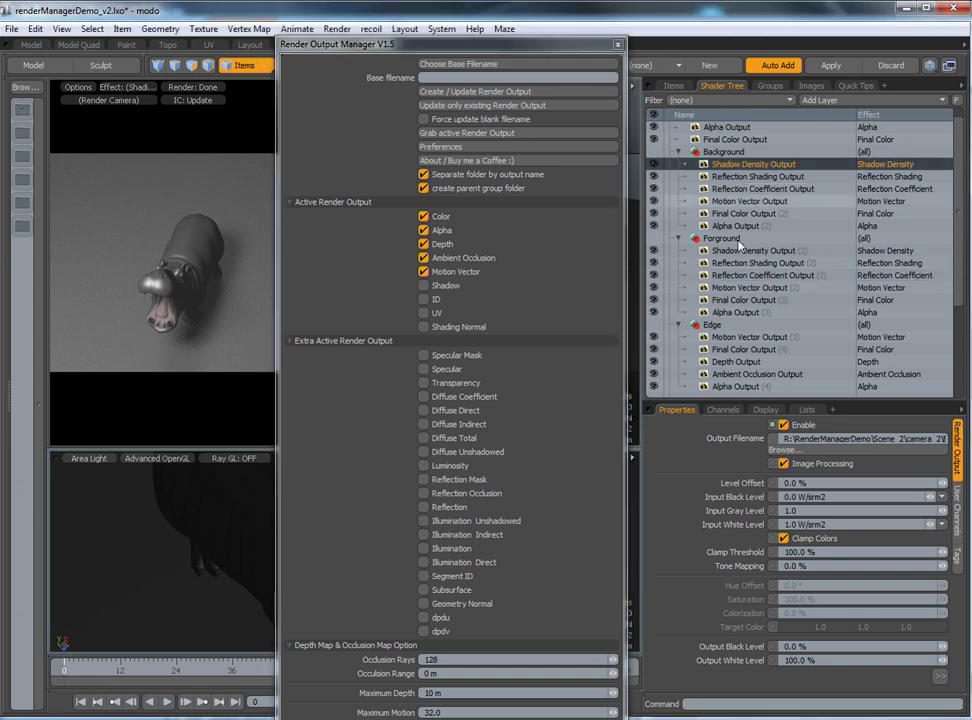
click(758, 176)
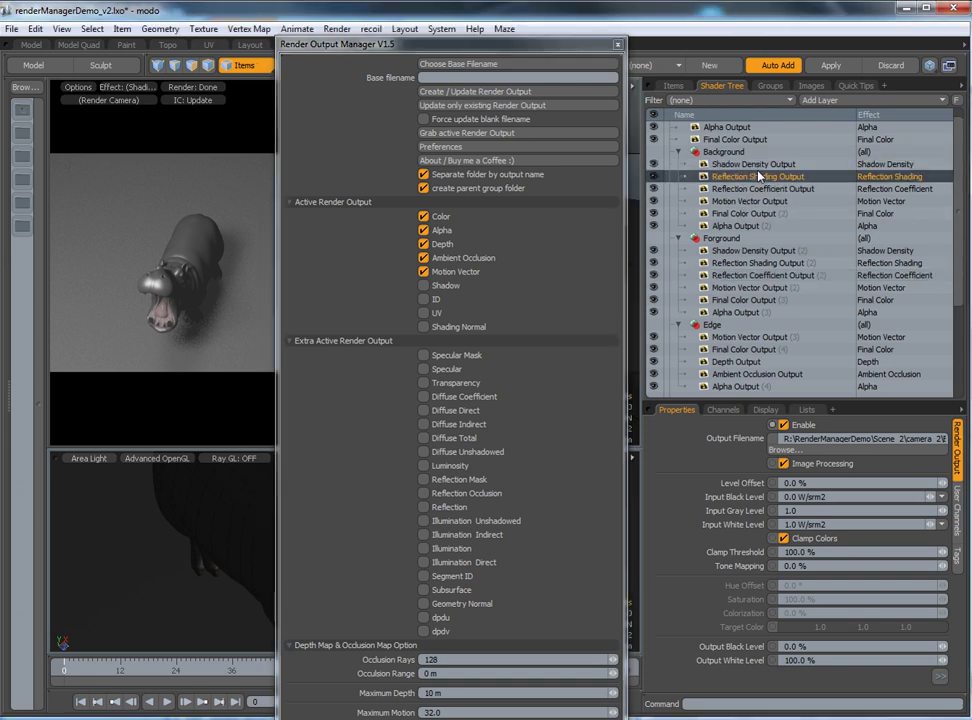
click(738, 164)
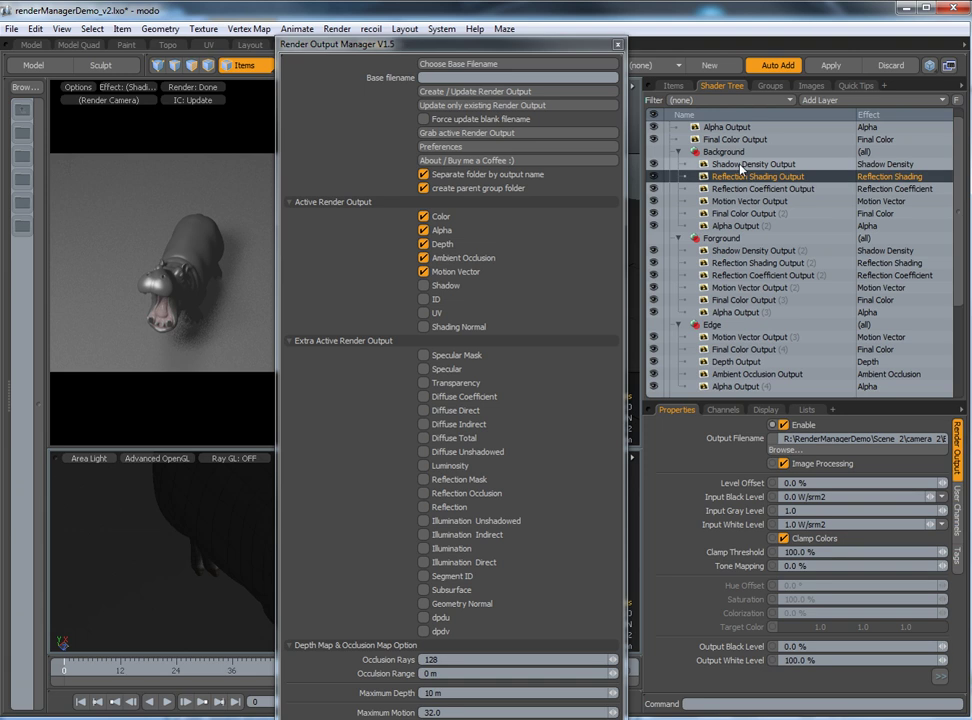
shift+click(743, 228)
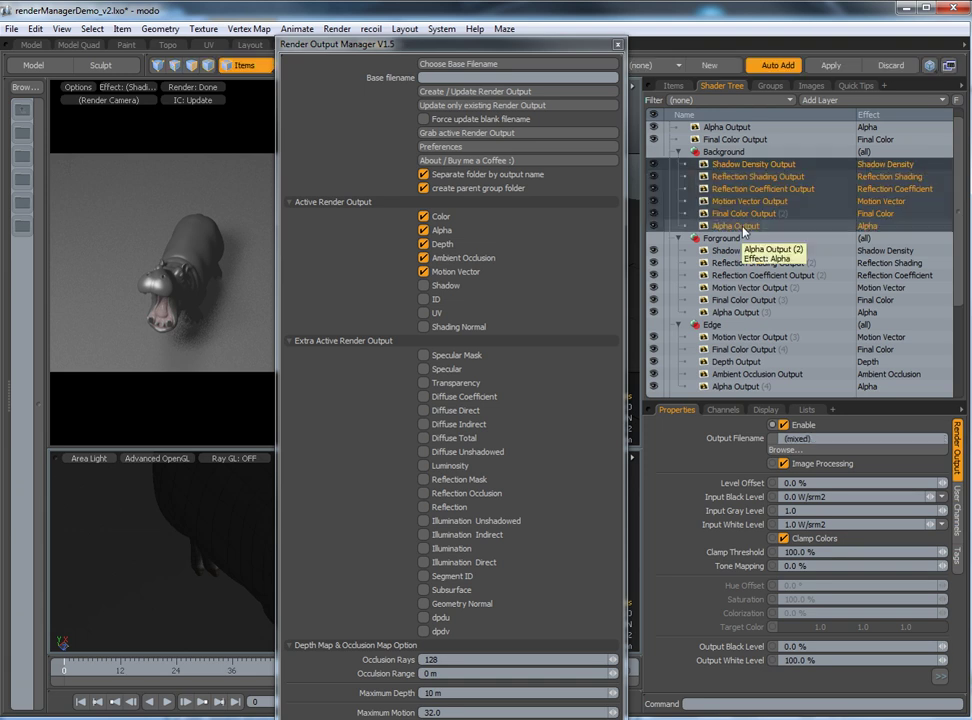
click(491, 134)
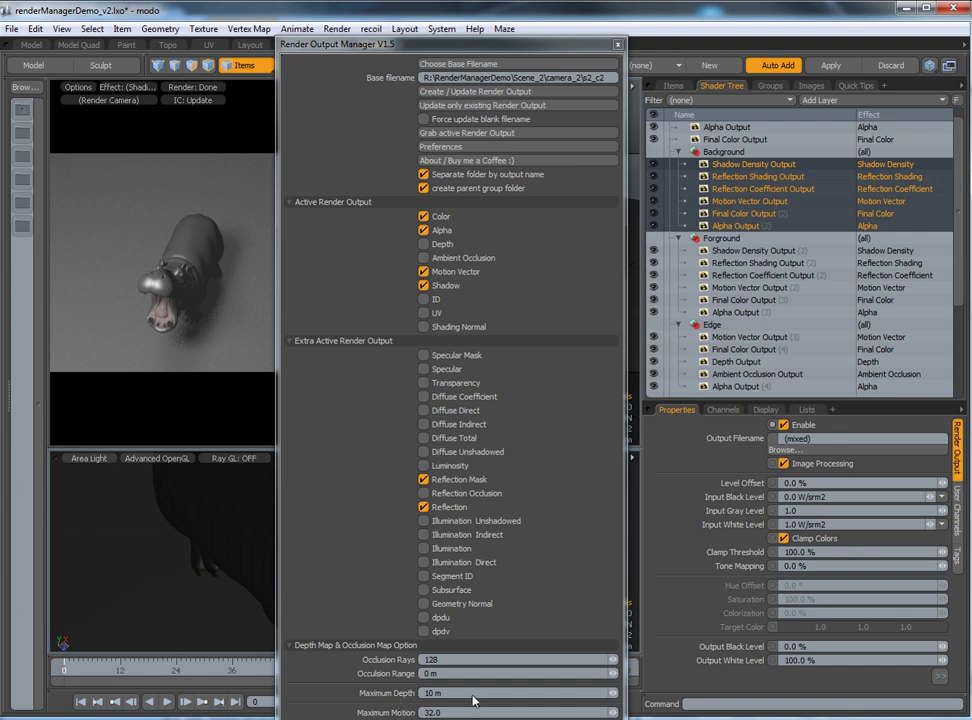
Look through the occlusion range, maximum depth and maximum motion options, and open the script's About / Buy me a Coffee information.
click(420, 673)
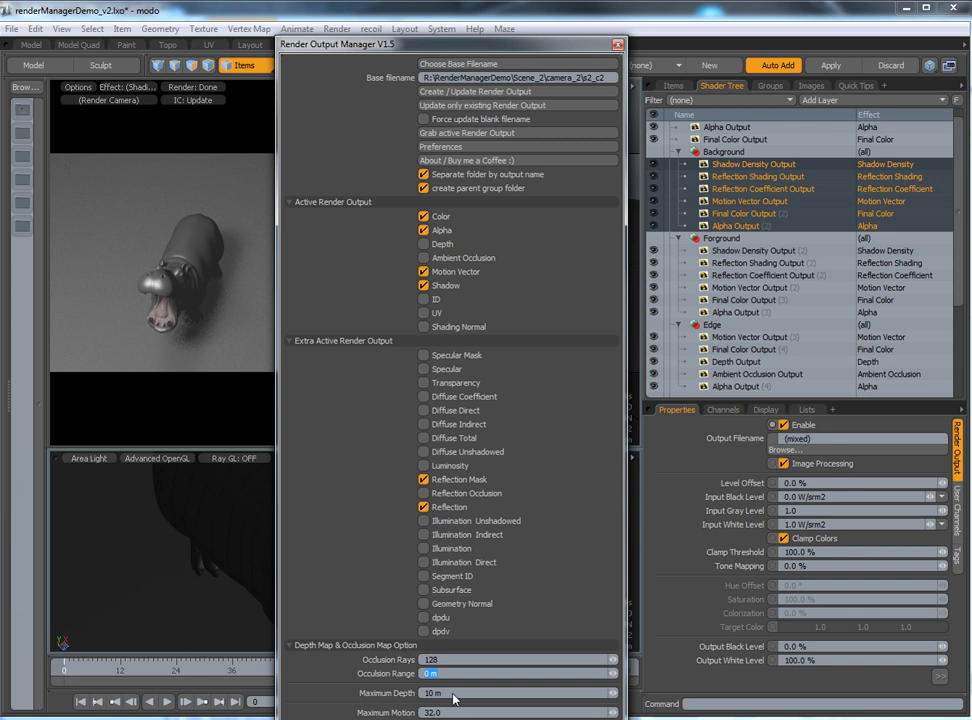
key(Tab)
key(Tab)
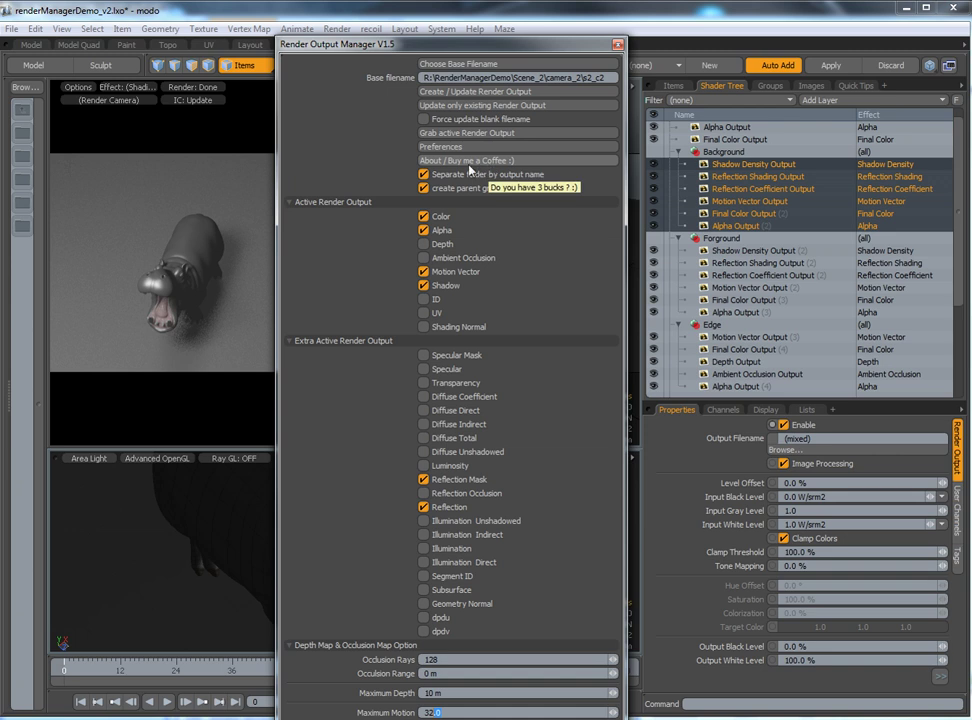
click(505, 163)
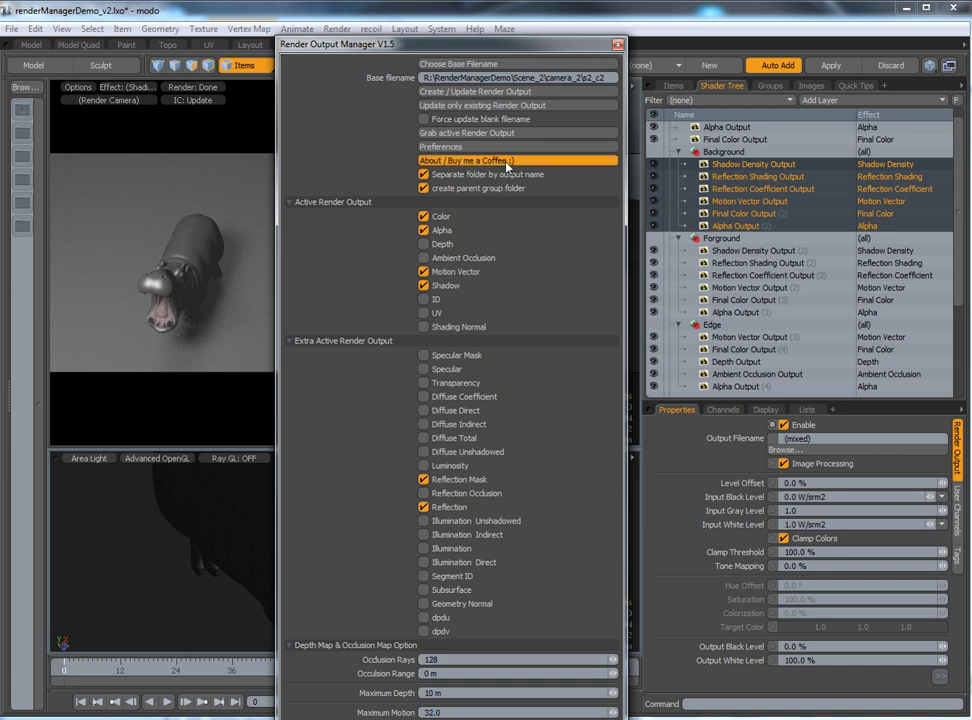